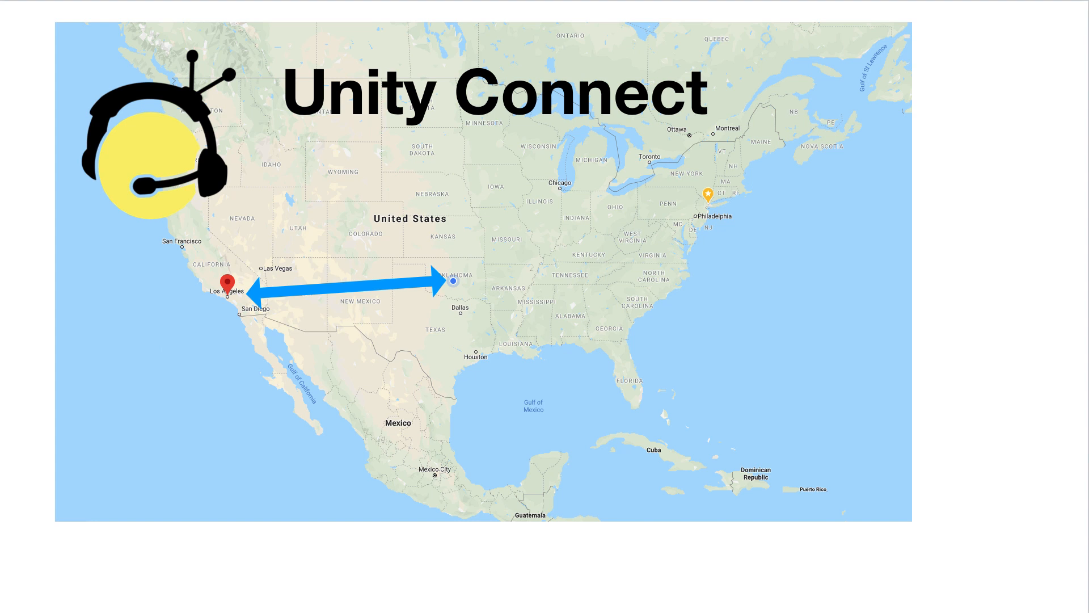
Switch to Unity Connect and reposition its settings window over the eastern part of the map.
key("super+Tab")
left_click_drag(441, 266, 698, 206)
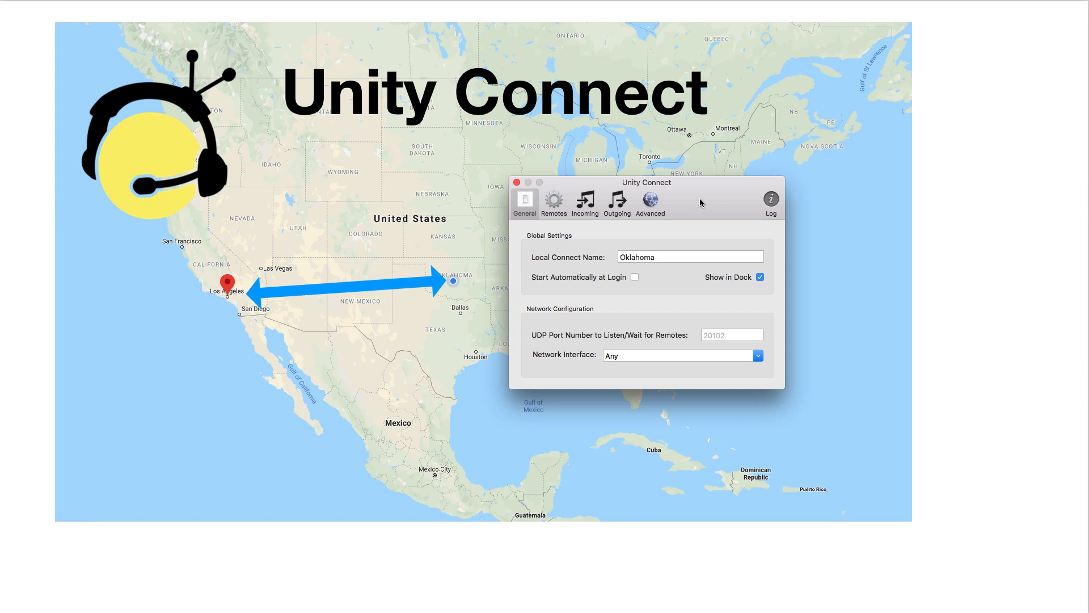
left_click_drag(701, 202, 691, 203)
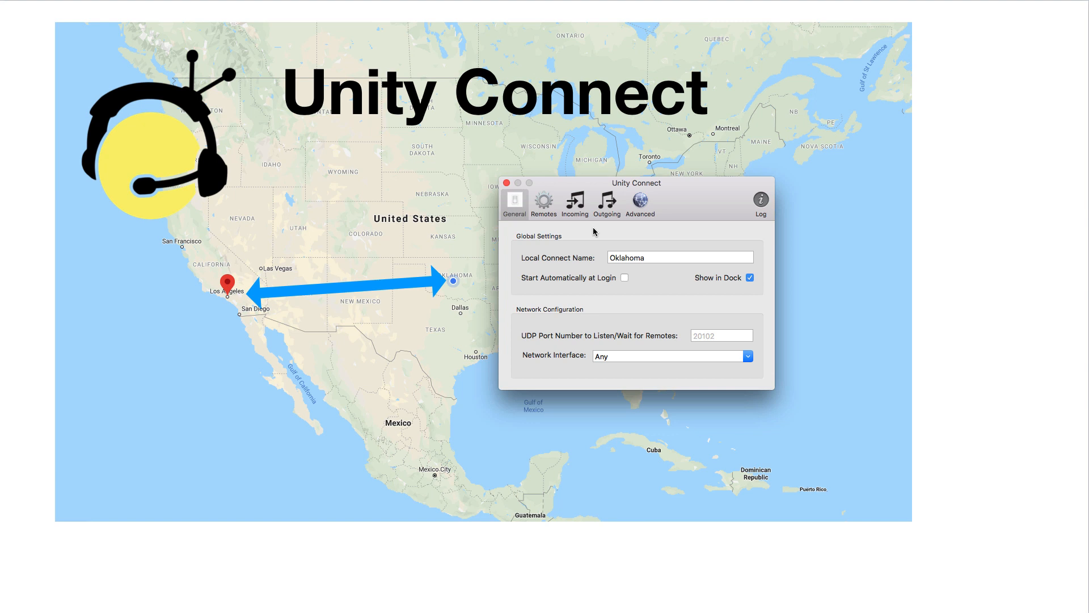
Show the list of configured remotes and add a blank remote entry below Los Angeles.
left_click(546, 204)
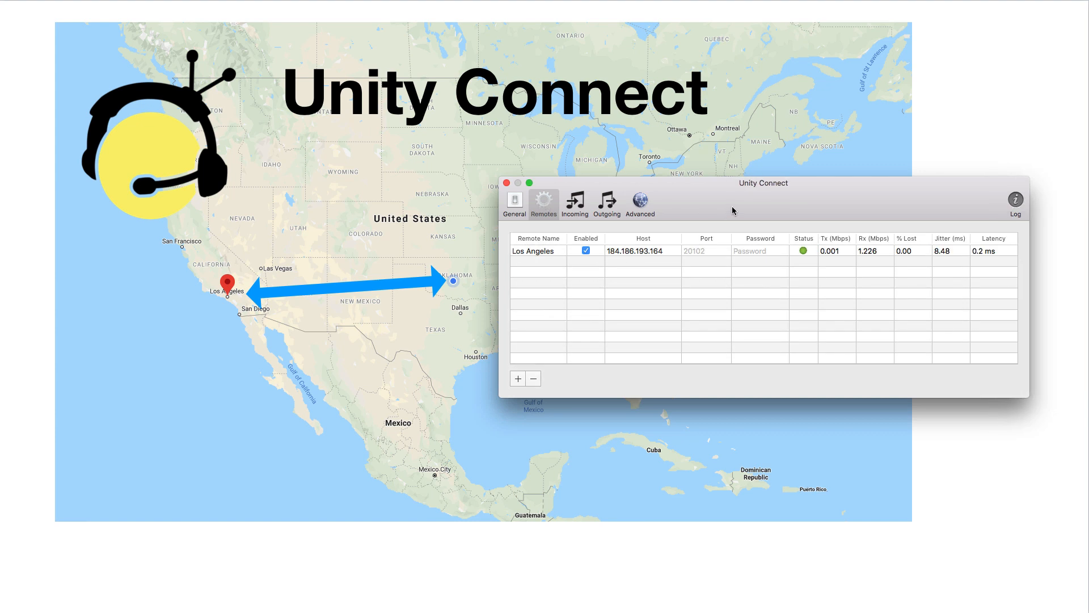
left_click_drag(731, 211, 521, 193)
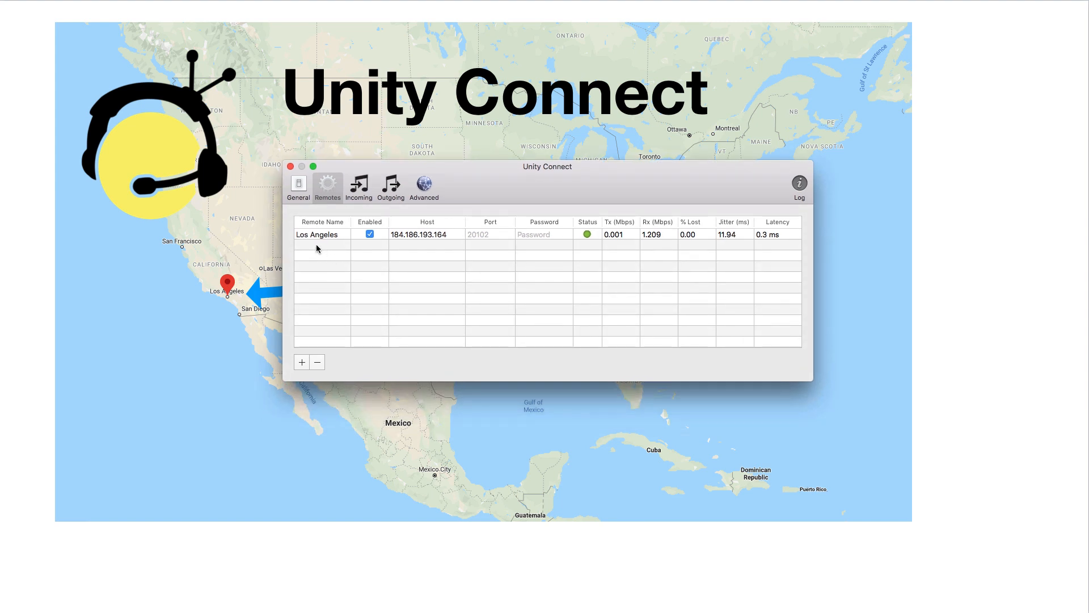
left_click(301, 363)
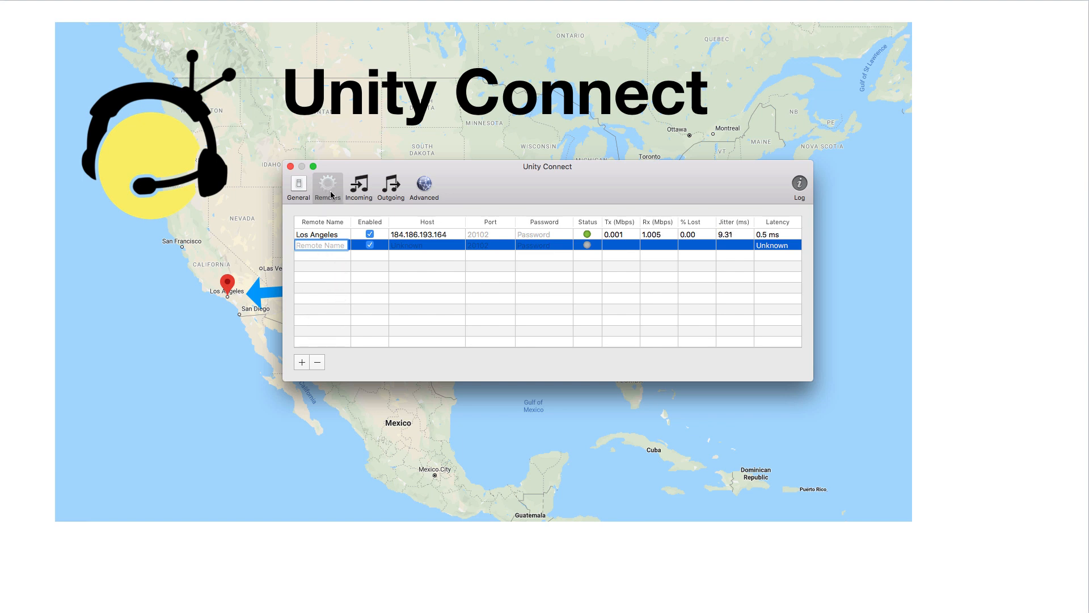
Check which remotes can be chosen for the incoming stream and compare them with the configured remotes.
left_click(361, 187)
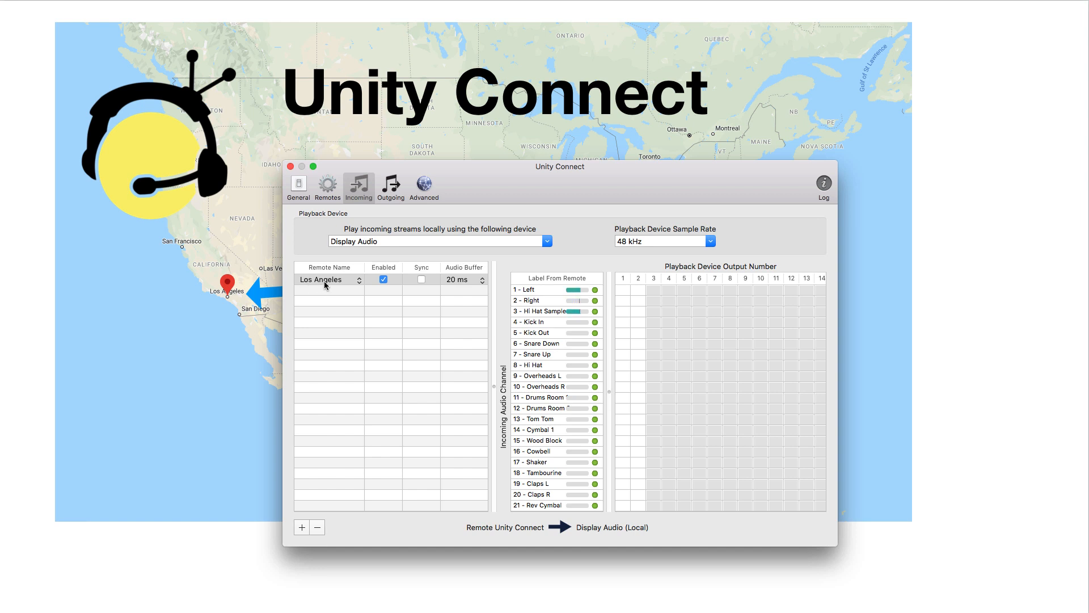
left_click(359, 280)
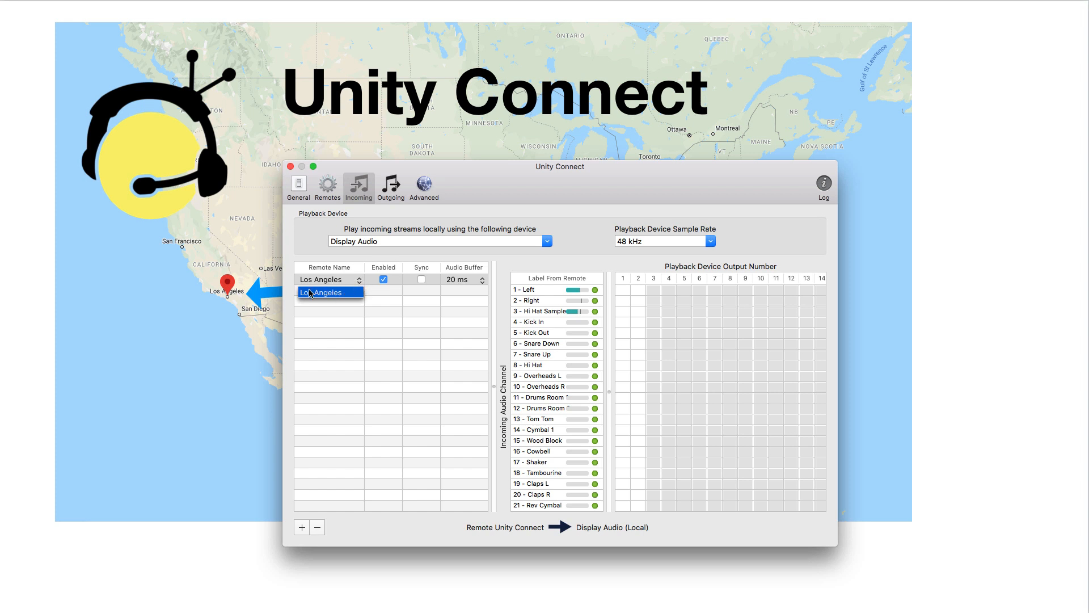
left_click(323, 194)
left_click(327, 184)
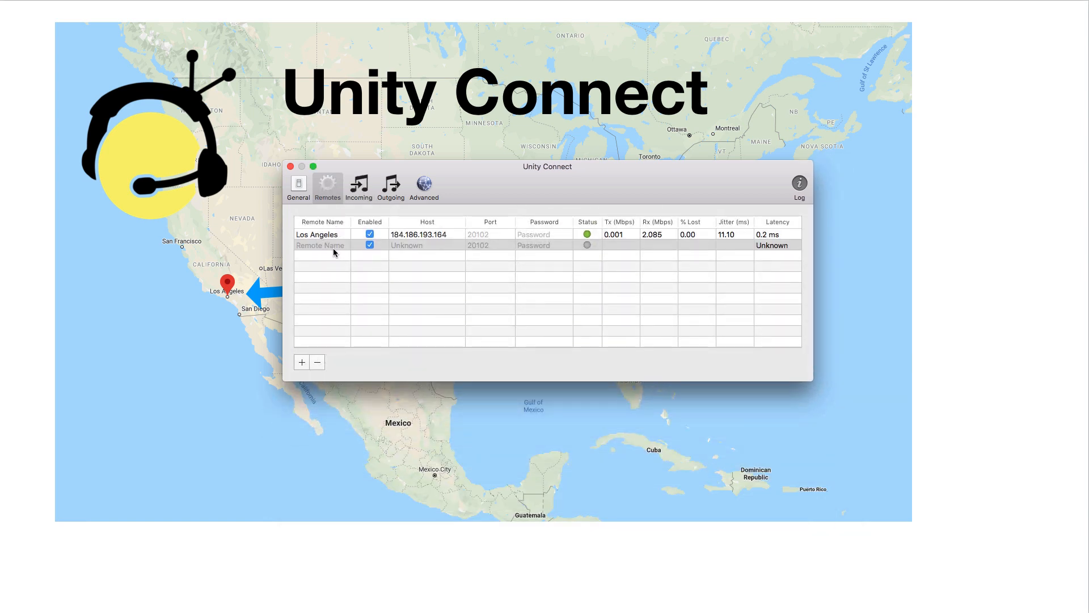
left_click(359, 188)
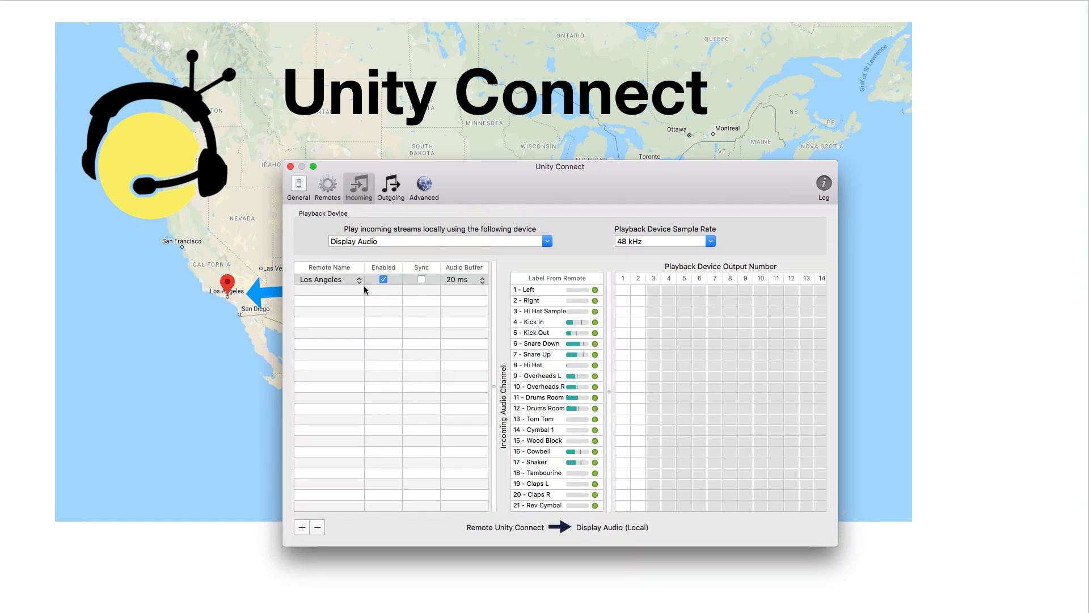
left_click(360, 280)
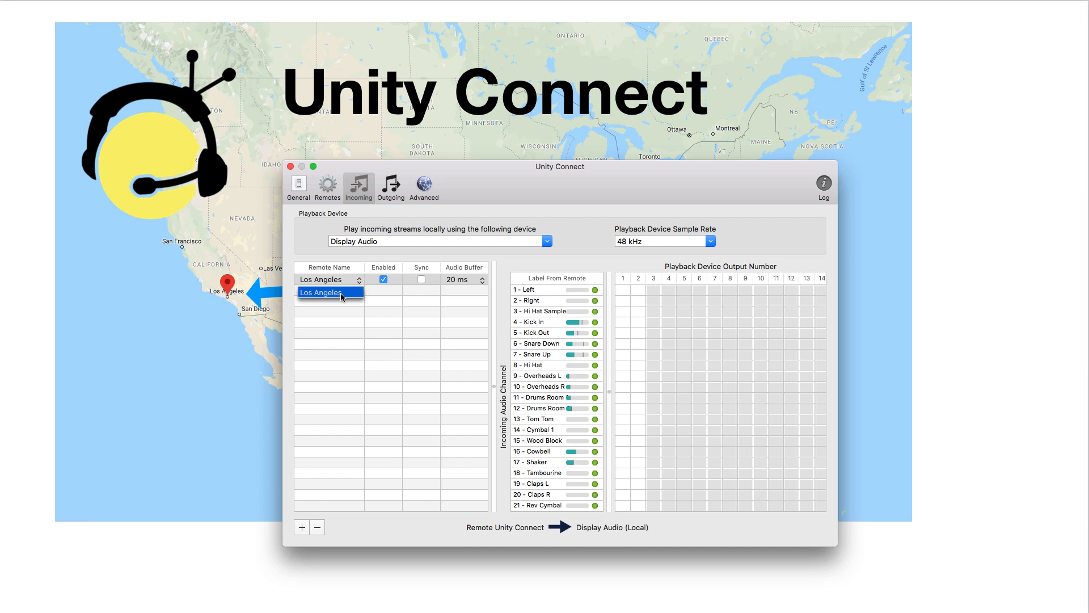
left_click(404, 305)
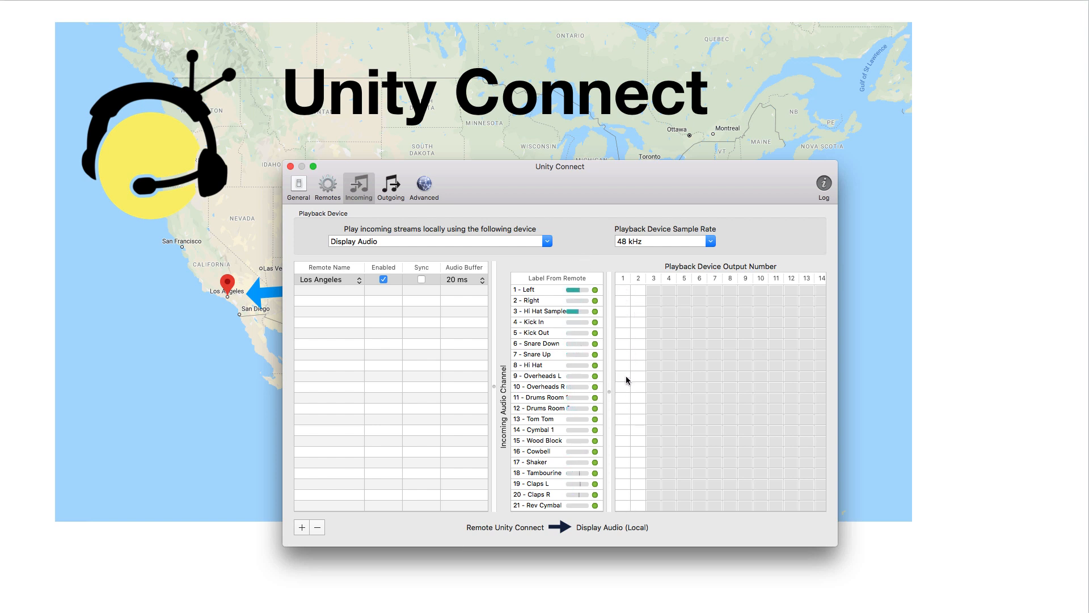
Try routing incoming channels 1 to 4 from Los Angeles to playback output 1, and clear those assignments.
left_click(623, 289)
left_click(623, 301)
left_click(623, 311)
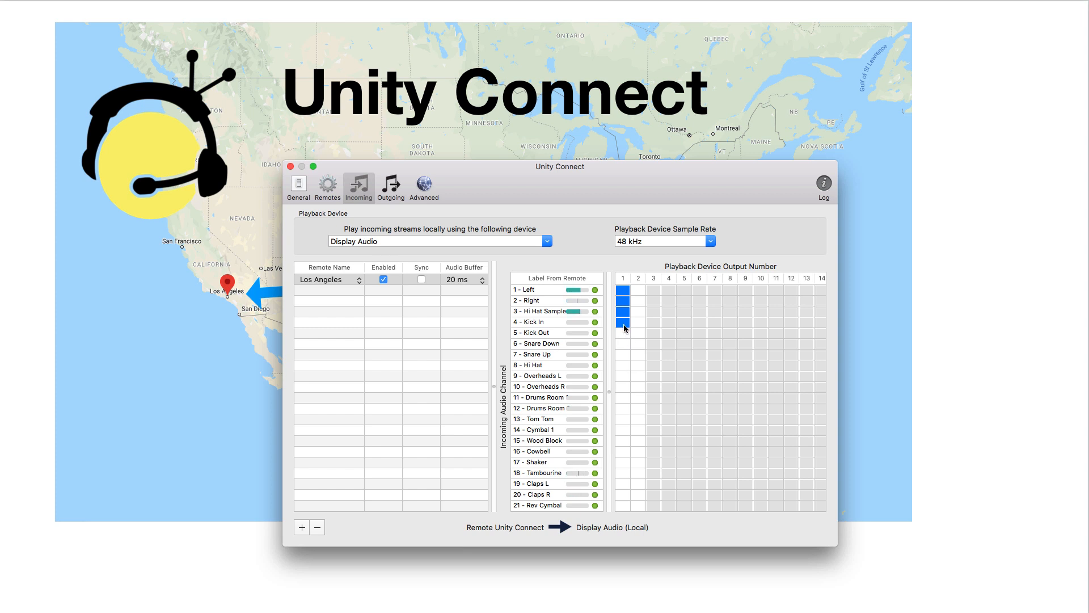
left_click(626, 311)
left_click(622, 300)
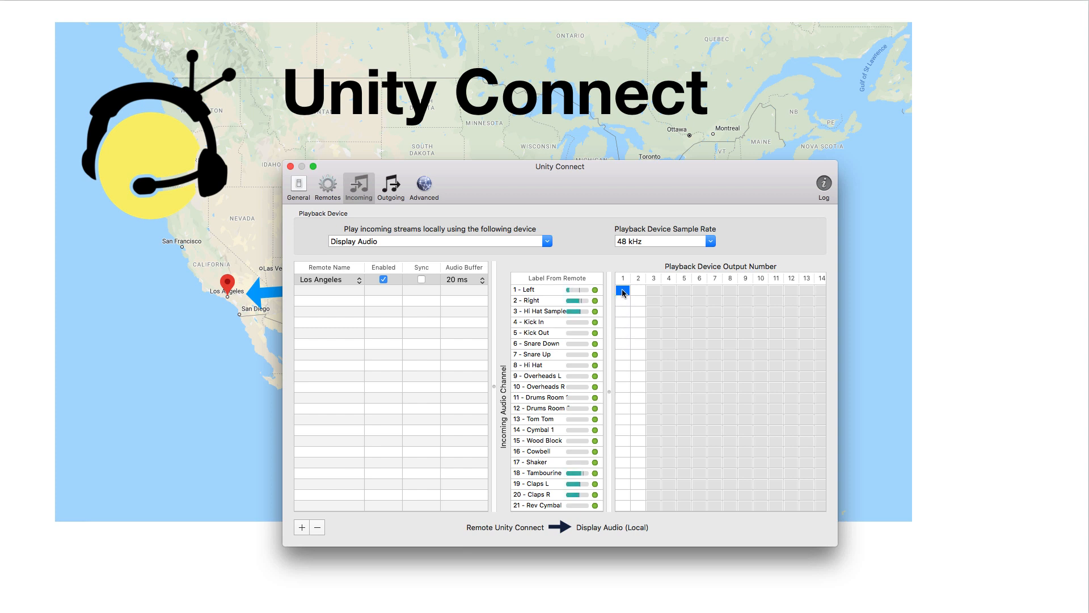
left_click(623, 290)
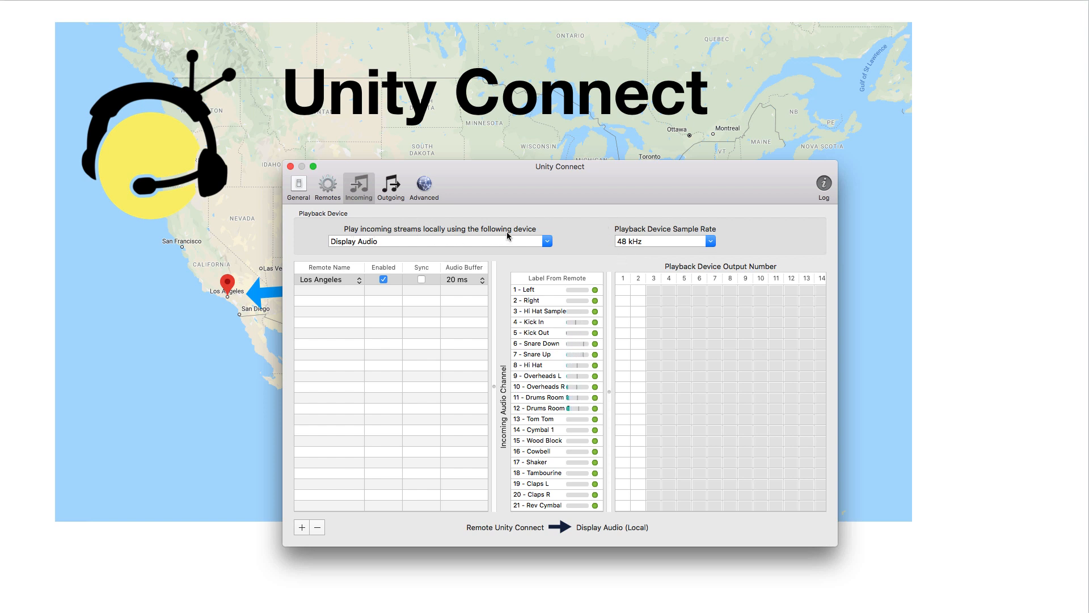
Review the available playback devices for incoming streams and the capture devices for outgoing streams.
left_click(547, 241)
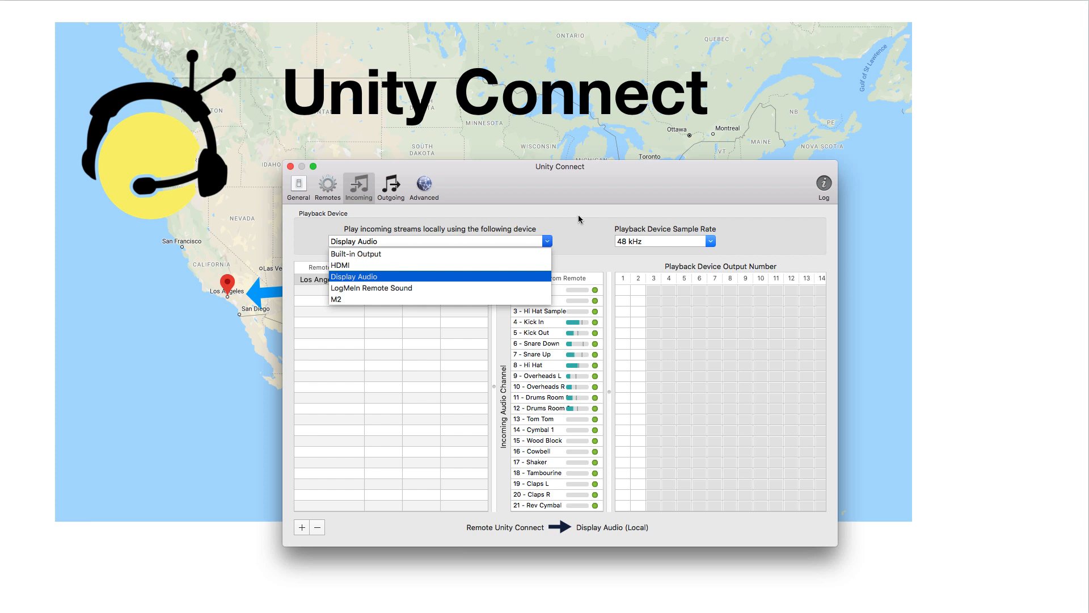
left_click(567, 221)
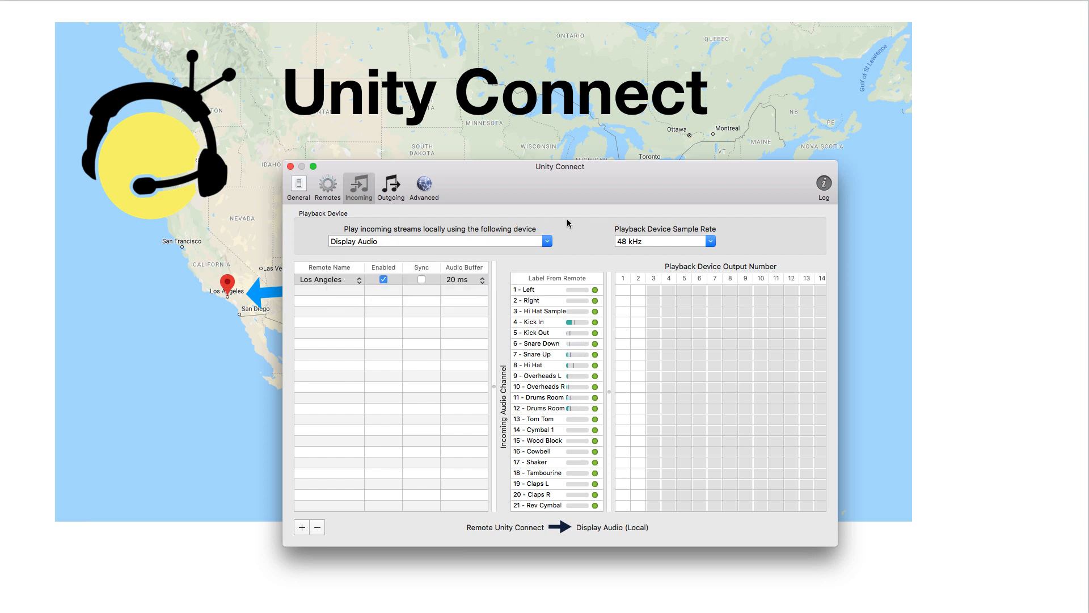
left_click(392, 190)
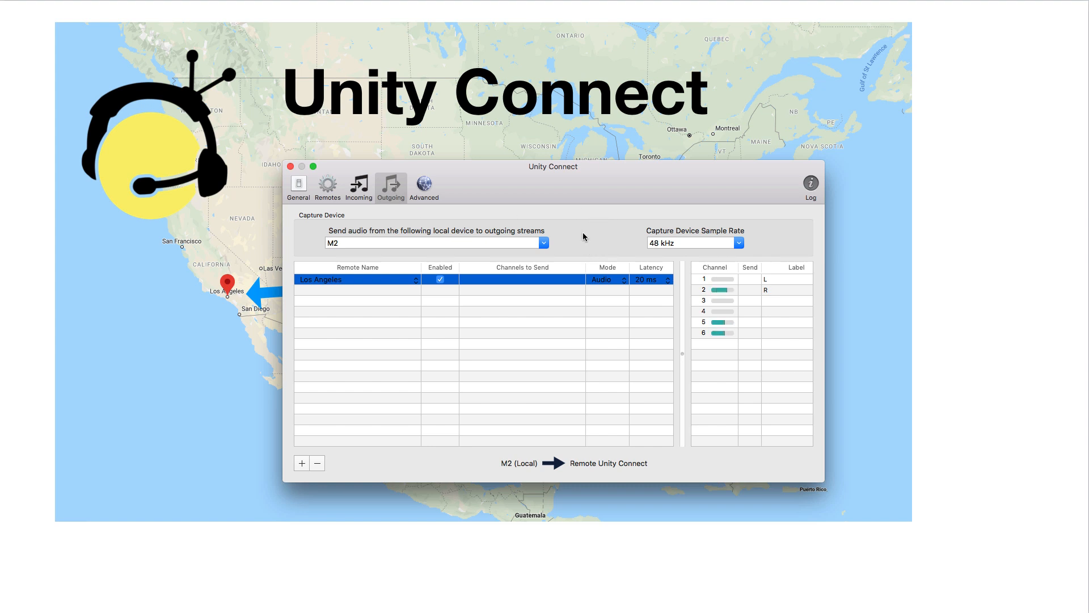
mouse_move(572, 190)
left_mouse_down()
mouse_move(658, 171)
mouse_move(533, 332)
mouse_move(548, 343)
mouse_move(558, 178)
left_mouse_up()
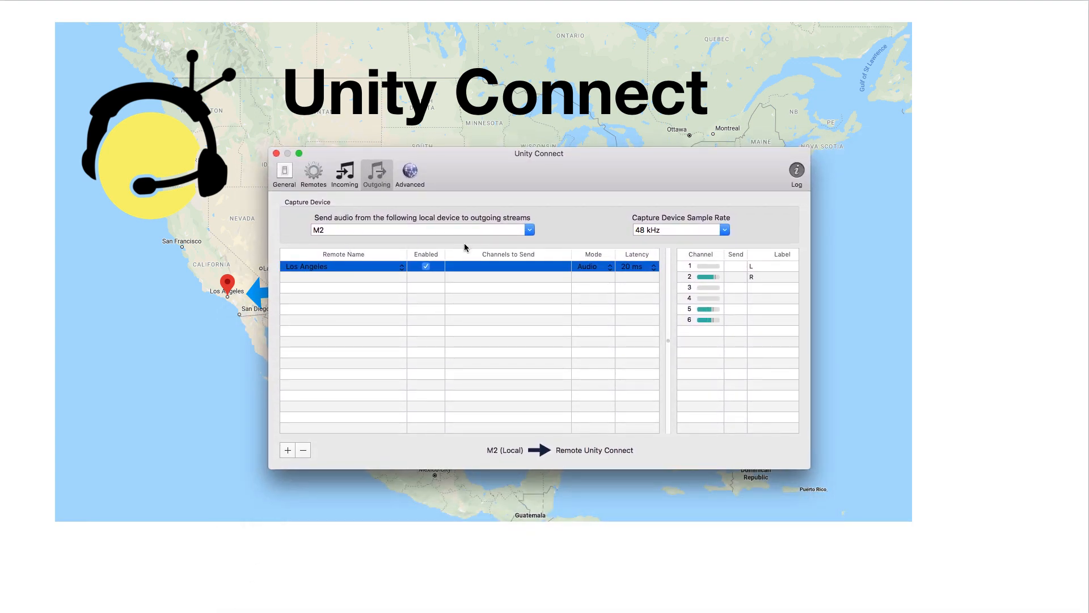
left_click(529, 231)
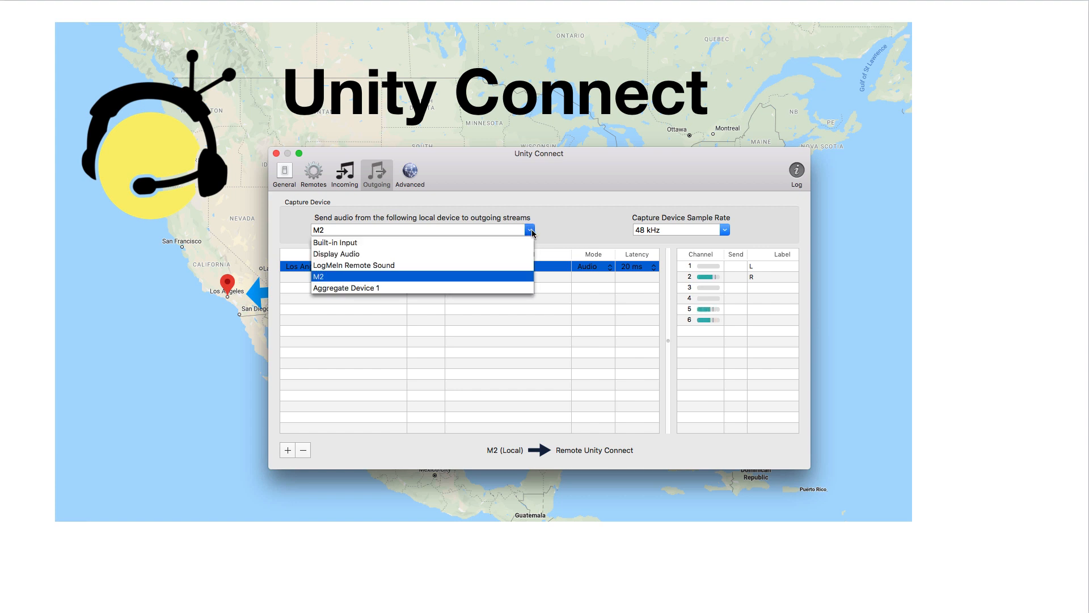
left_click(580, 225)
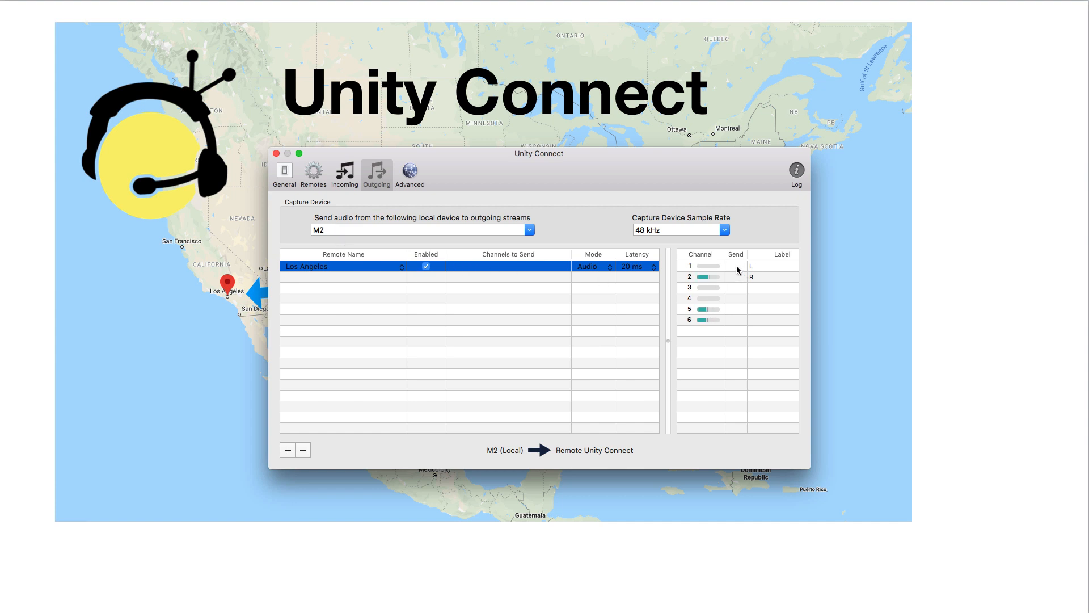
Send capture channels 1 and 2 to Los Angeles with the outgoing latency set to 20 ms.
left_click_drag(737, 269, 737, 279)
left_click(655, 267)
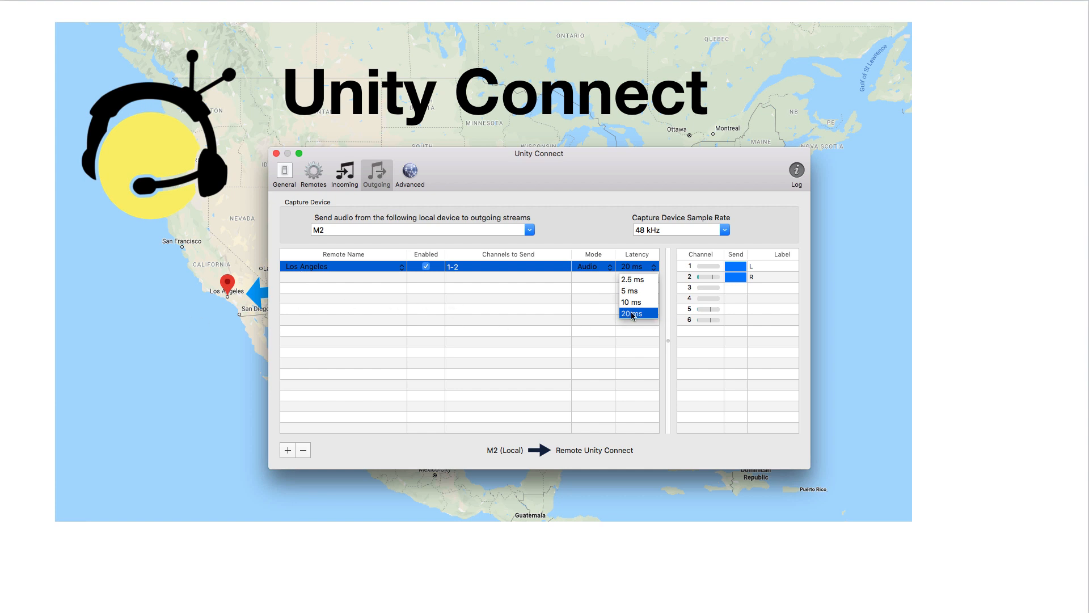
left_click(635, 316)
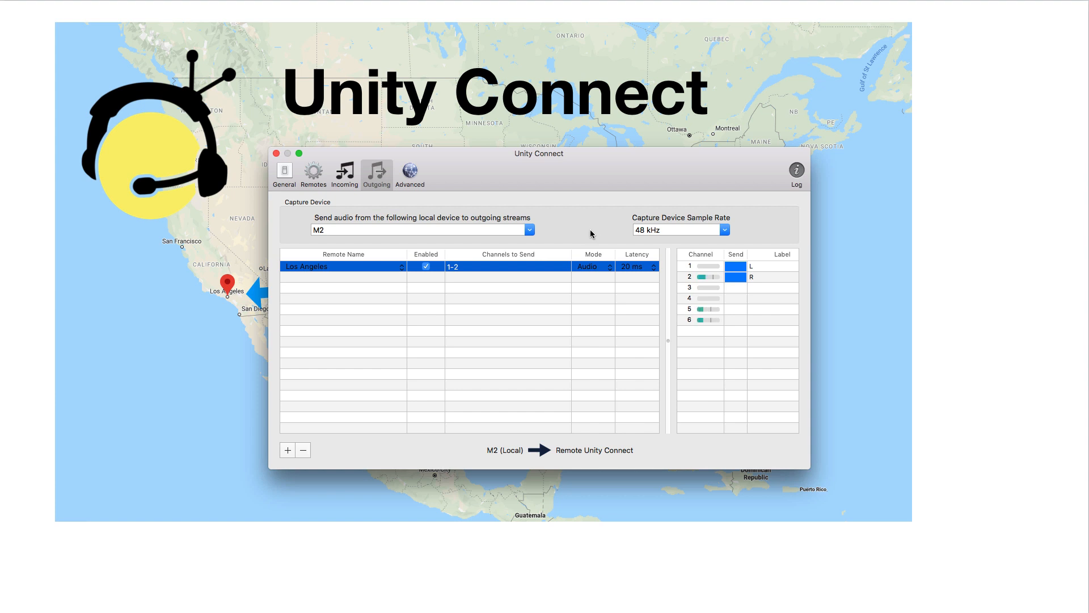
Try a 100 ms audio buffer on the incoming Los Angeles stream, and set it to 120 ms.
left_click(339, 175)
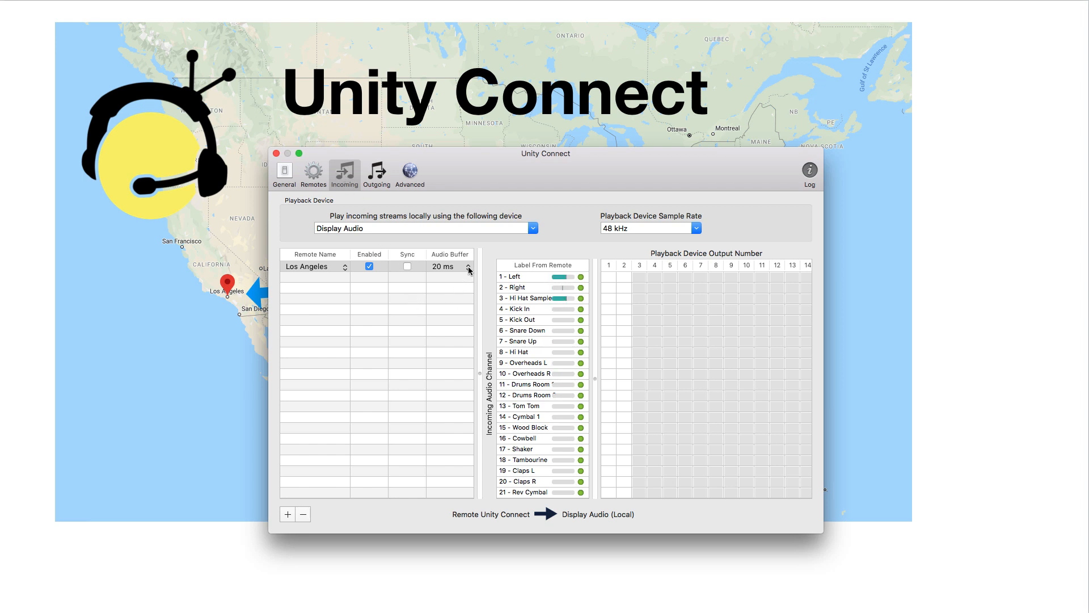
left_click(469, 268)
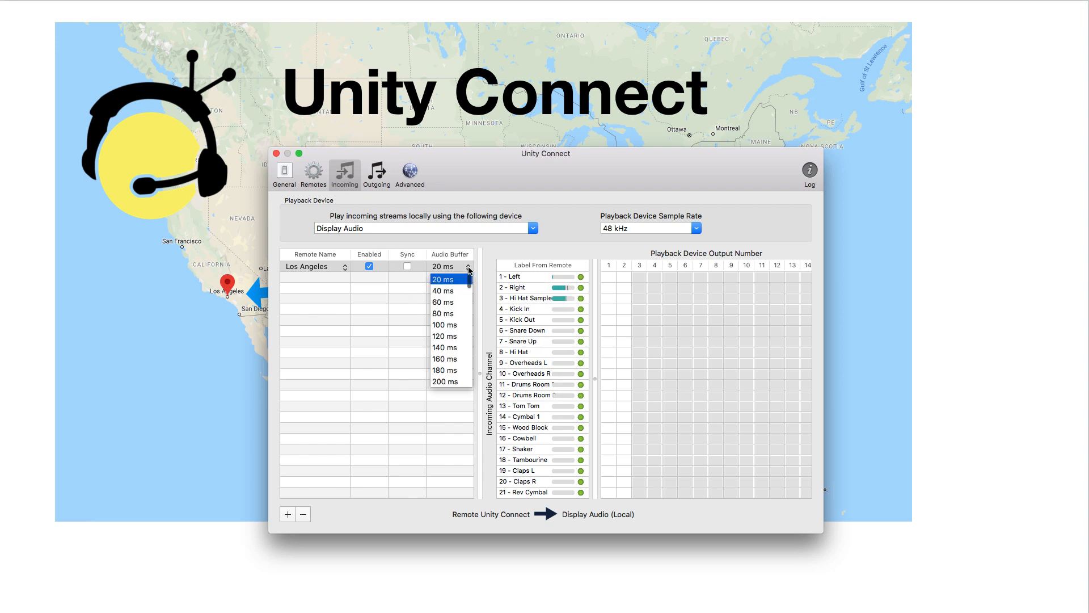
left_click(460, 326)
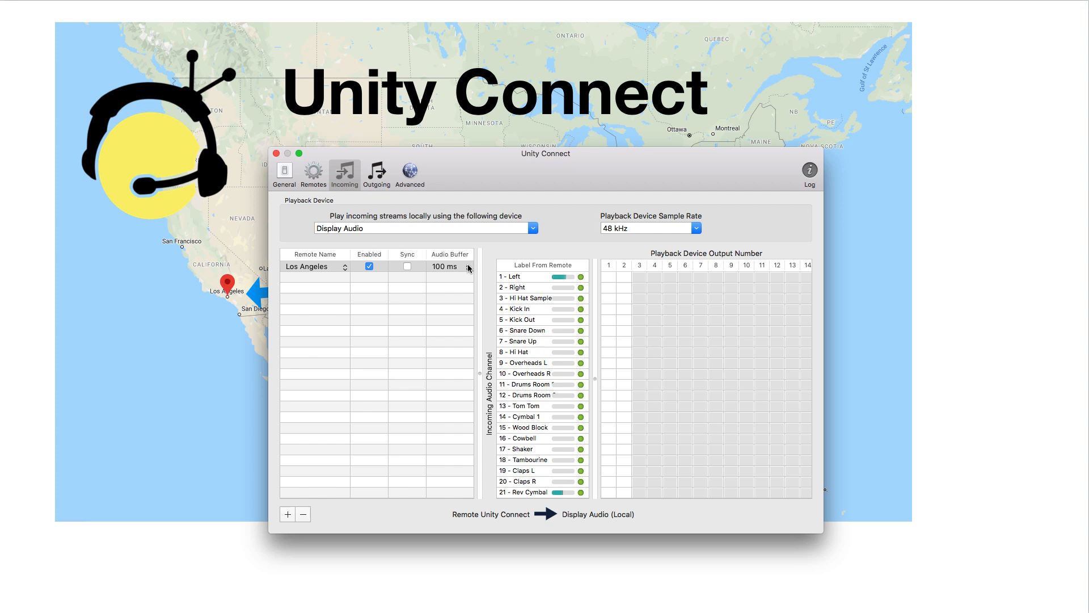
left_click(468, 267)
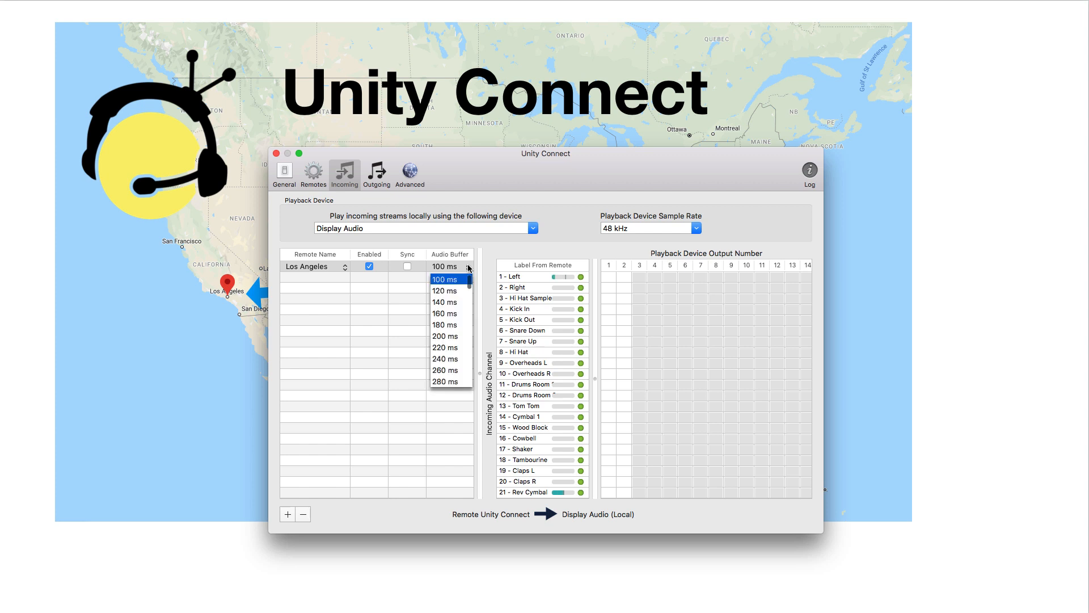
left_click(454, 291)
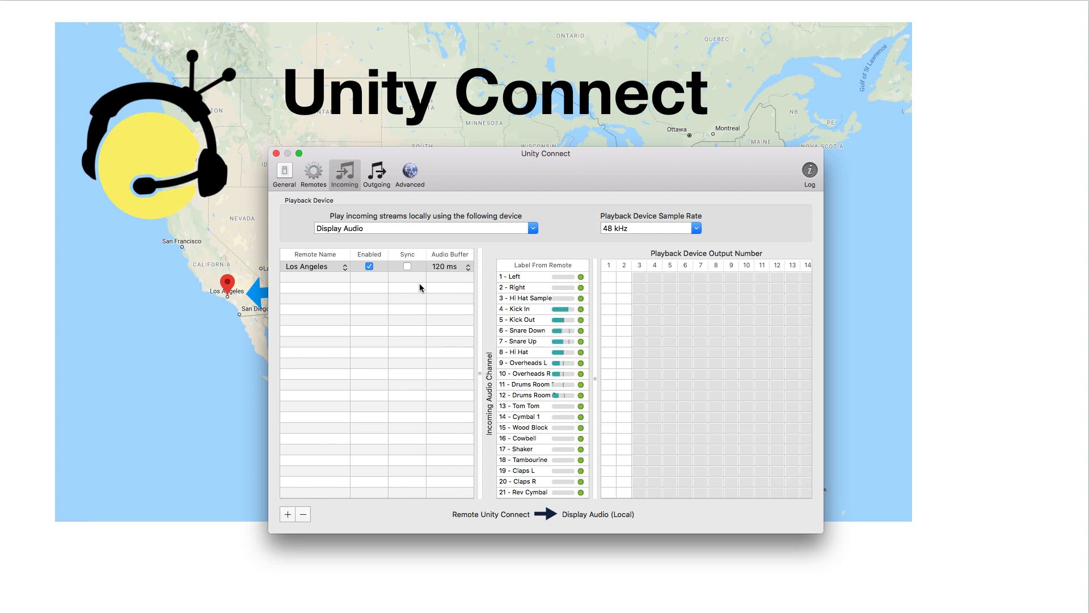
Examine the range of audio buffer lengths offered for the incoming Los Angeles stream, including the longest ones, without choosing another.
left_click(469, 269)
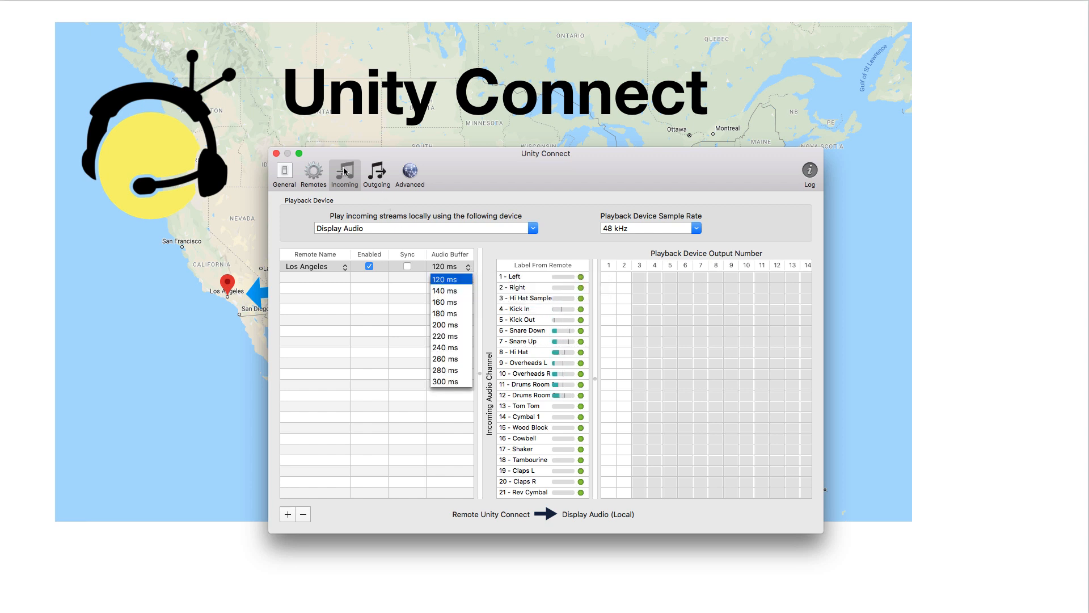
scroll(452, 321, "down", 10)
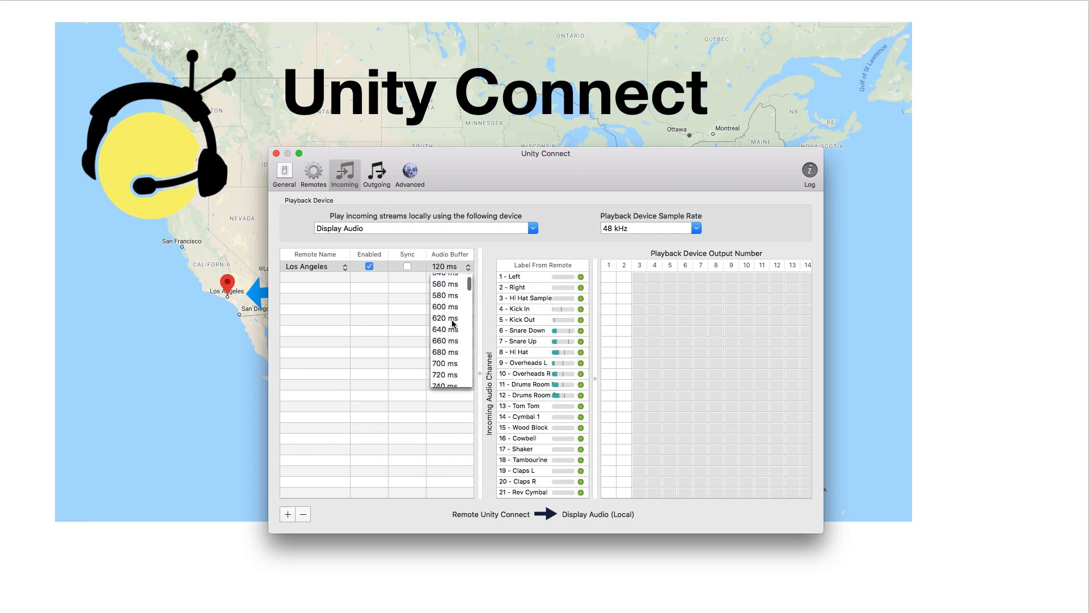
scroll(445, 333, "up", 5)
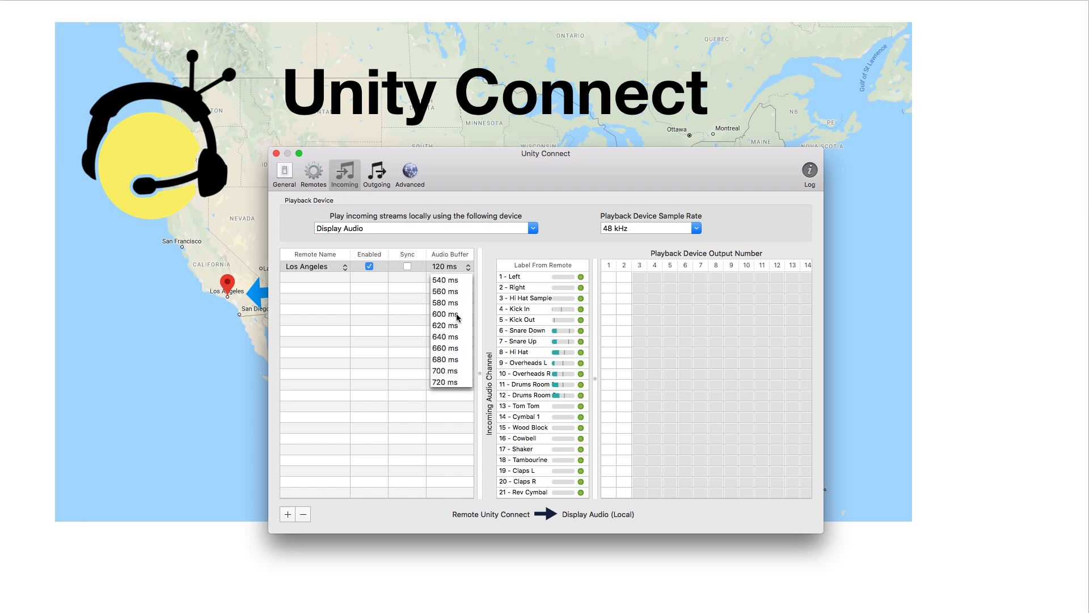
scroll(448, 329, "up", 3)
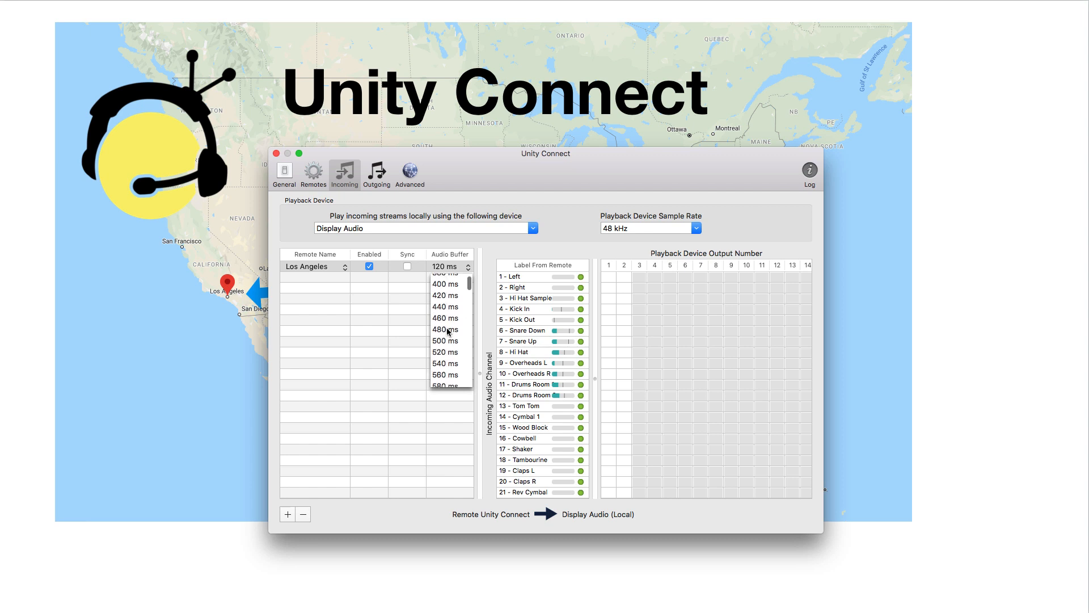
scroll(449, 332, "up", 3)
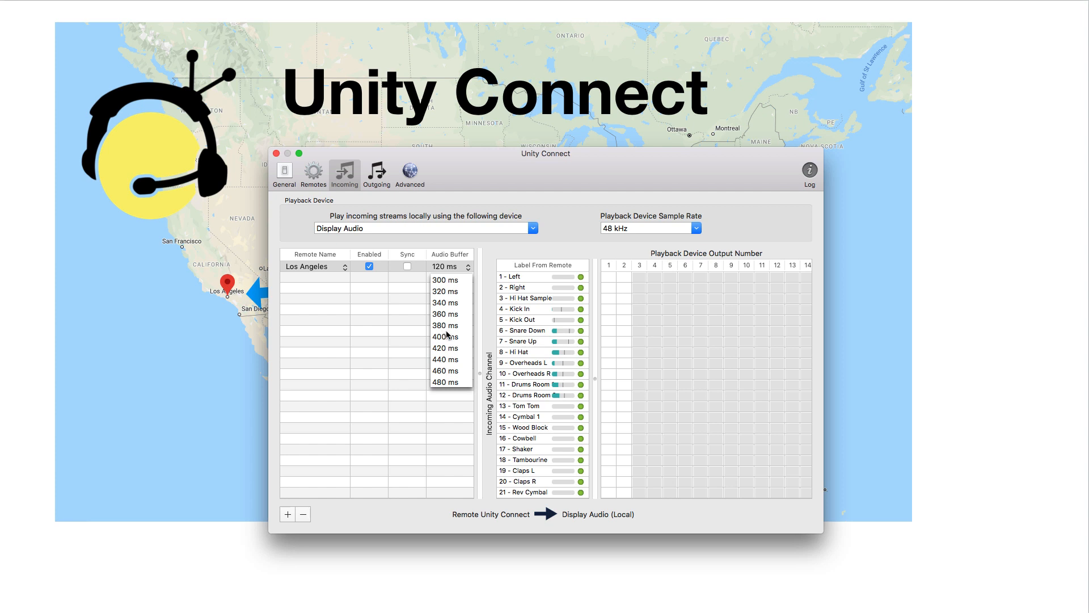
scroll(461, 339, "down", 10)
left_click_drag(469, 294, 474, 402)
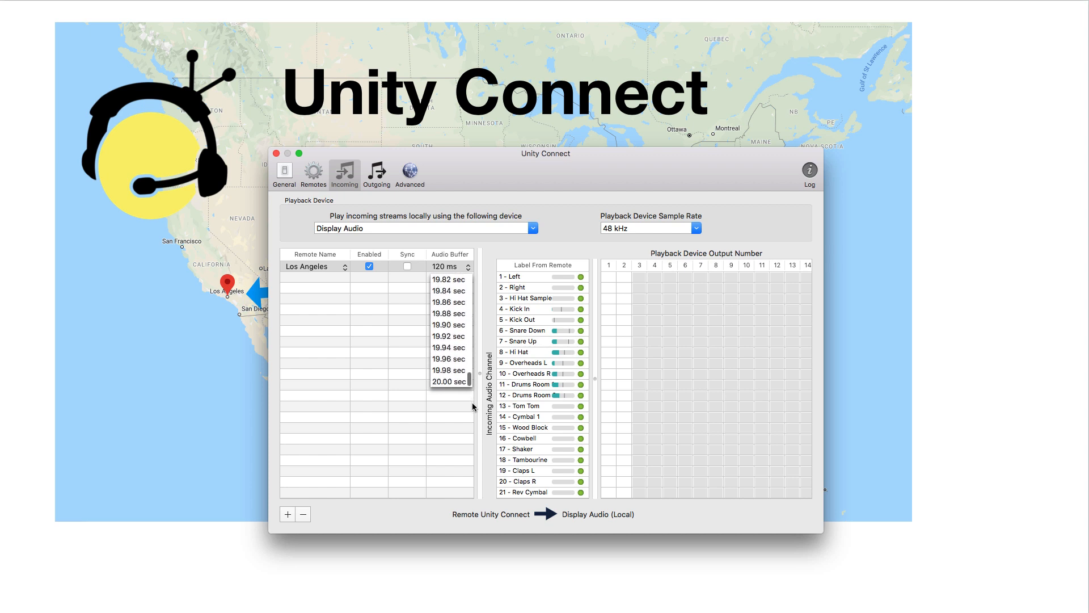
left_click_drag(473, 403, 470, 276)
left_click(493, 238)
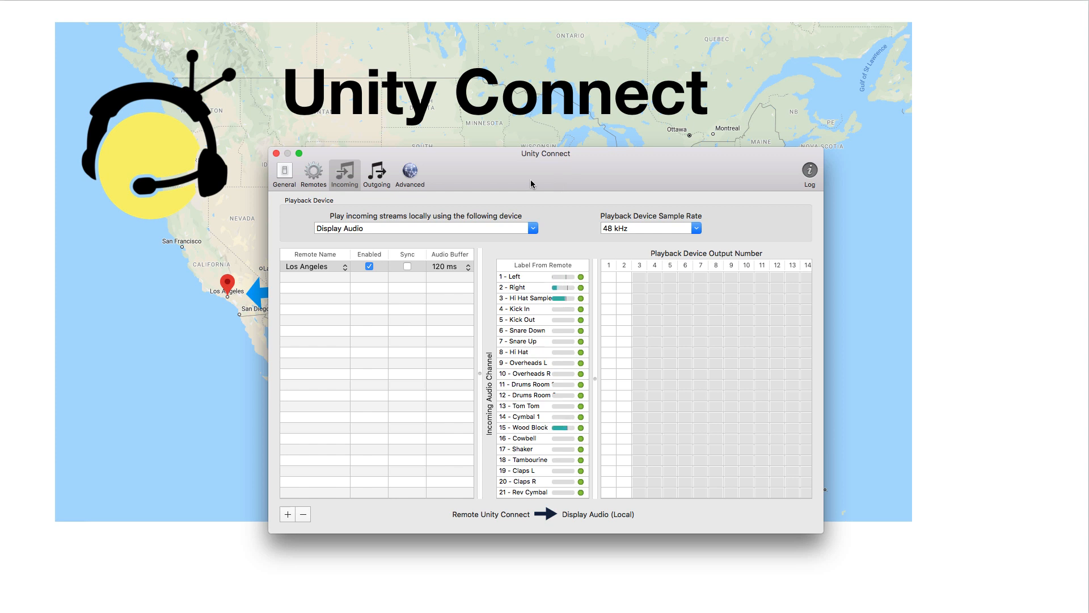
Delete the unnamed remote listed below Los Angeles and add a new blank remote entry.
left_click(283, 175)
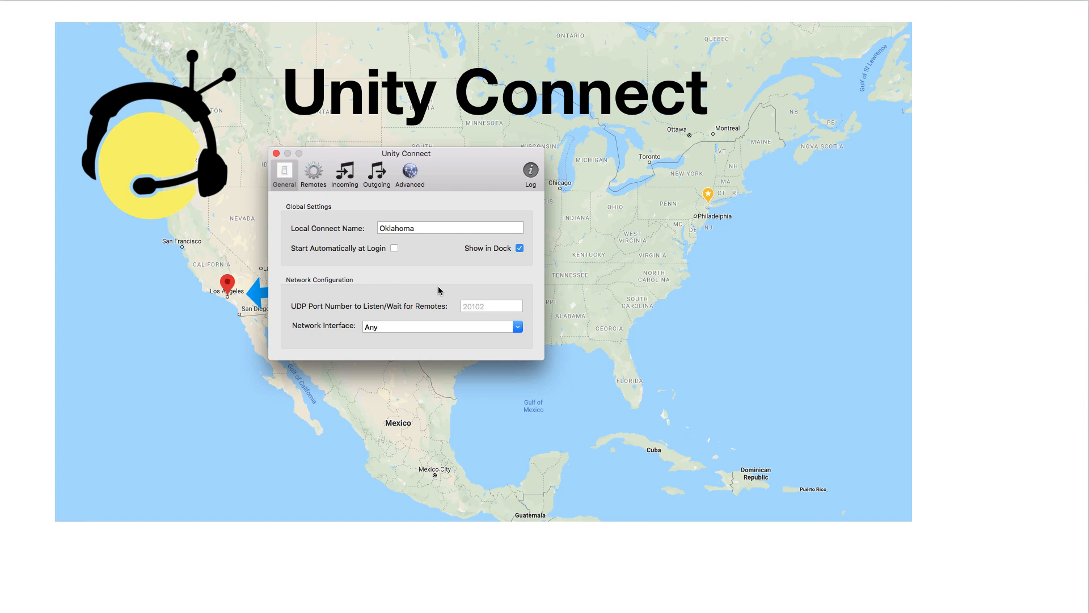
left_click(316, 177)
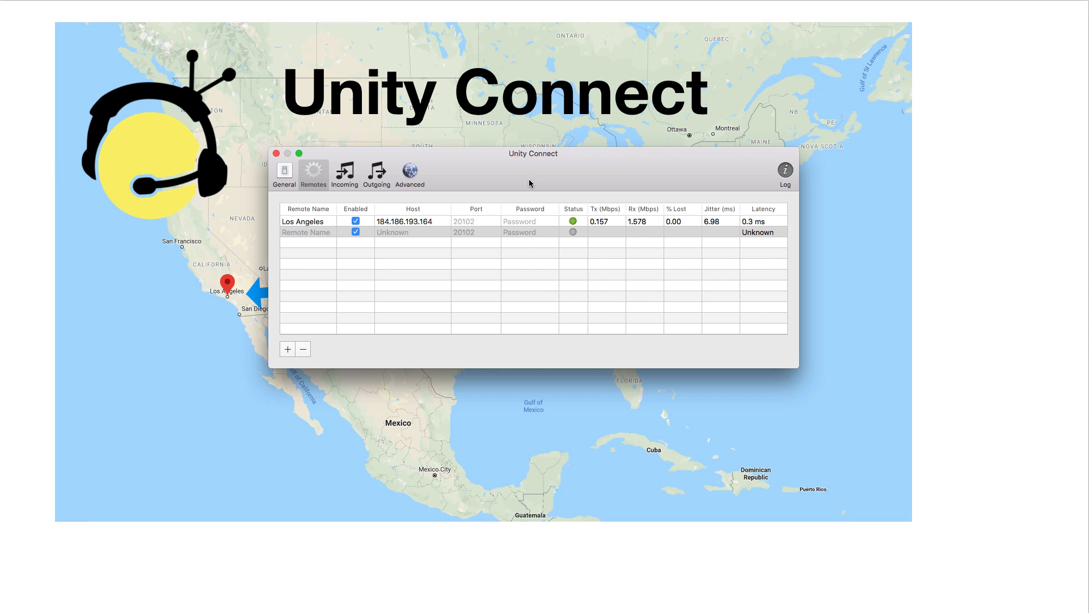
left_click_drag(529, 183, 552, 233)
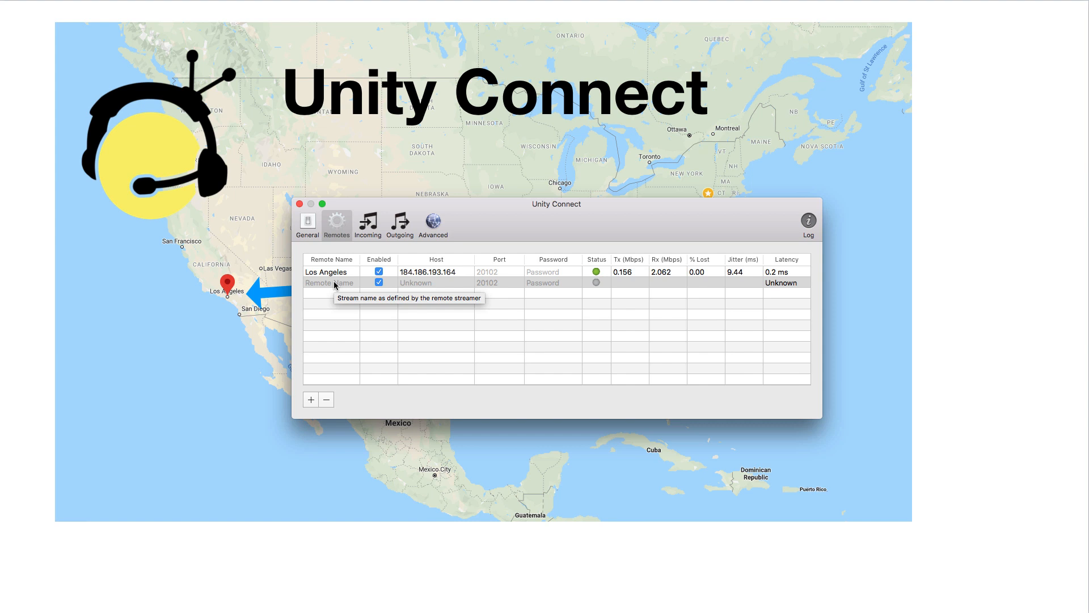
left_click(328, 401)
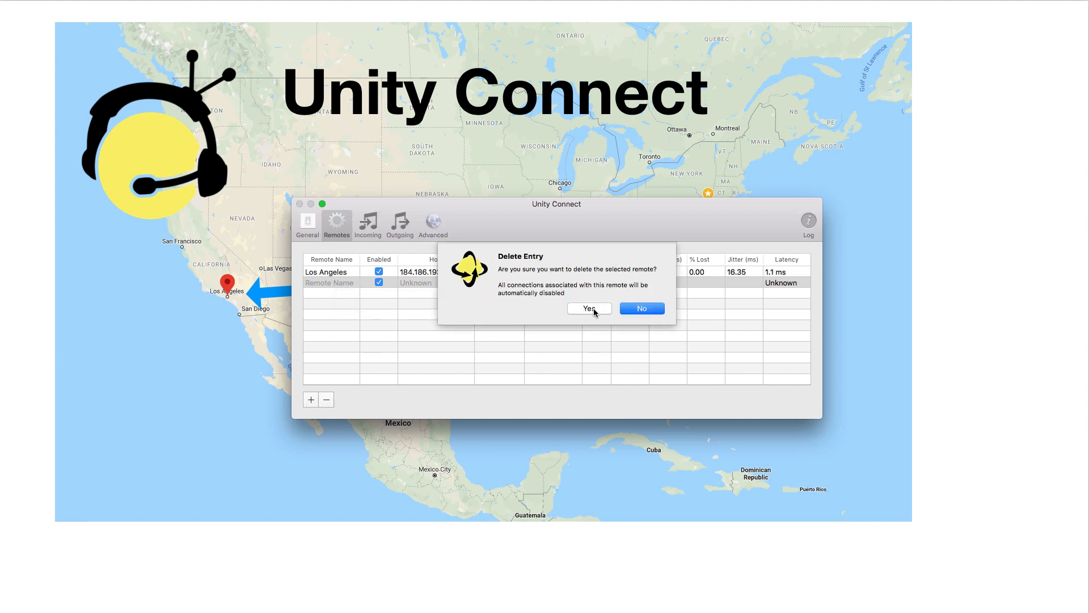
left_click(594, 312)
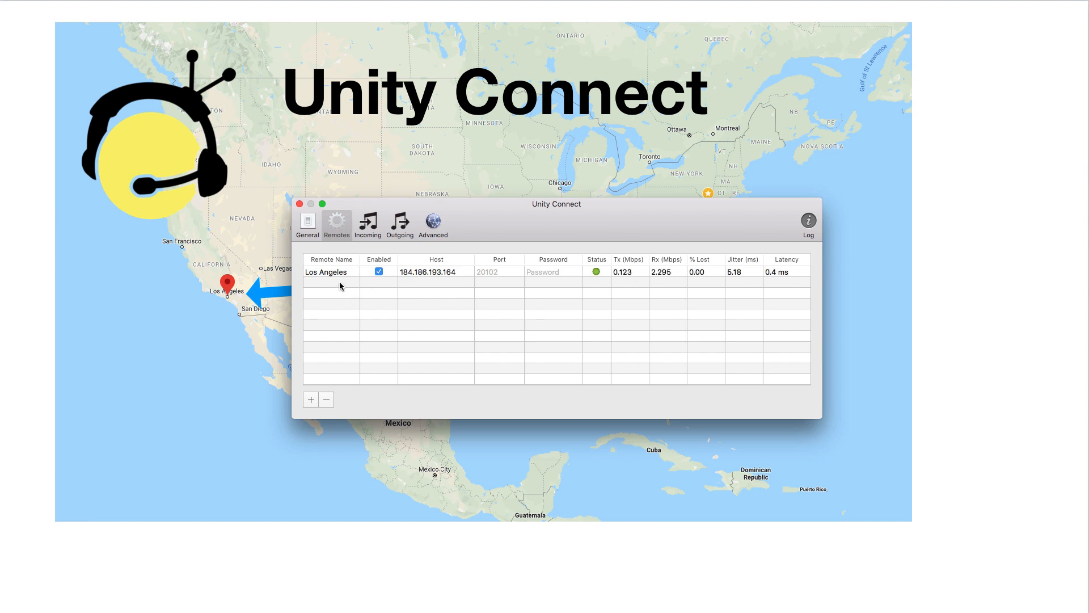
left_click(311, 400)
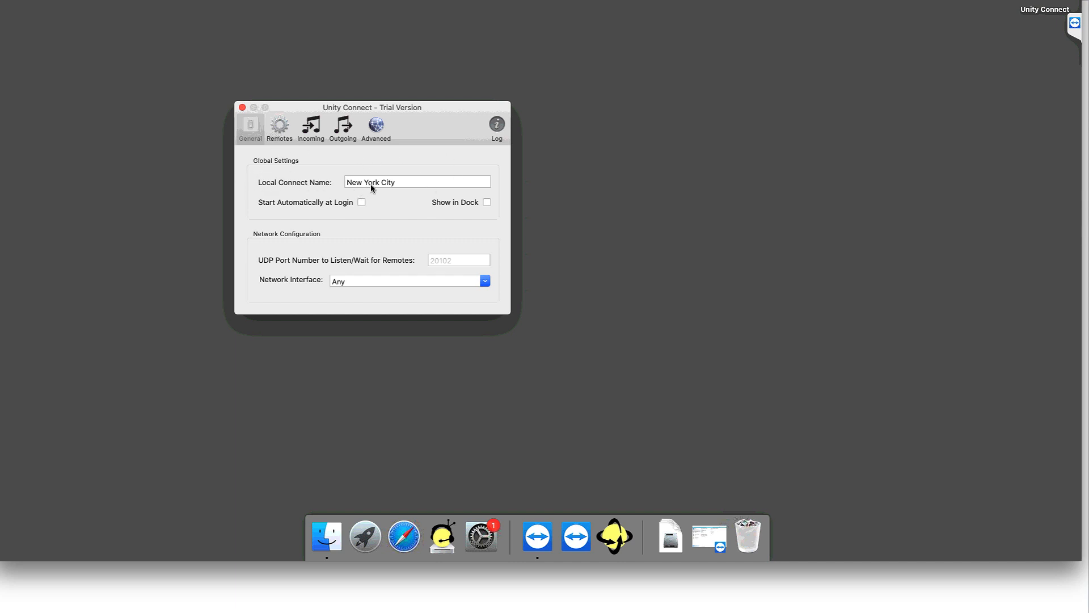
Switch to the New York City machine and add a remote named Oklahoma, leaving its host and port unfilled.
left_click(280, 129)
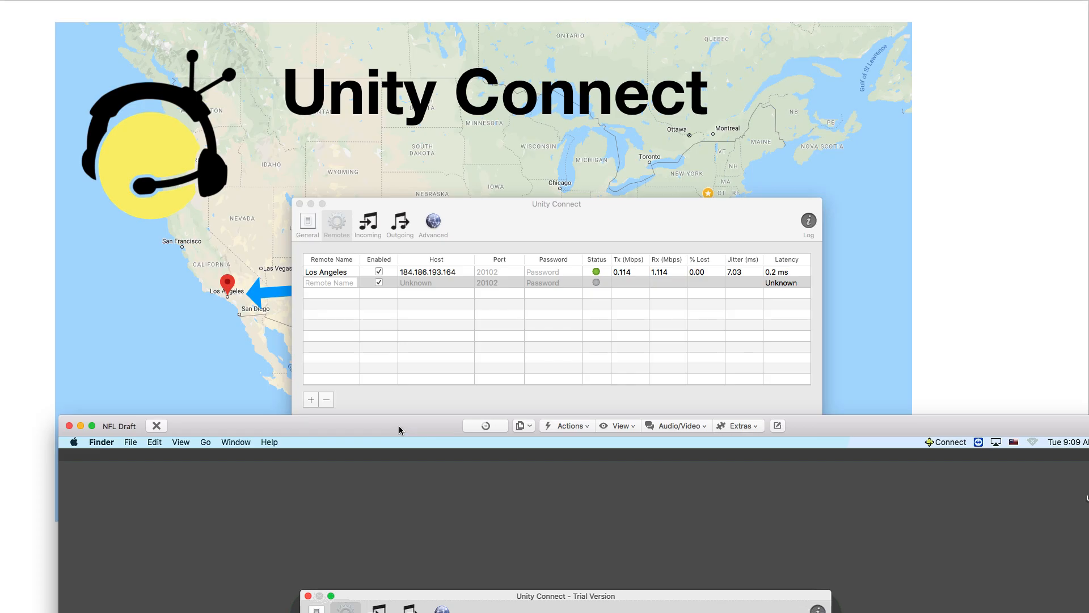
left_click_drag(401, 430, 461, 318)
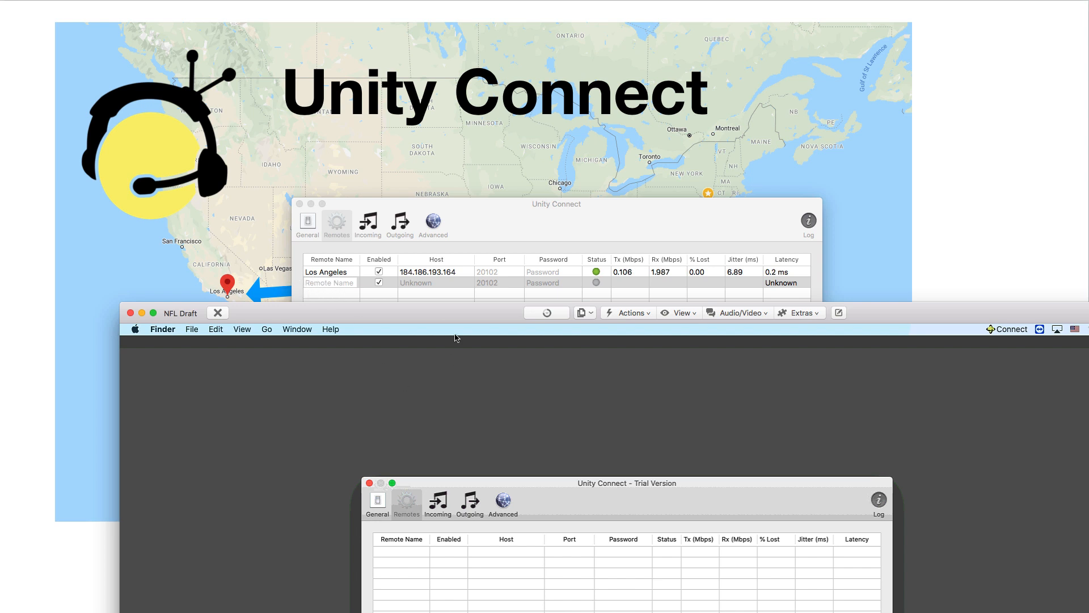
left_click_drag(450, 316, 318, 64)
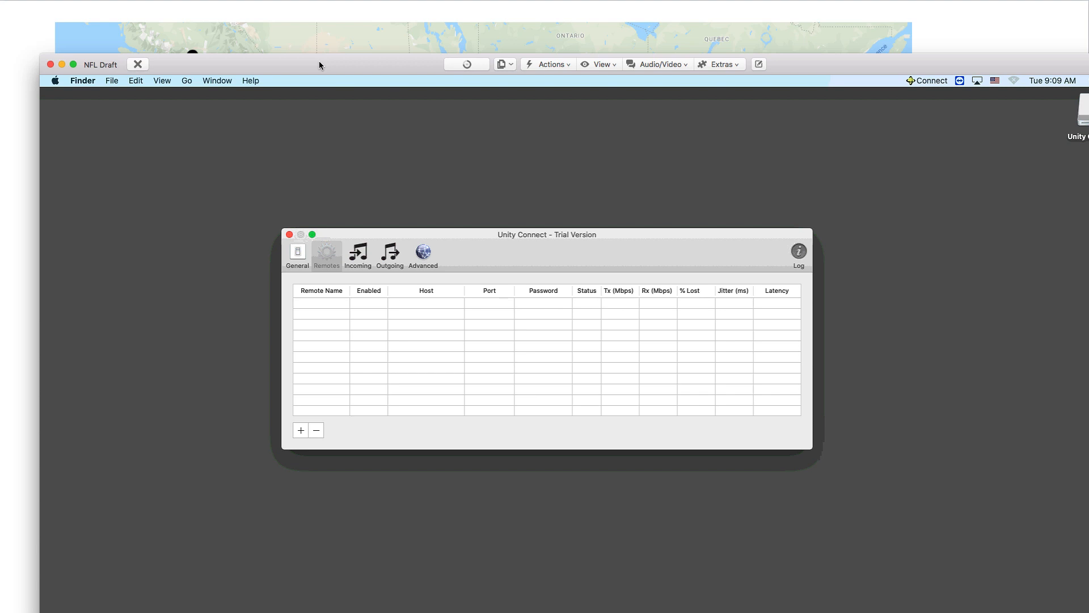
left_click_drag(319, 62, 284, 23)
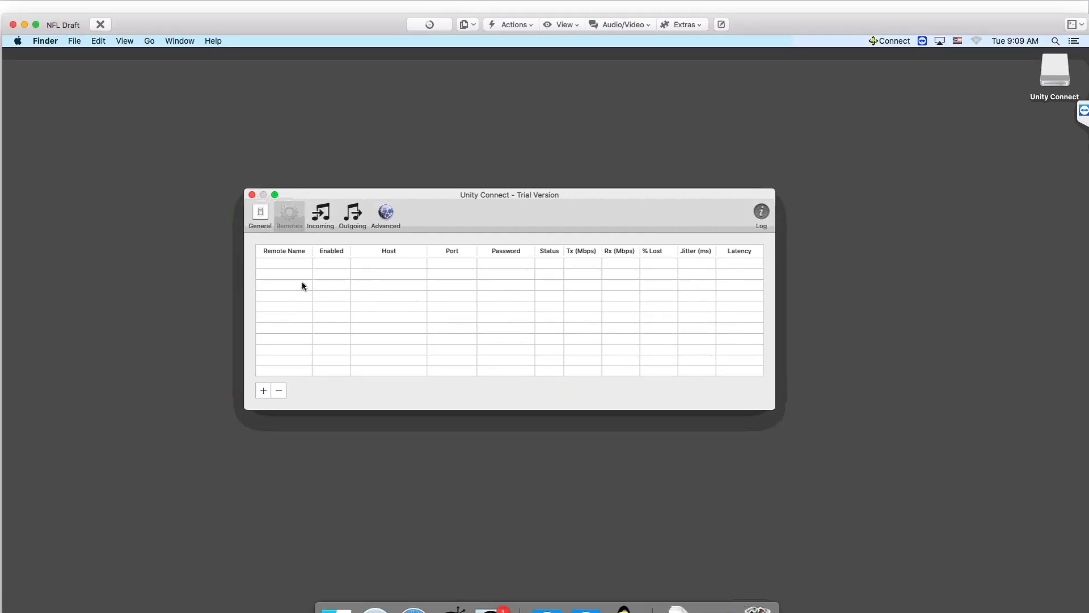
left_click(264, 392)
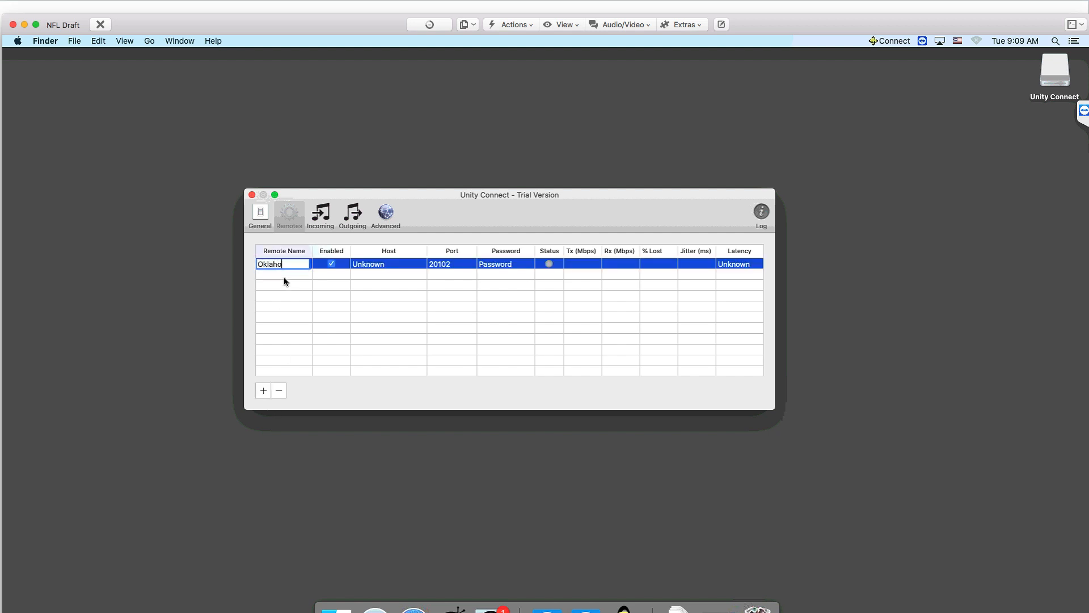
left_click(372, 288)
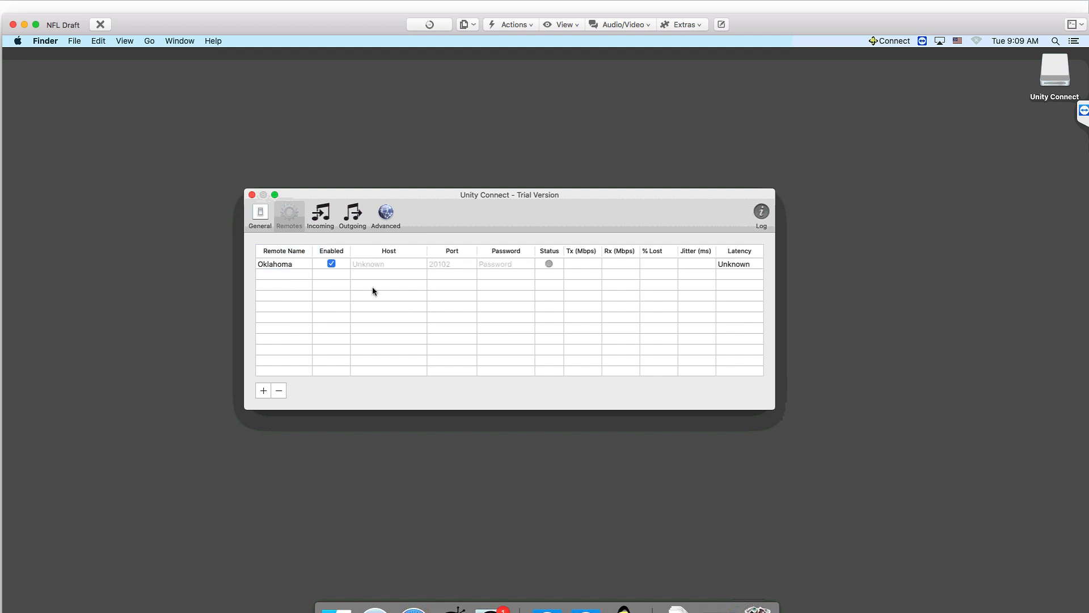
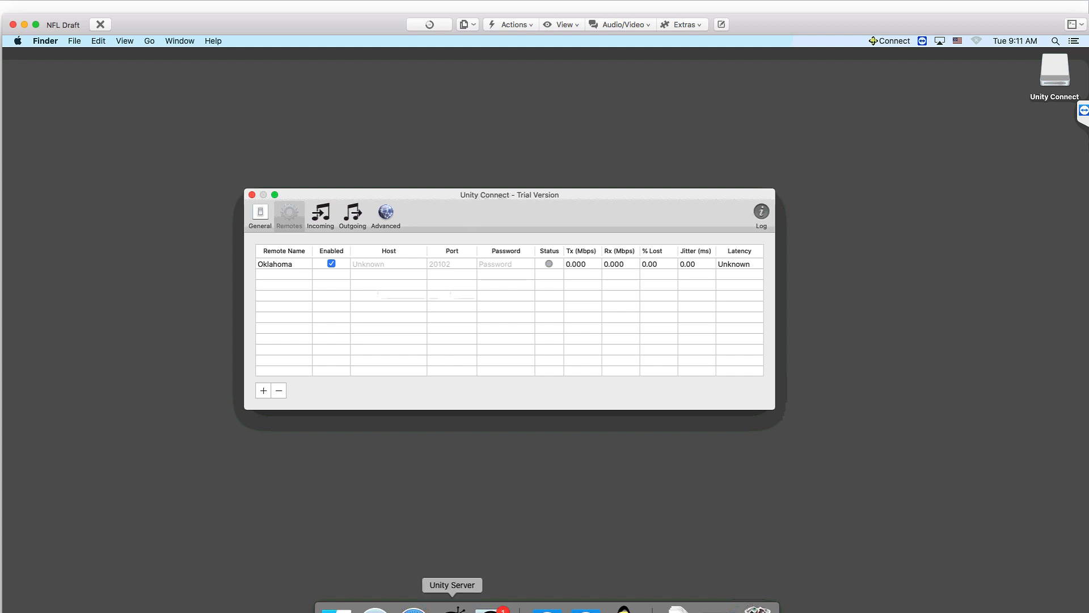
Switch back to the Oklahoma machine's Unity Connect and name the blank remote New York City.
key("super+Tab")
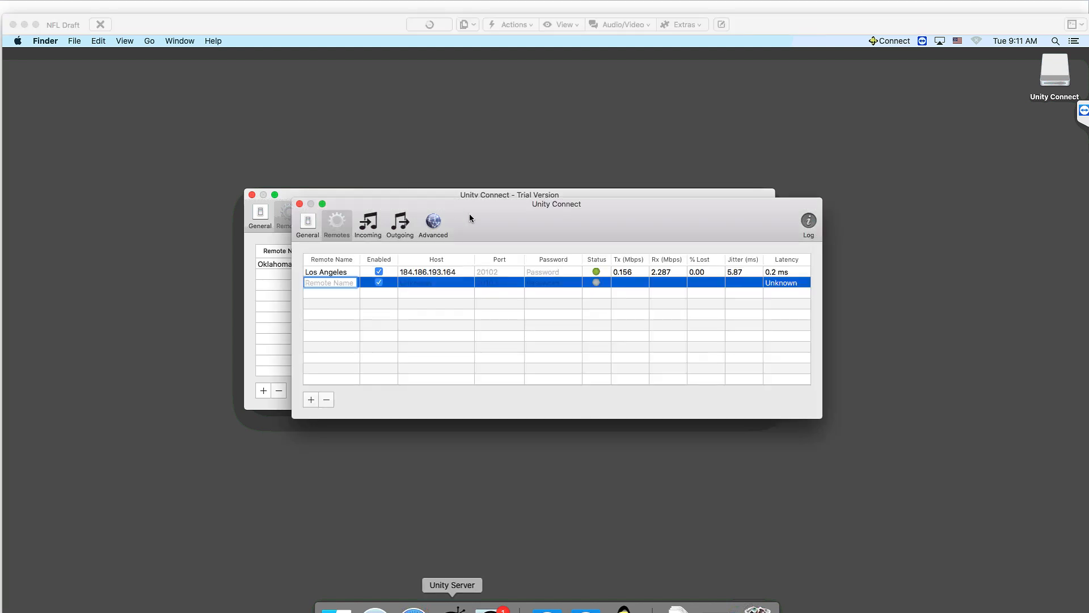
left_click_drag(468, 213, 514, 273)
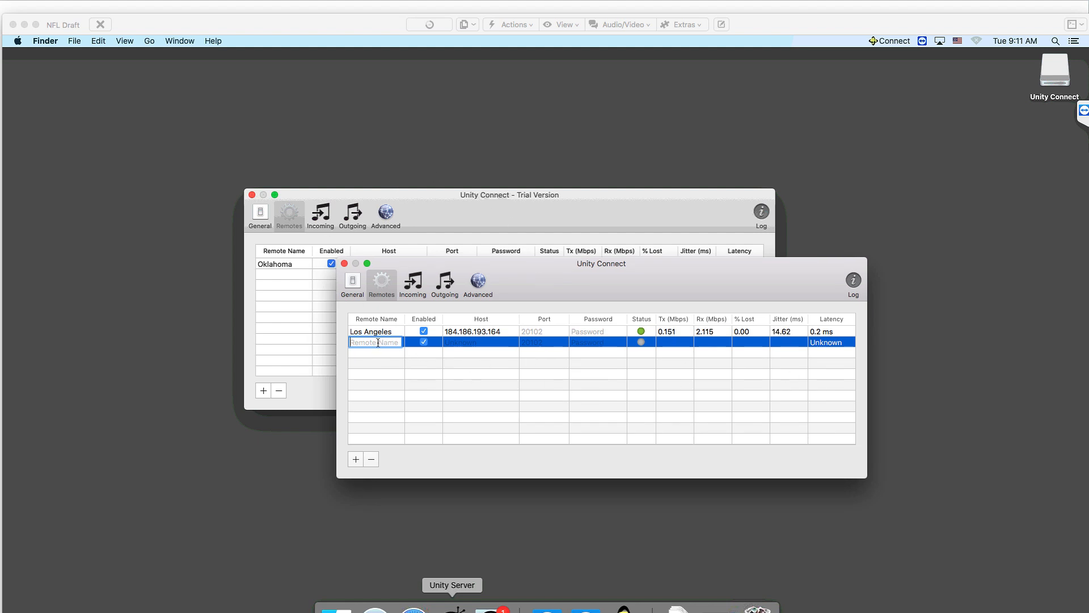
type("New York City")
left_click(411, 385)
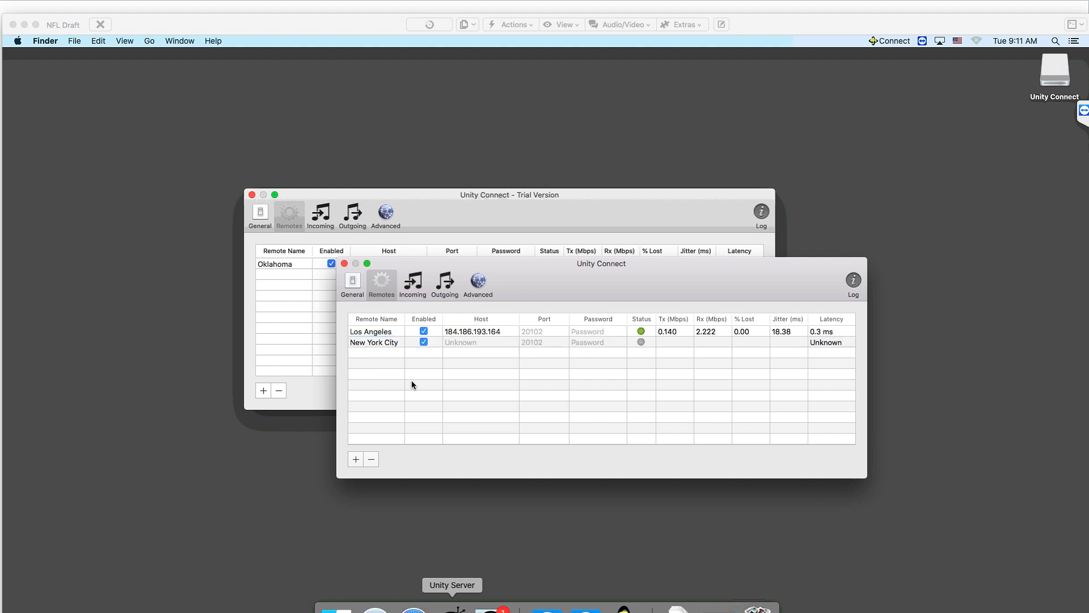
Set the New York City remote's host to 207.254.38.238.
left_click(458, 345)
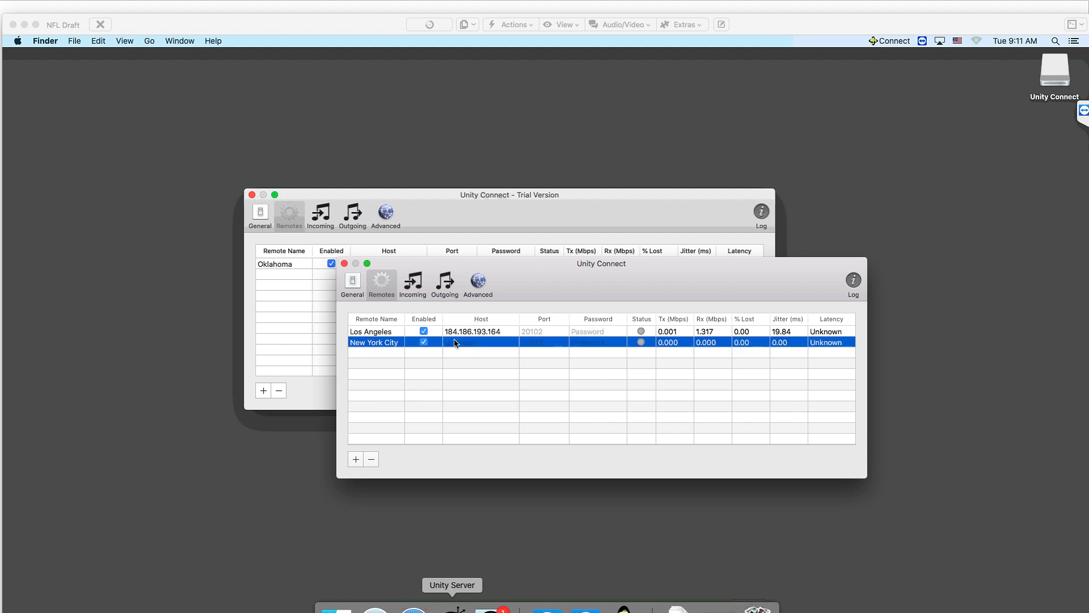
left_click_drag(594, 282, 331, 373)
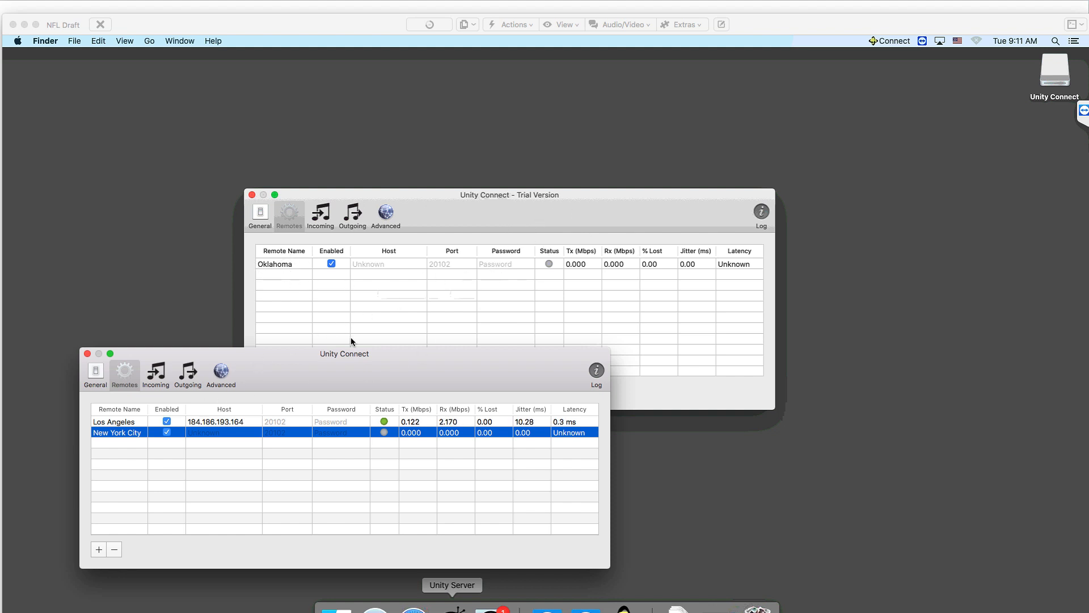
double_click(196, 432)
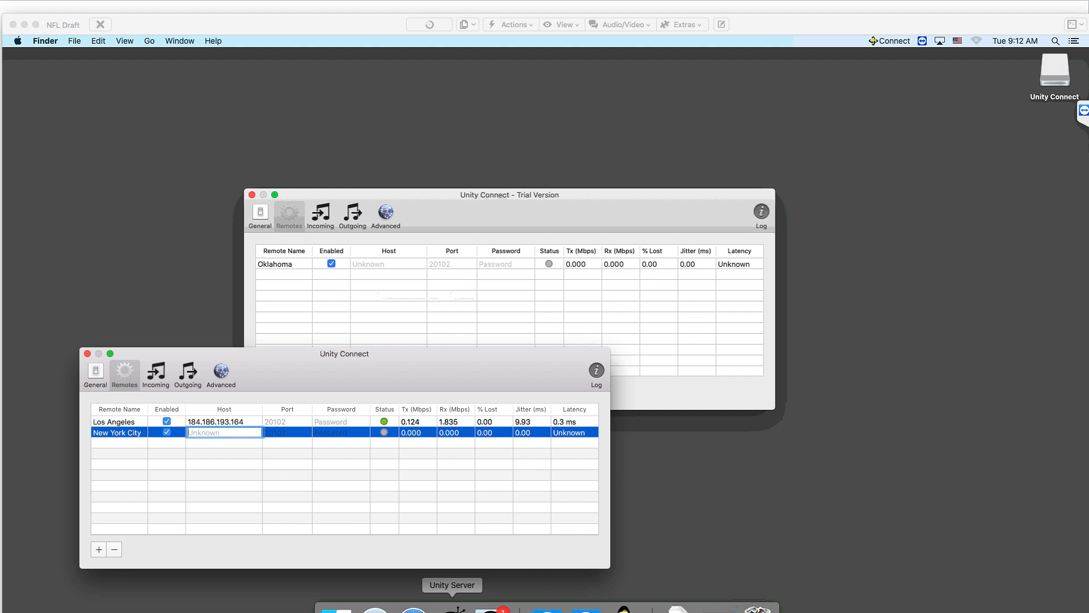
key("super+Tab")
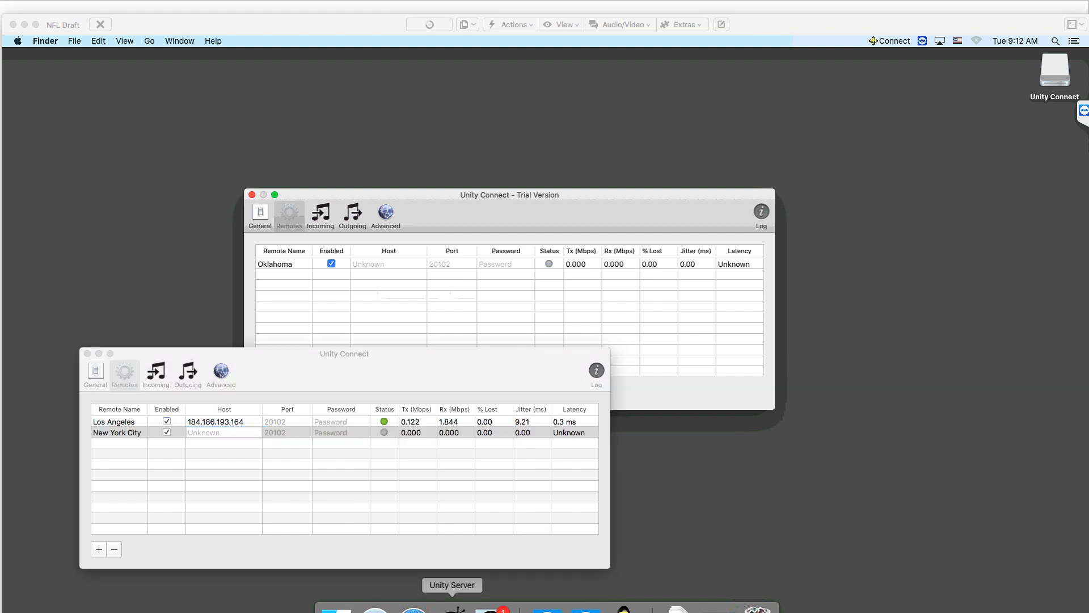
left_click(277, 451)
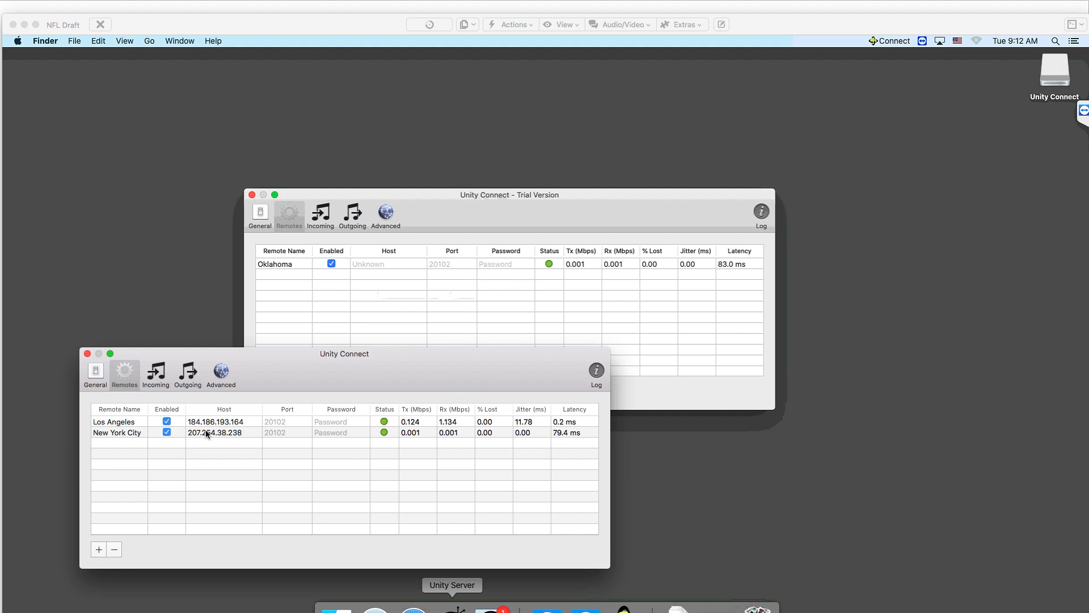
Check the local connect name in the New York City machine's general settings and return to its remotes list.
left_click_drag(475, 376, 530, 335)
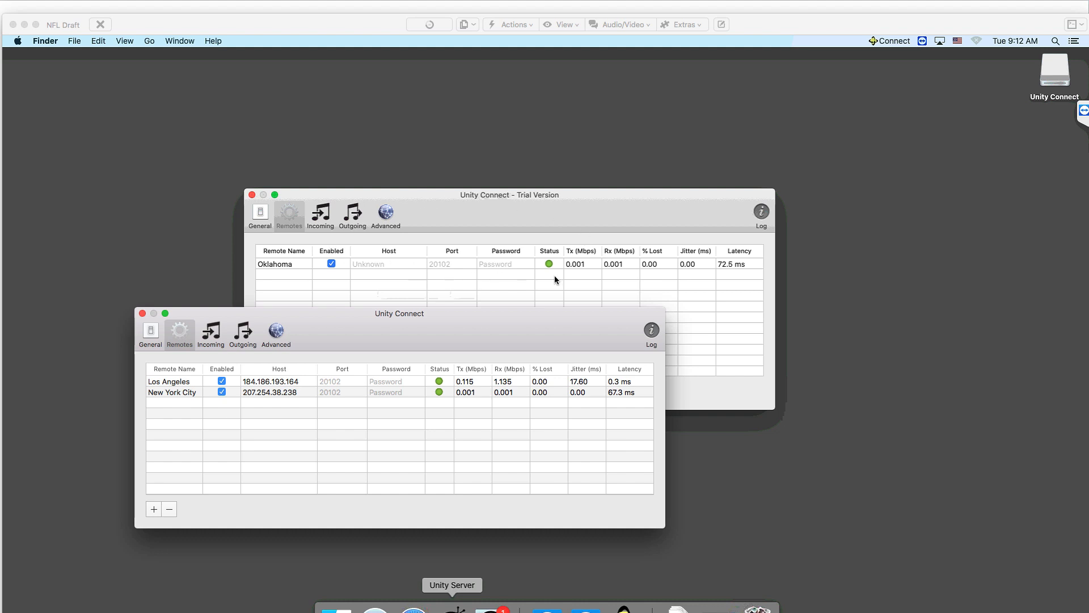
left_click(260, 217)
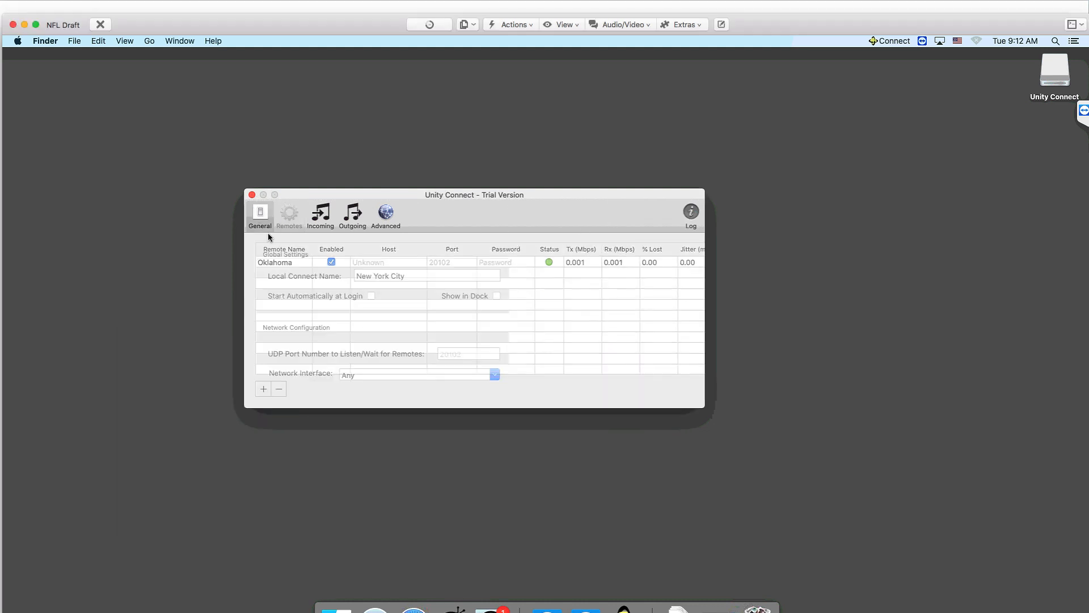
left_click(293, 216)
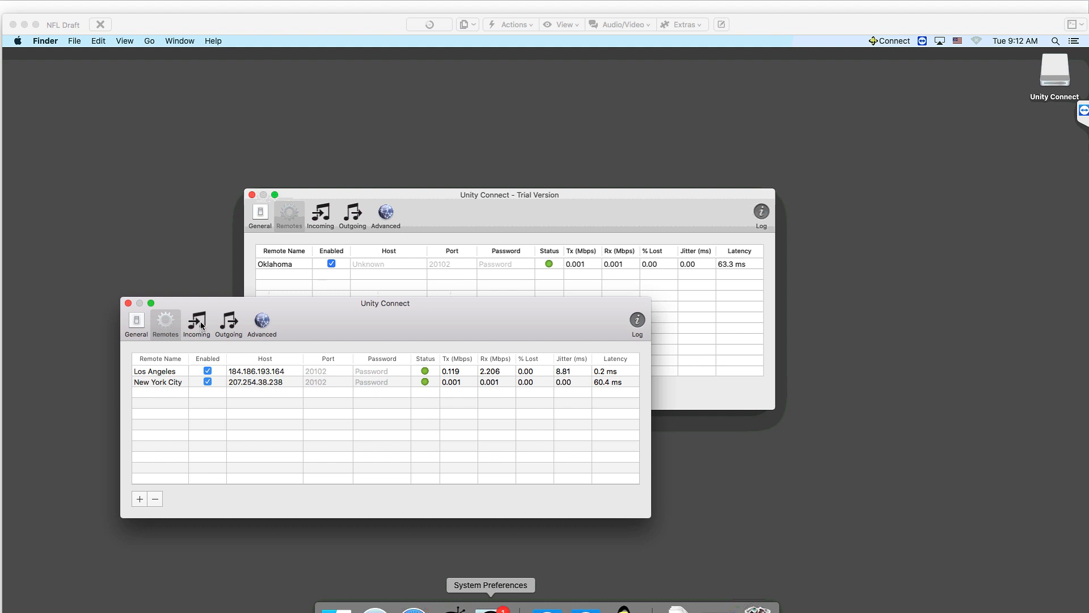
In the Oklahoma machine's outgoing streams, stop sending channels 1 and 2 to Los Angeles and disable that stream.
left_click(228, 323)
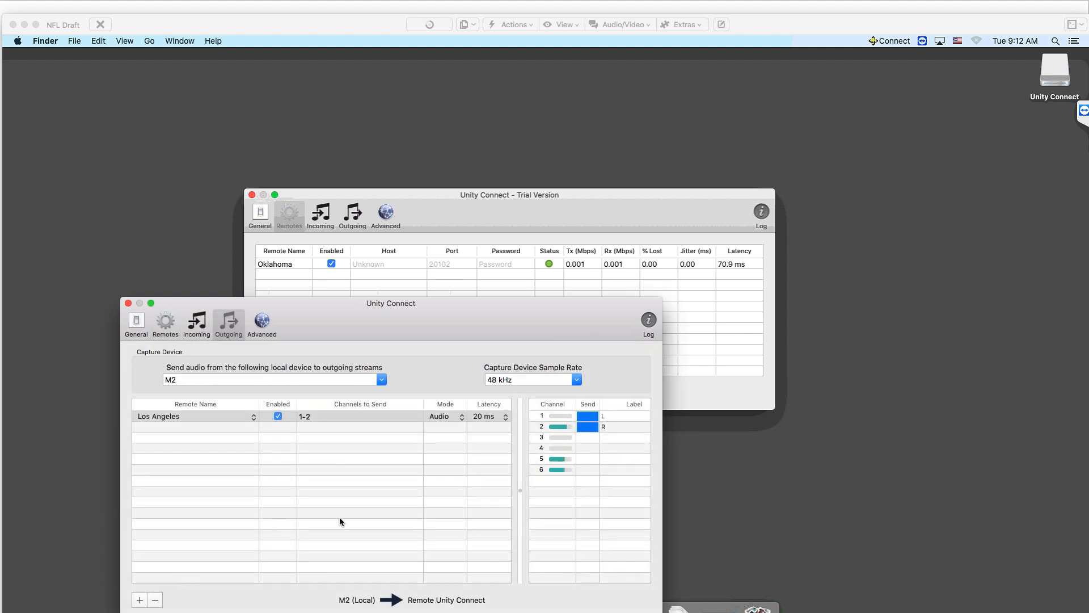
left_click(587, 415)
left_click(589, 427)
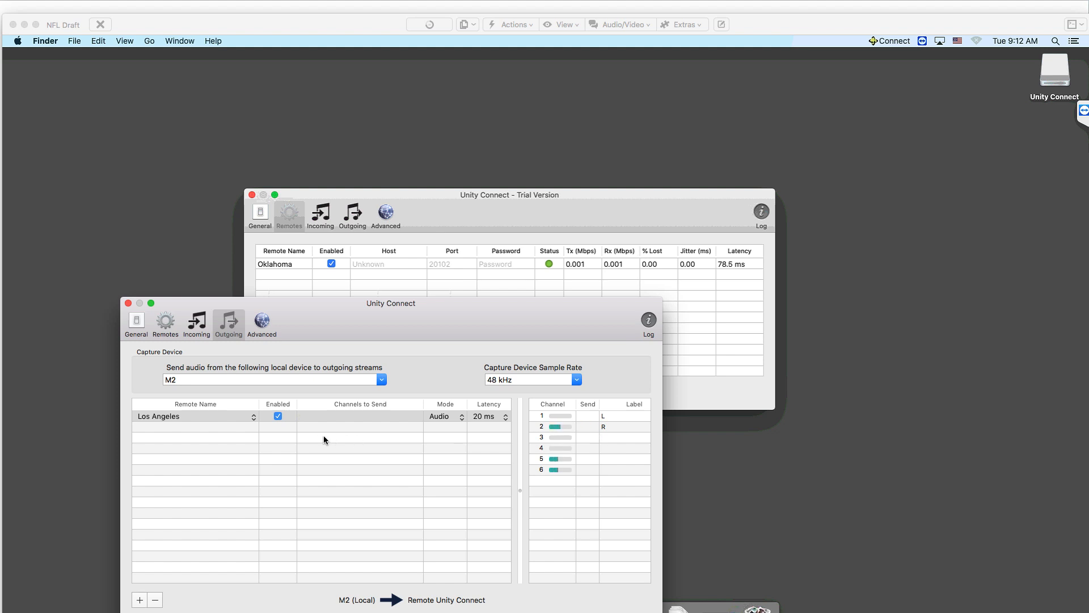
left_click(278, 416)
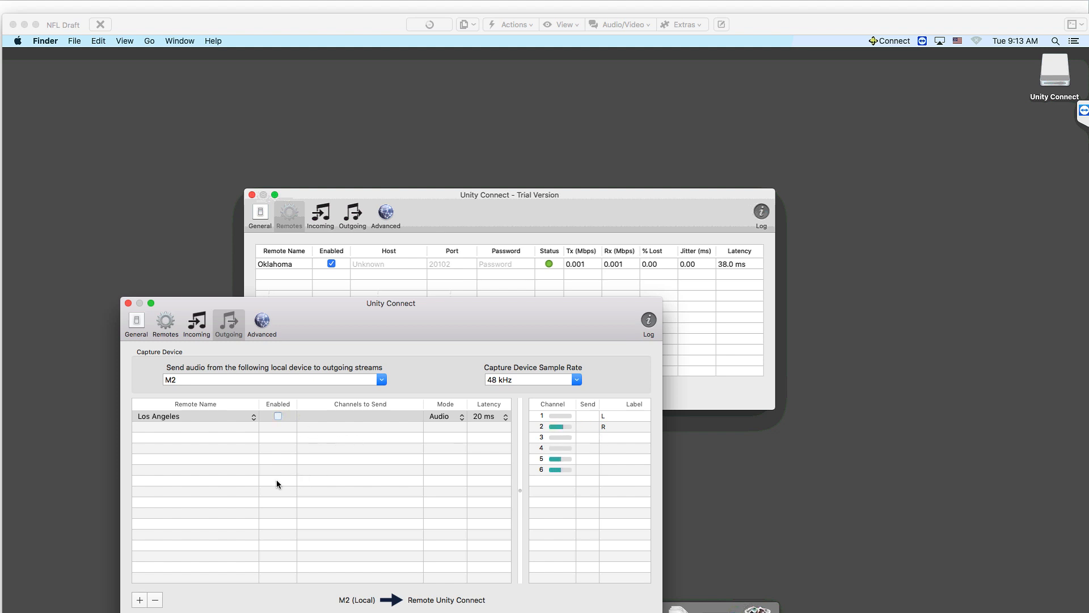
Add and enable an outgoing stream to New York City that sends channels 2, 5 and 6.
left_click(138, 600)
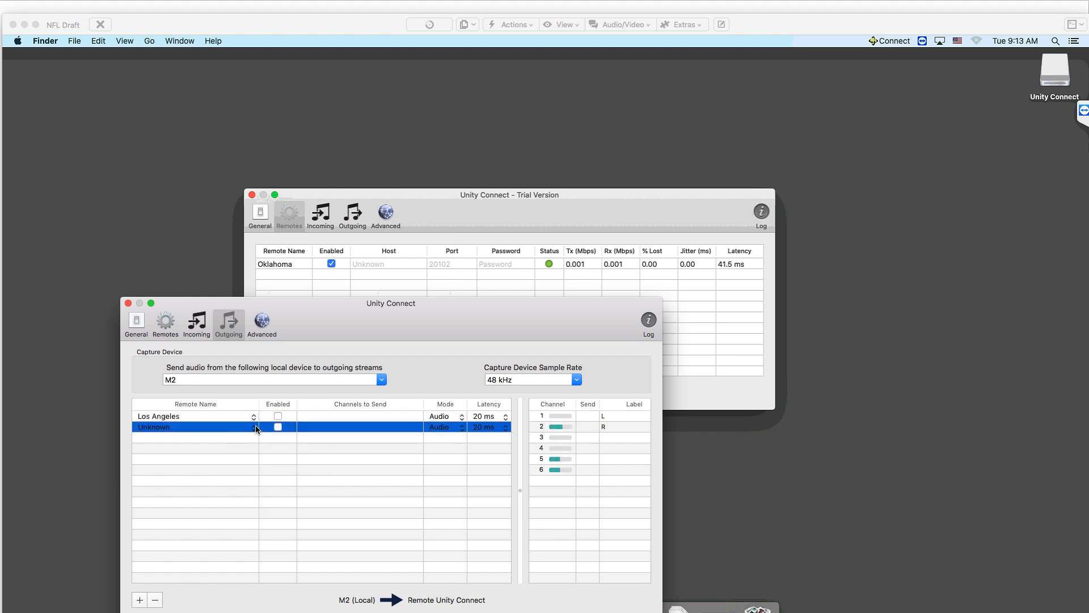
left_click(255, 428)
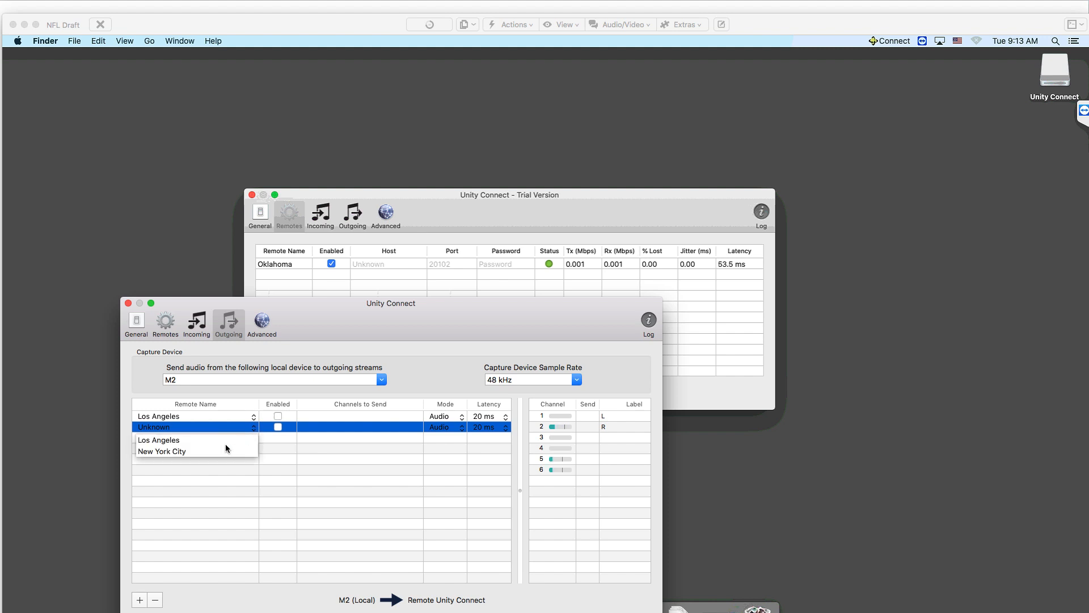
left_click(186, 451)
left_click(278, 427)
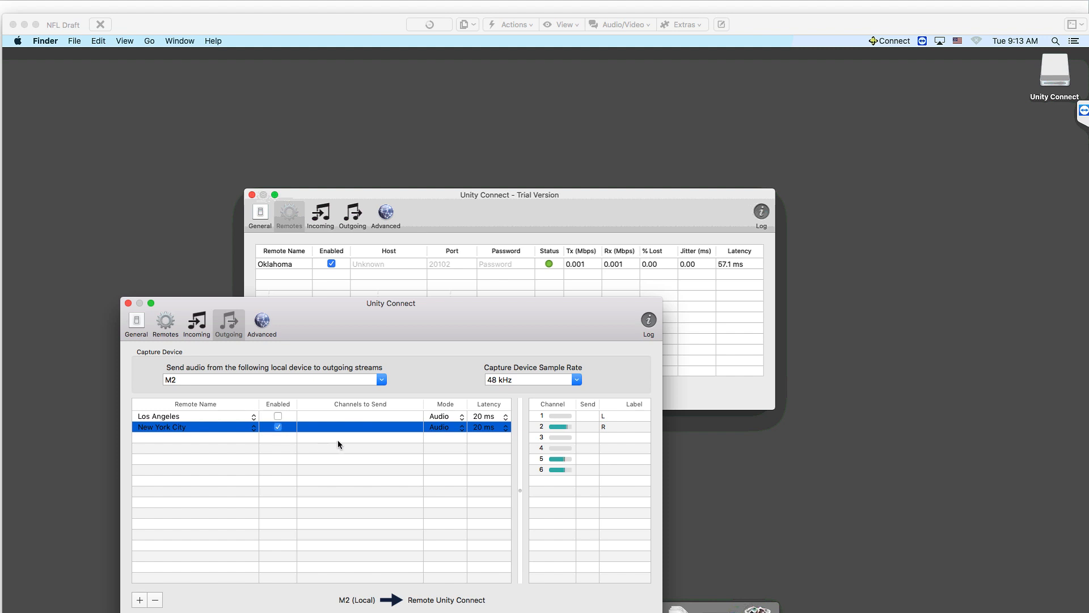
left_click(589, 427)
left_click(587, 461)
left_click(588, 470)
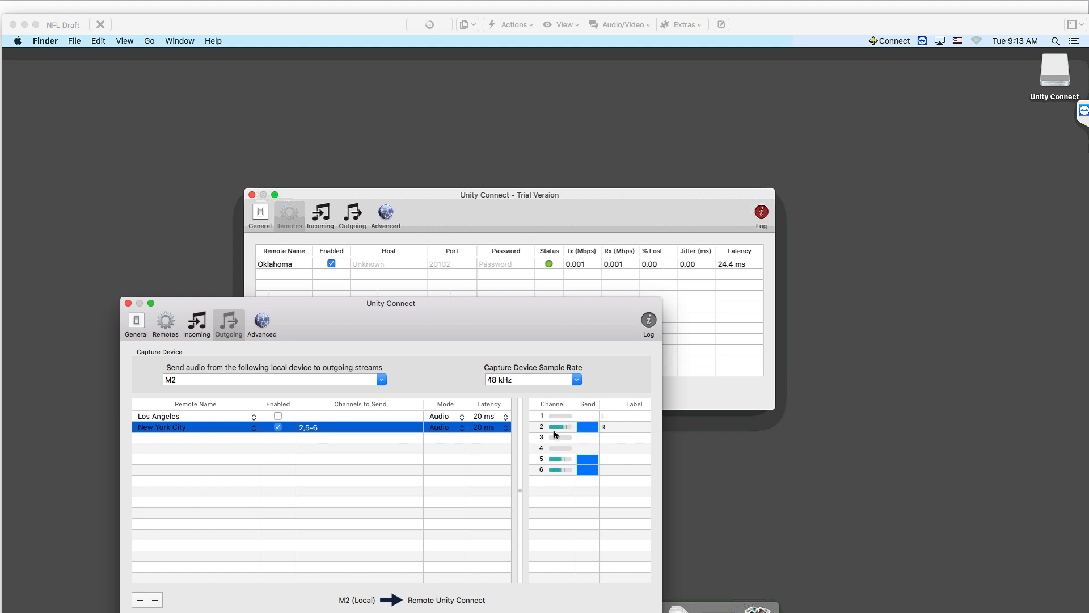
Check the New York City machine's log, and add and enable an incoming stream from Oklahoma.
left_click(491, 220)
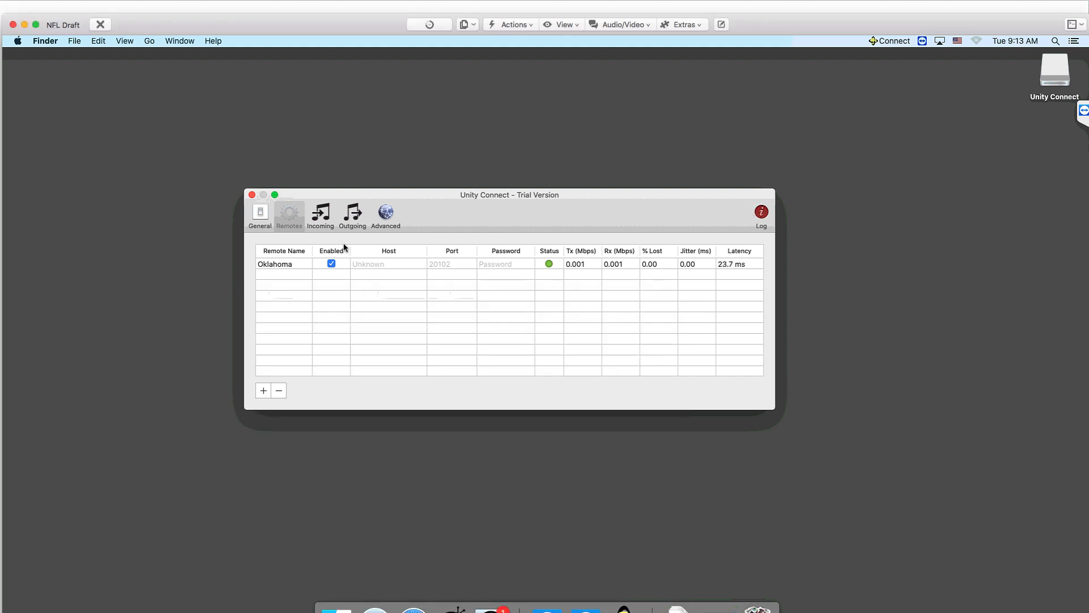
left_click(763, 214)
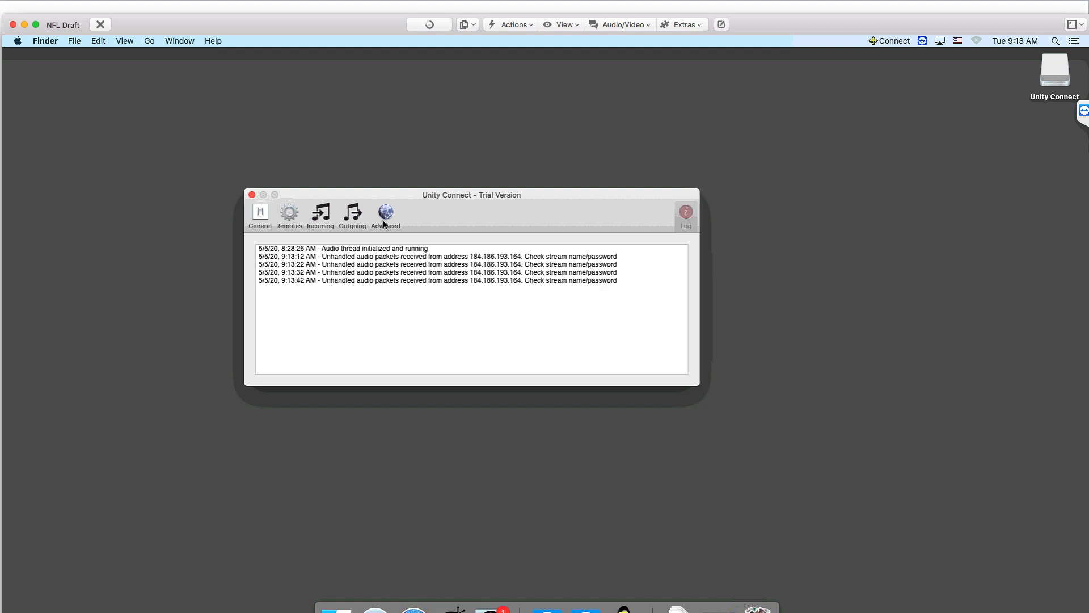
left_click(321, 215)
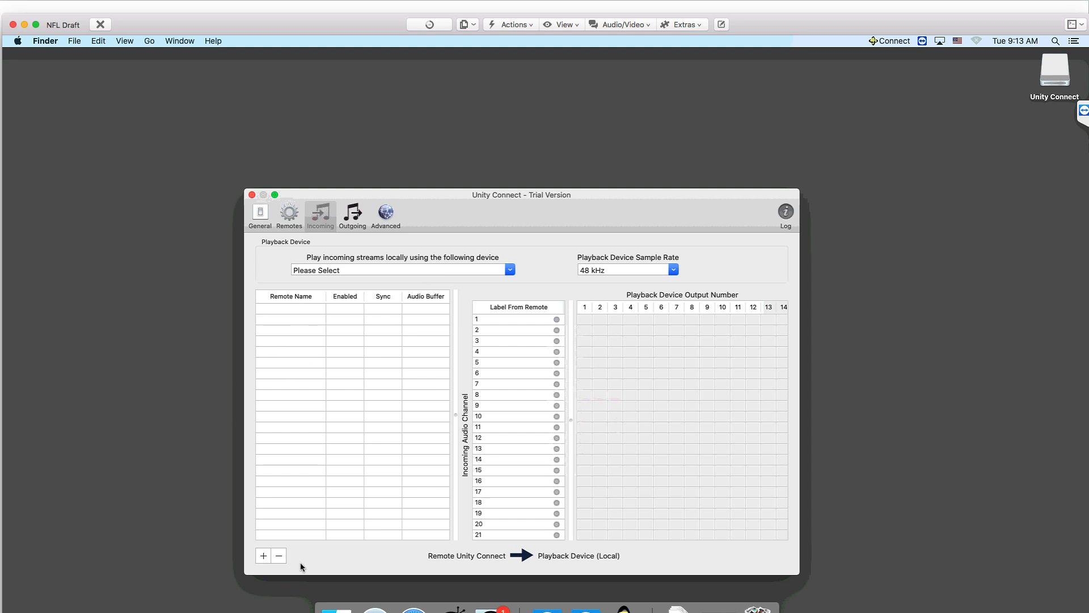
left_click(263, 556)
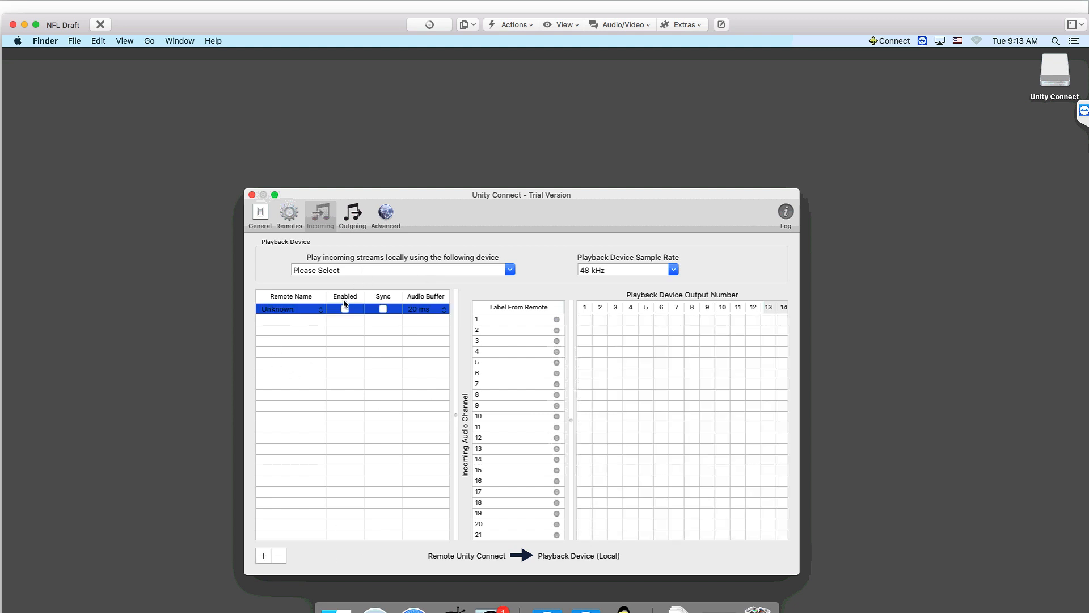
left_click(321, 309)
left_click(300, 326)
left_click(344, 308)
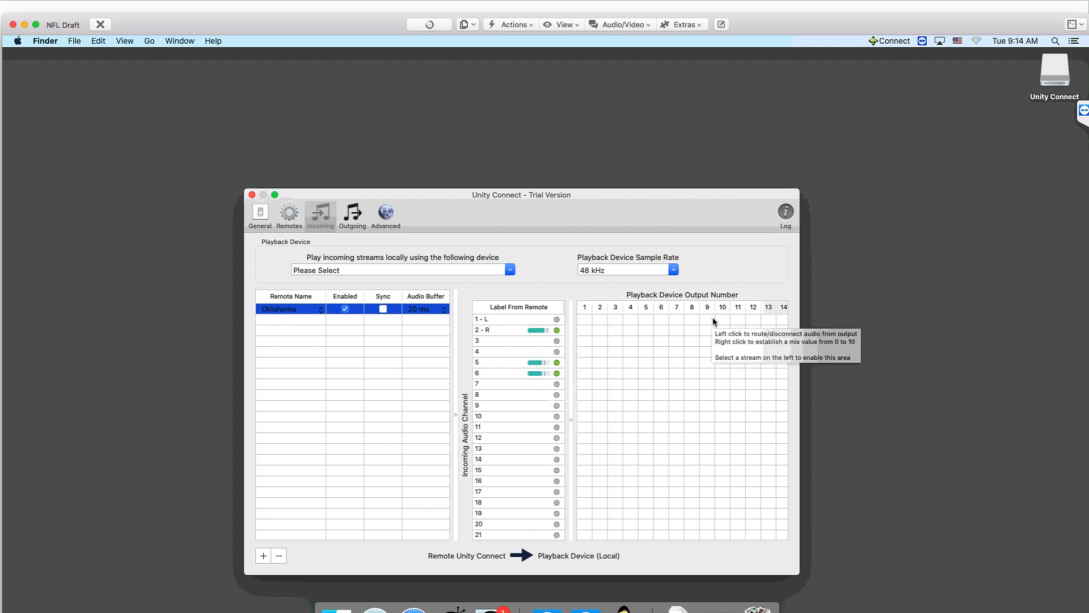
View the playback devices available for incoming streams on the New York City machine, keeping the current selection.
left_click(502, 271)
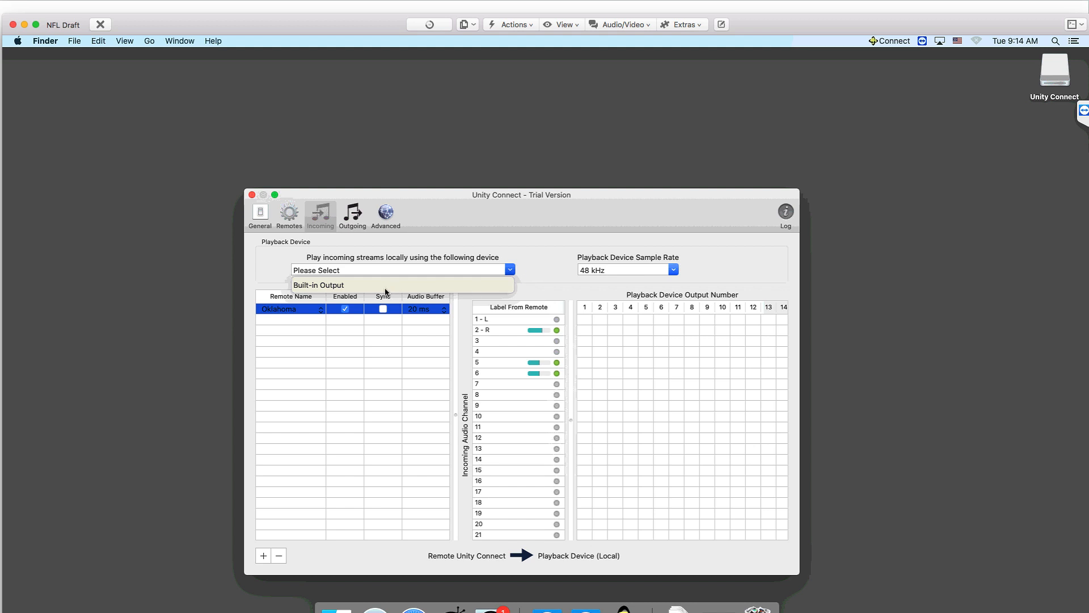
left_click(540, 265)
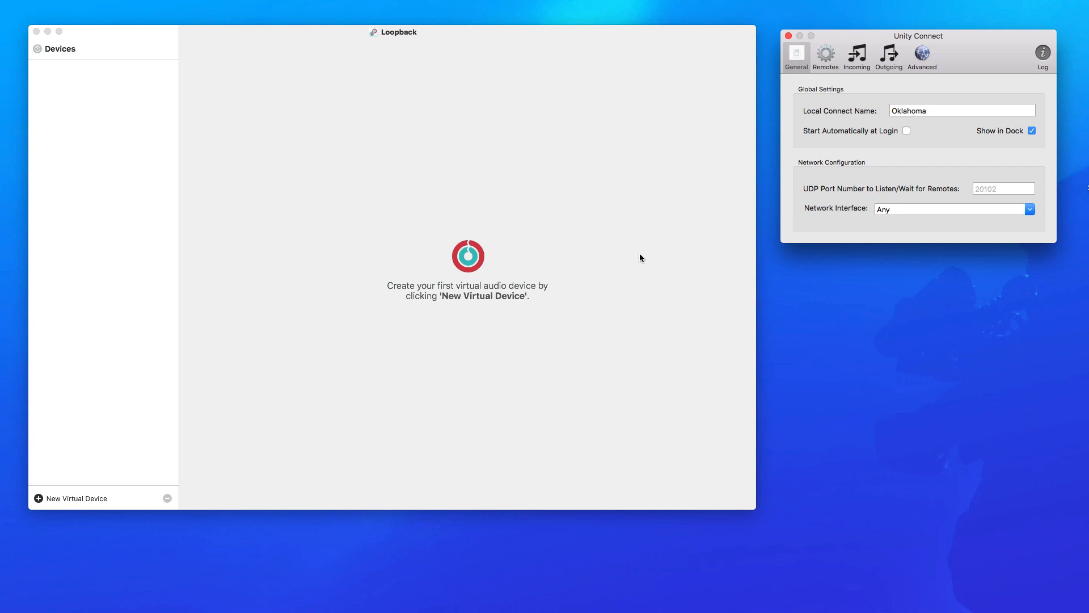
Show the Oklahoma machine's remotes list in Unity Connect and reposition its window over Loopback.
left_click(295, 237)
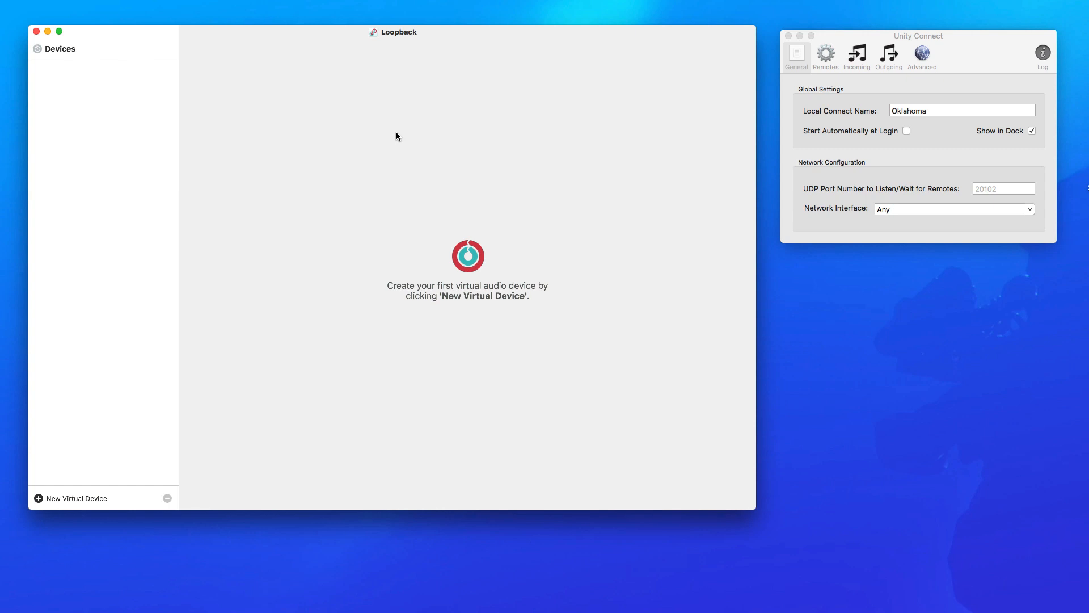
left_click(826, 53)
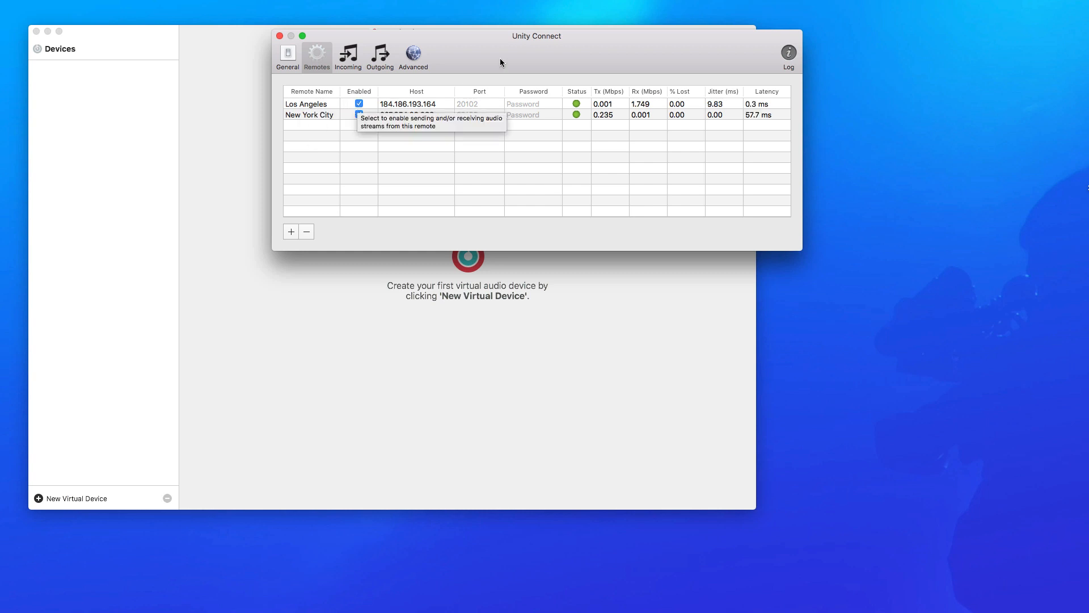
left_click_drag(501, 56, 698, 98)
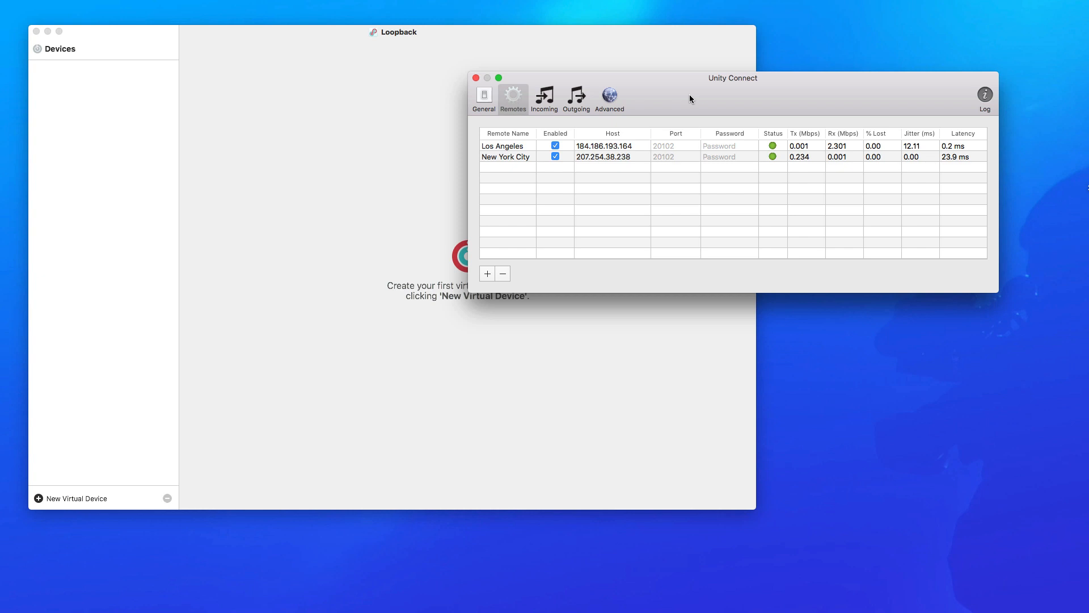
left_click_drag(690, 98, 593, 188)
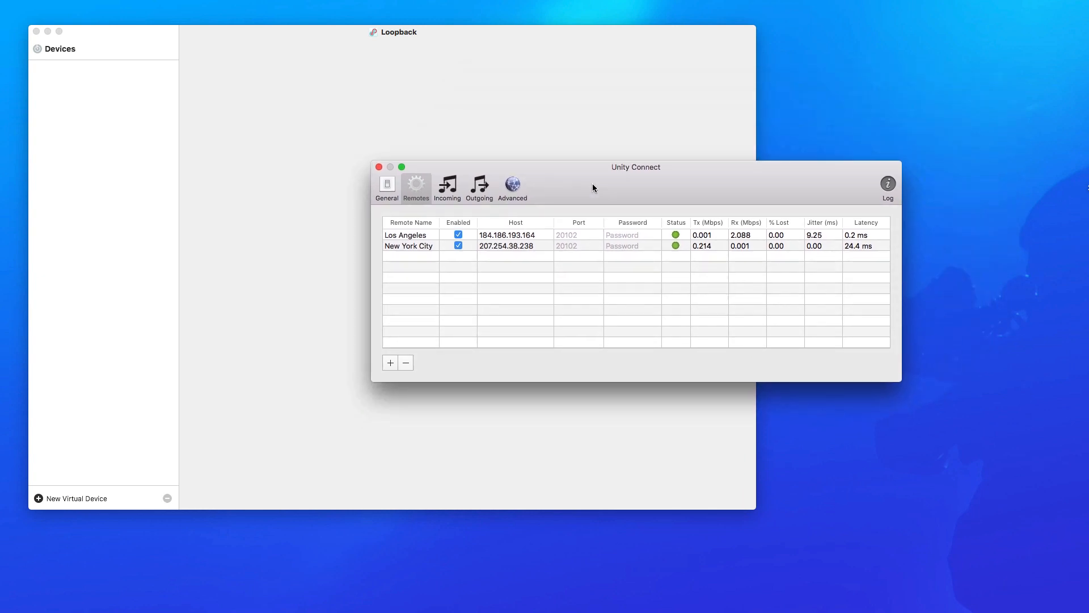
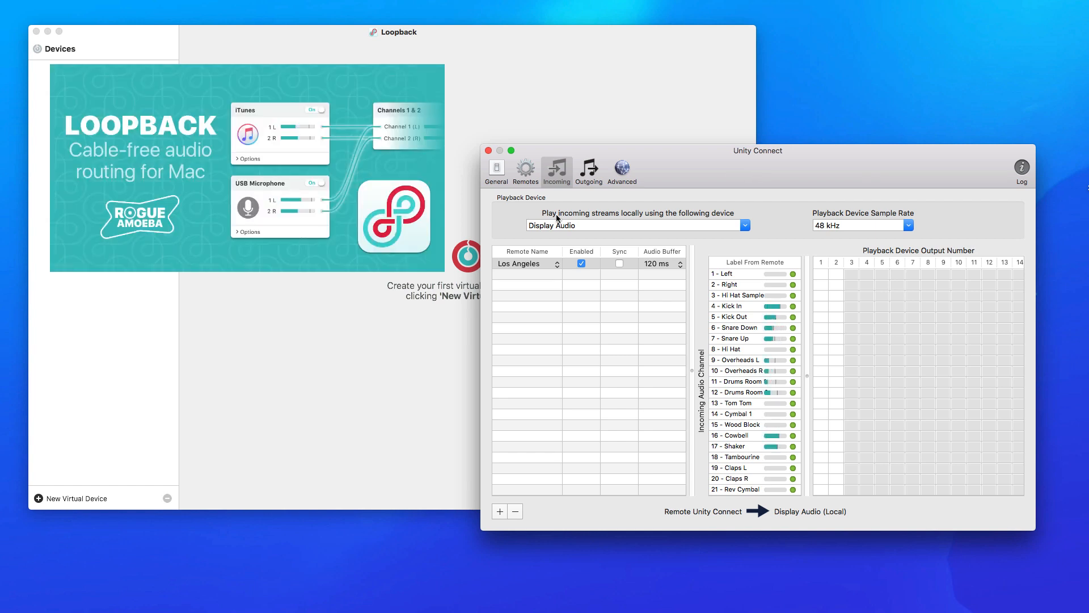
Switch to Loopback and create a new virtual audio device named "Connect to Unity".
left_click(340, 170)
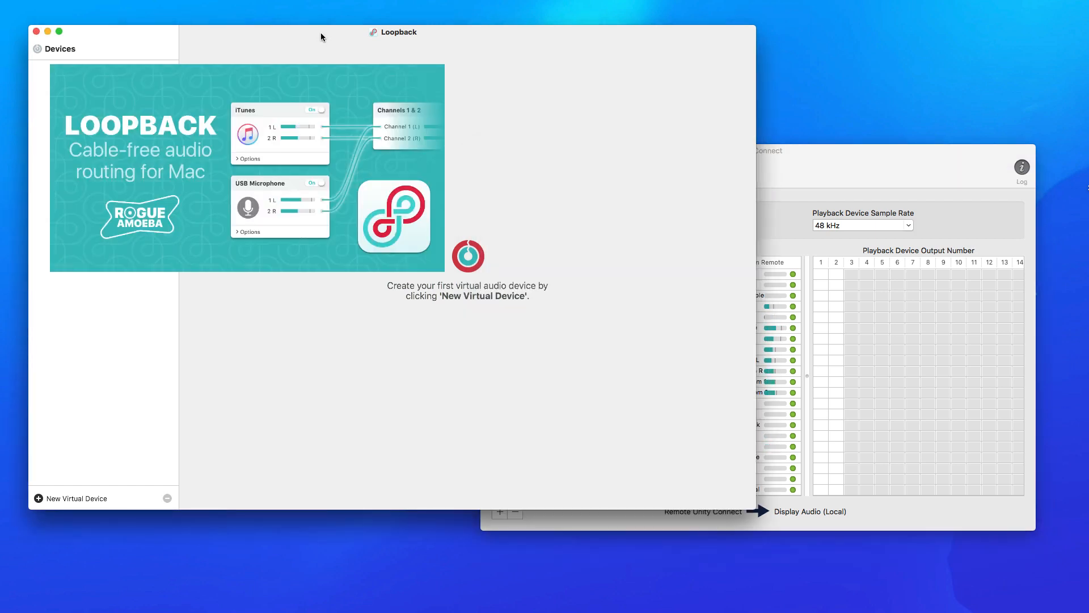
left_click(39, 499)
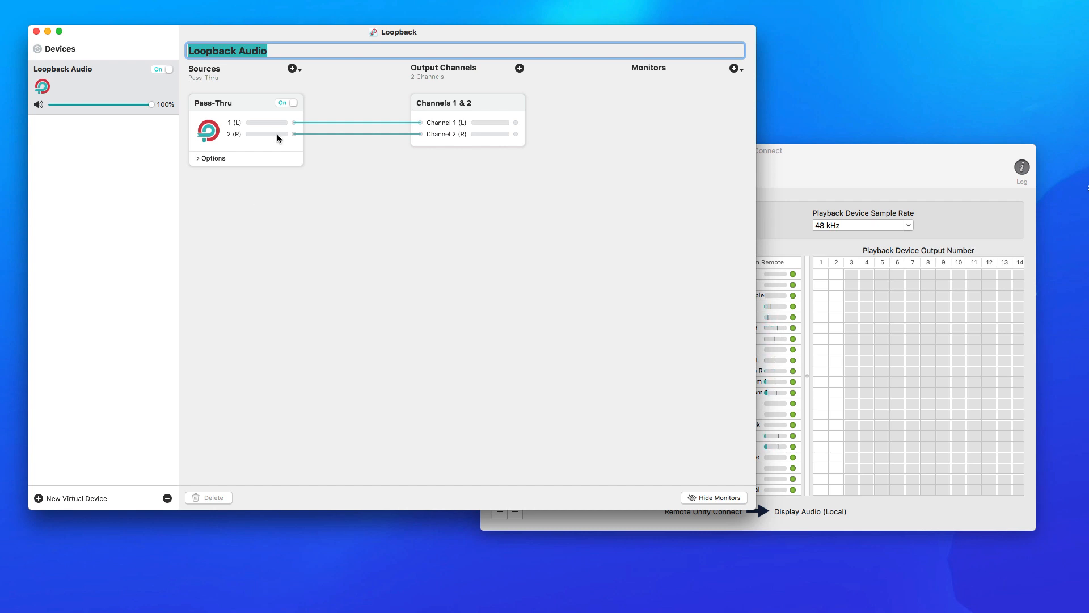
left_click(288, 50)
left_click_drag(288, 50, 170, 40)
type("Connect")
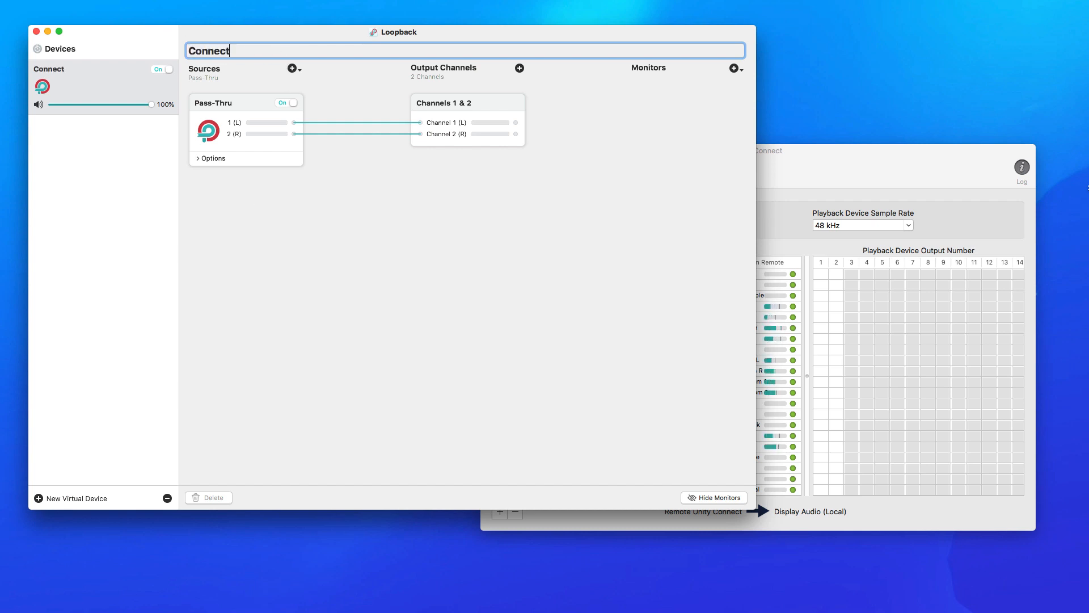
type(" to Unity")
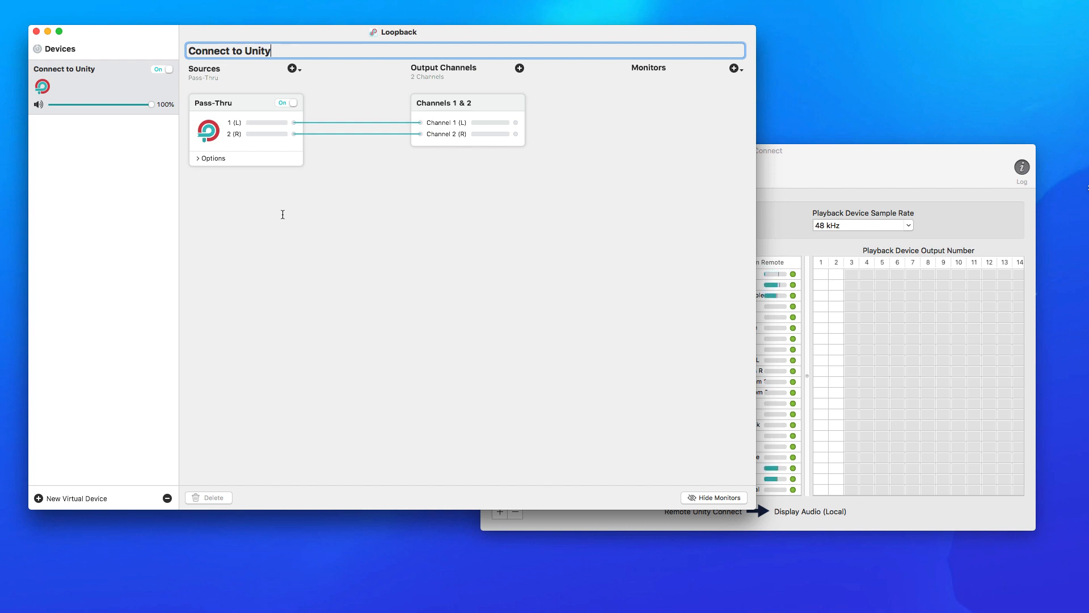
Review the applications and audio devices that can be added as sources to the "Connect to Unity" device, without adding any.
left_click_drag(824, 172, 741, 202)
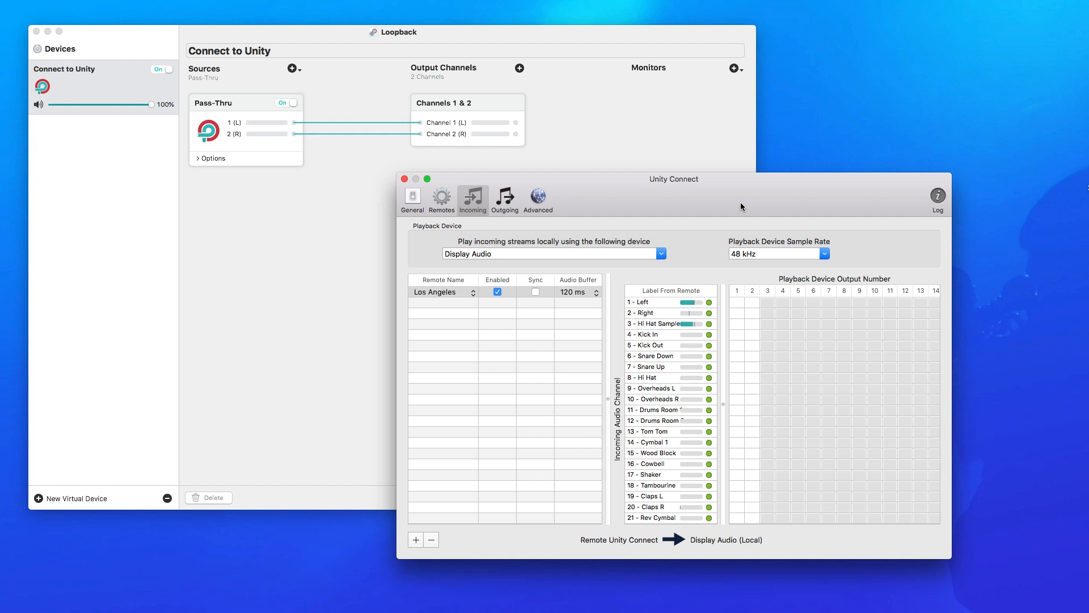
left_click(290, 223)
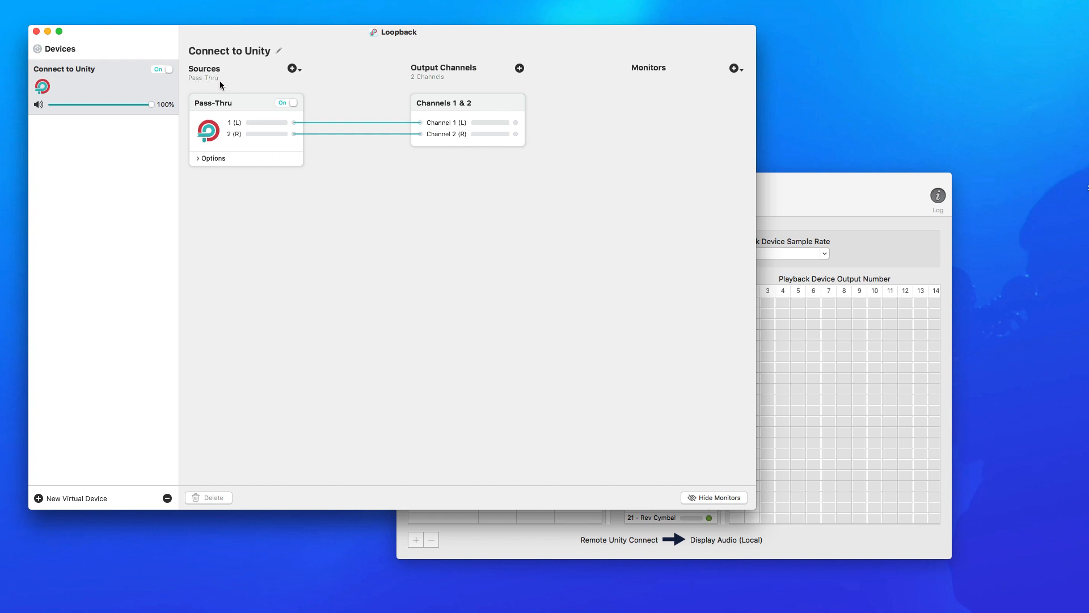
left_click(293, 69)
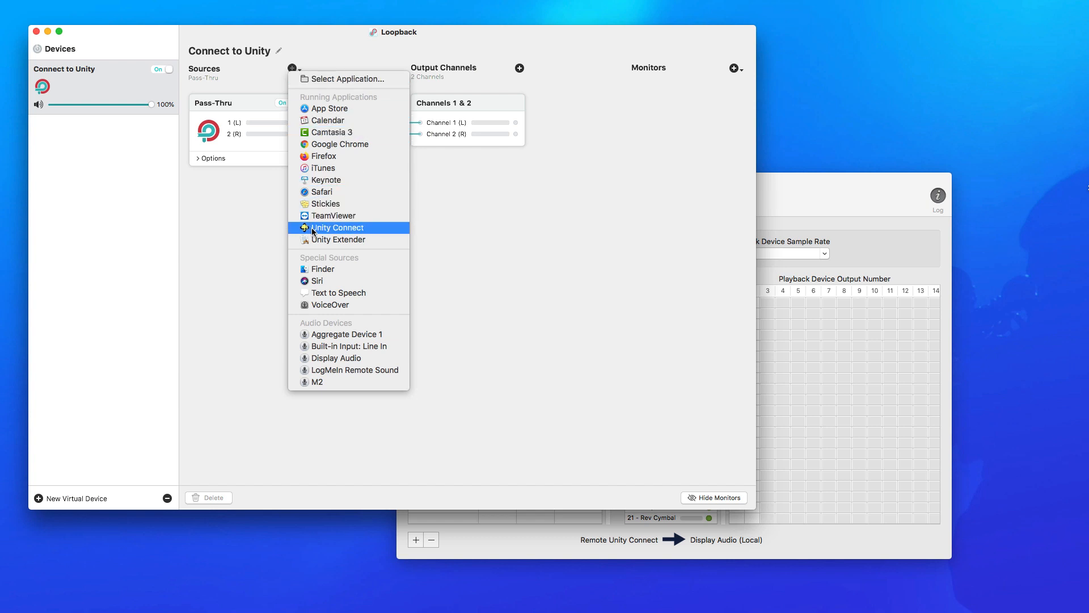
left_click(255, 212)
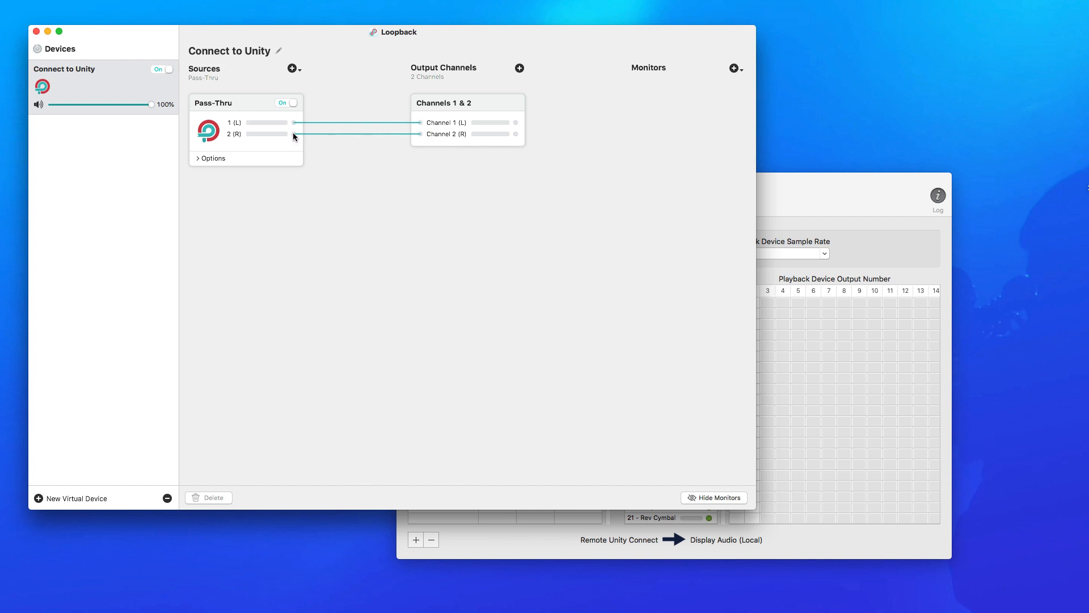
Add four more pairs of output channels to the "Connect to Unity" device, from Channels 3 & 4 through 9 & 10.
left_click_drag(404, 121, 316, 139)
left_click(503, 101)
left_click(519, 68)
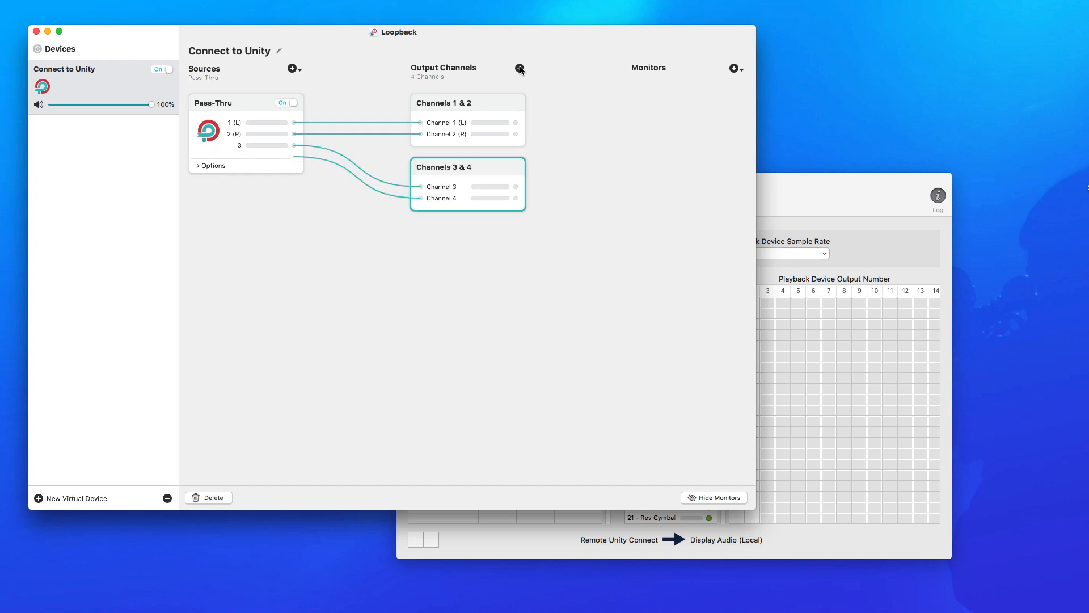
left_click(520, 68)
left_click(519, 68)
left_click(520, 68)
left_click(520, 68)
left_click(519, 68)
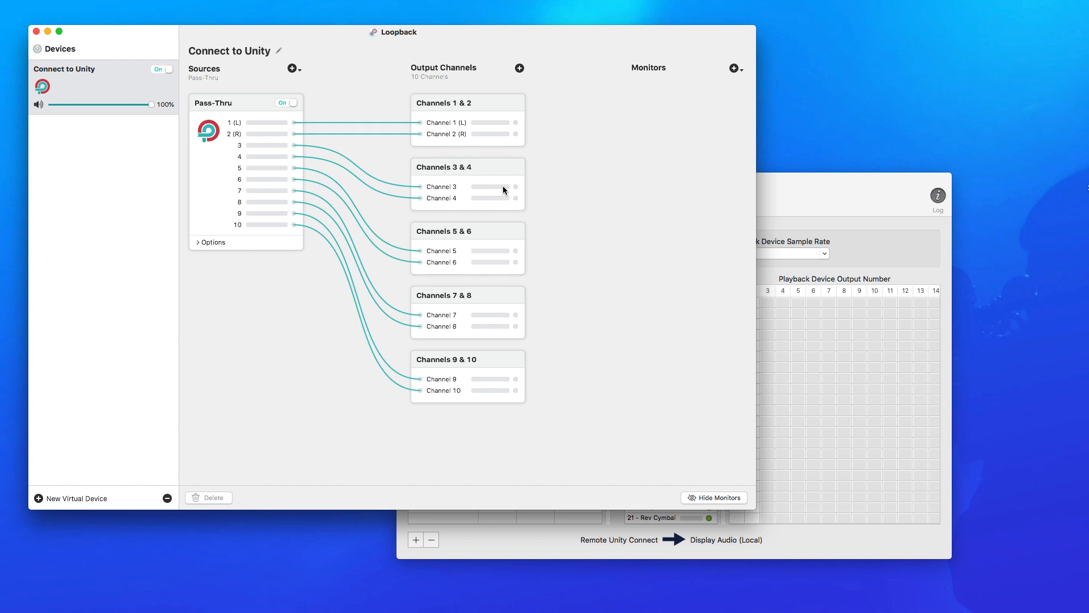
left_click(823, 192)
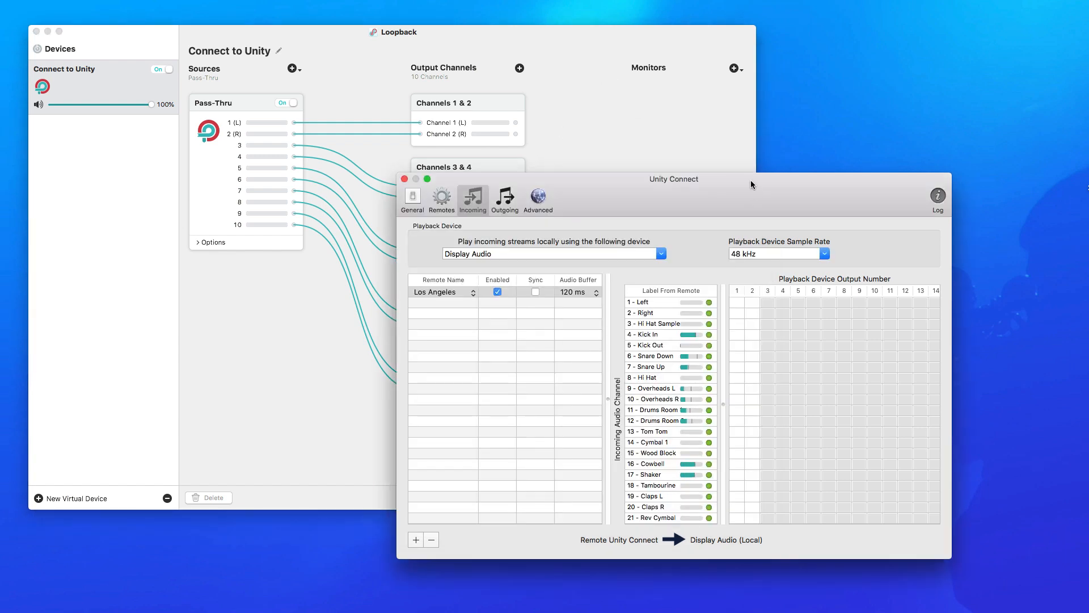
left_click_drag(751, 179, 531, 116)
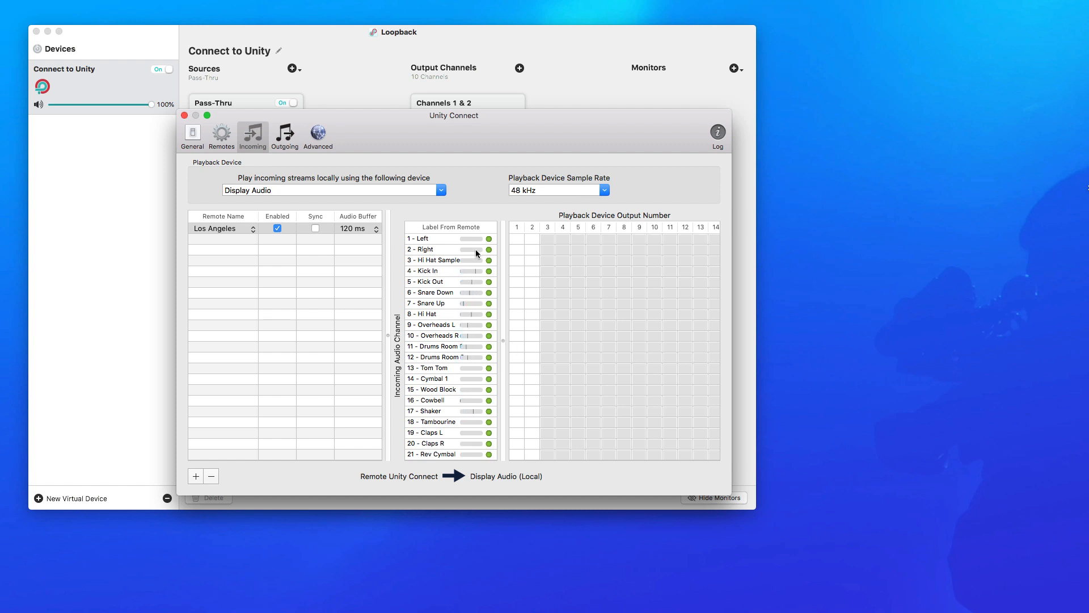
left_click(383, 79)
left_click_drag(383, 79, 479, 309)
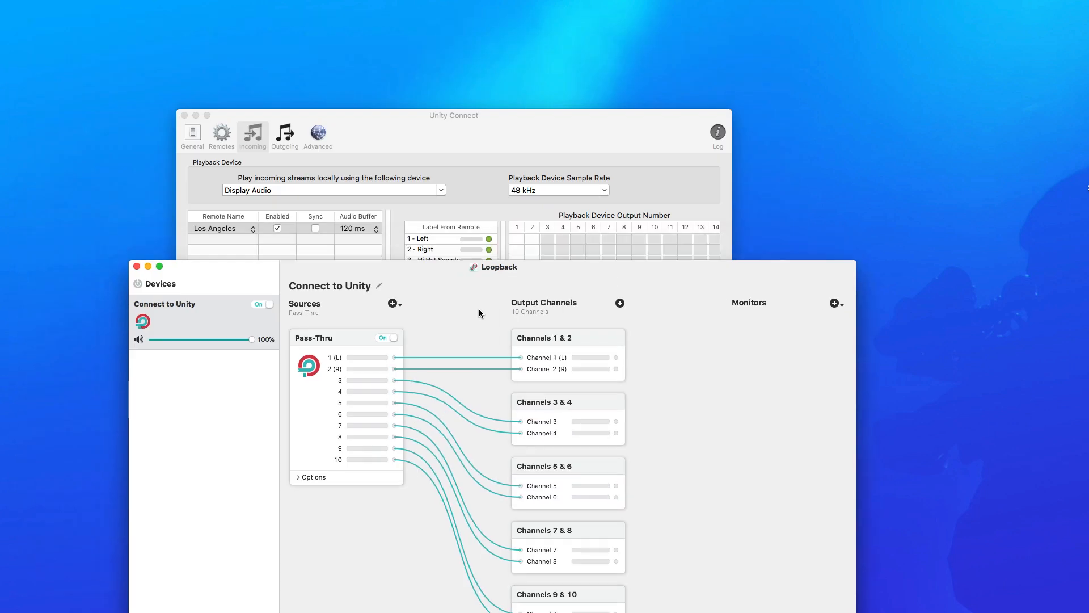
left_click(474, 146)
left_click_drag(563, 128, 840, 236)
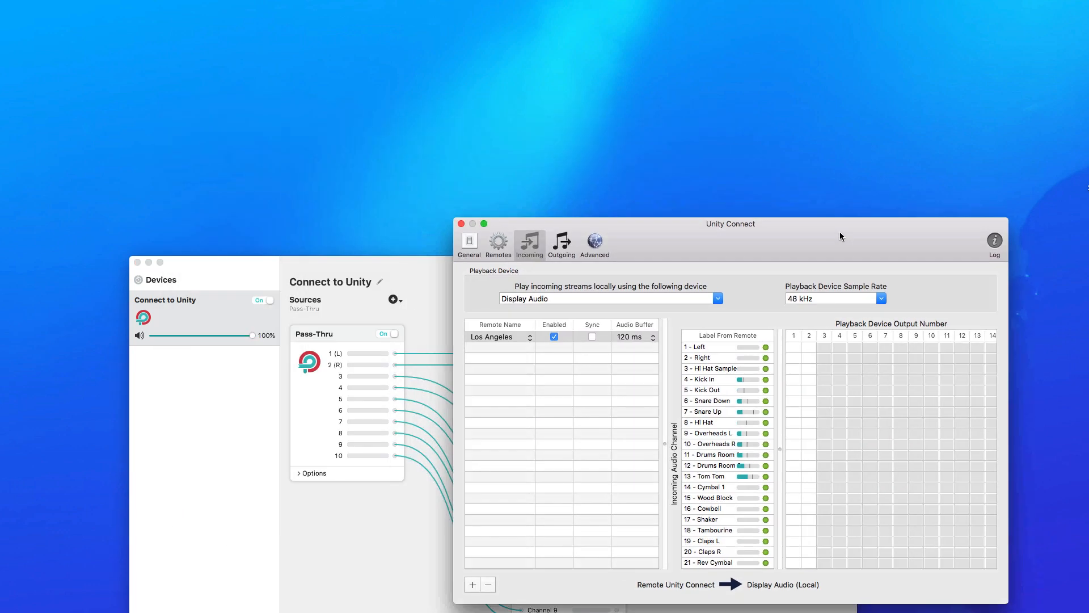
left_click(299, 261)
left_click_drag(298, 260, 192, 23)
left_click(797, 241)
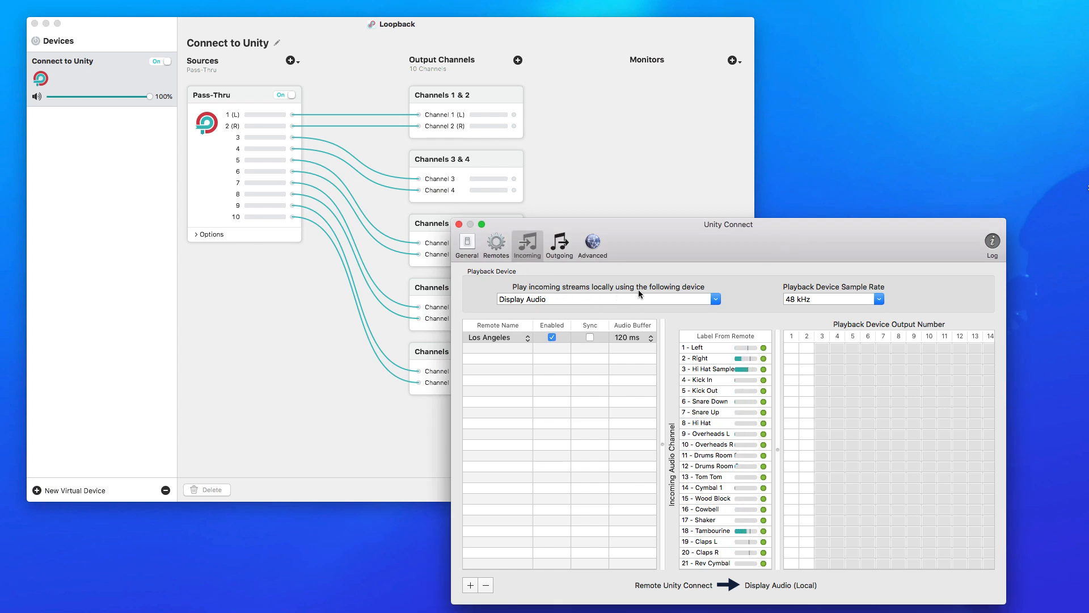
Look for the "Connect to Unity" device among Unity Connect's playback devices, keeping the current selection.
left_click(715, 298)
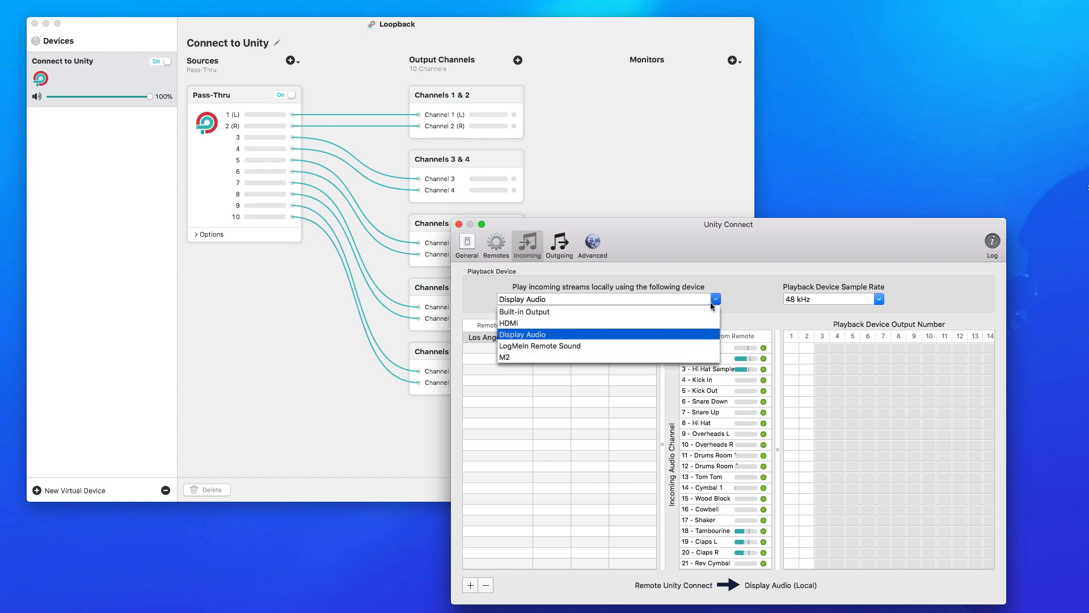
scroll(613, 345, "down", 2)
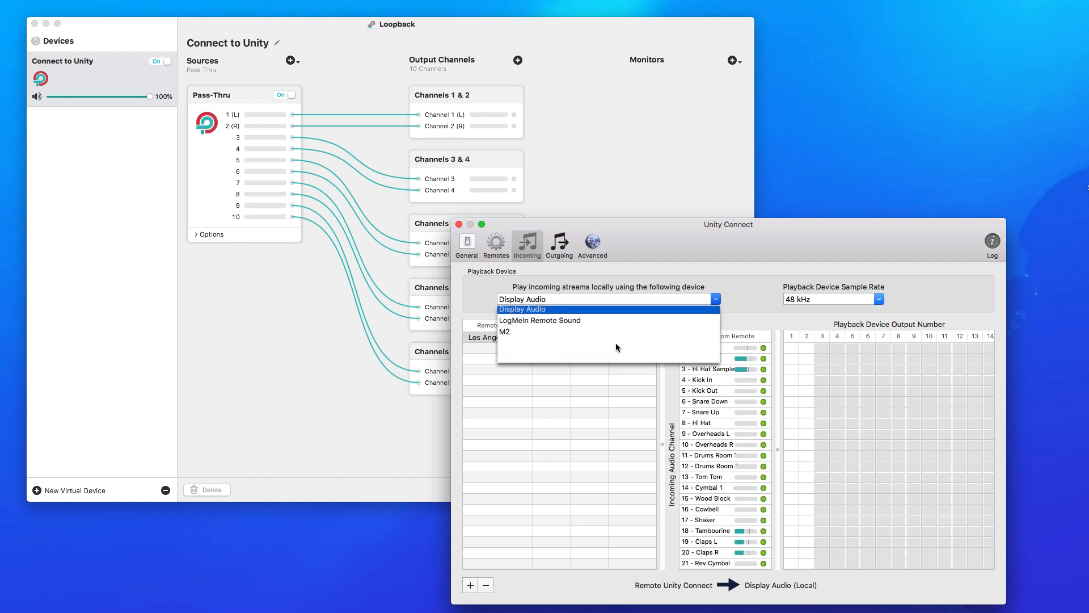
left_click(509, 236)
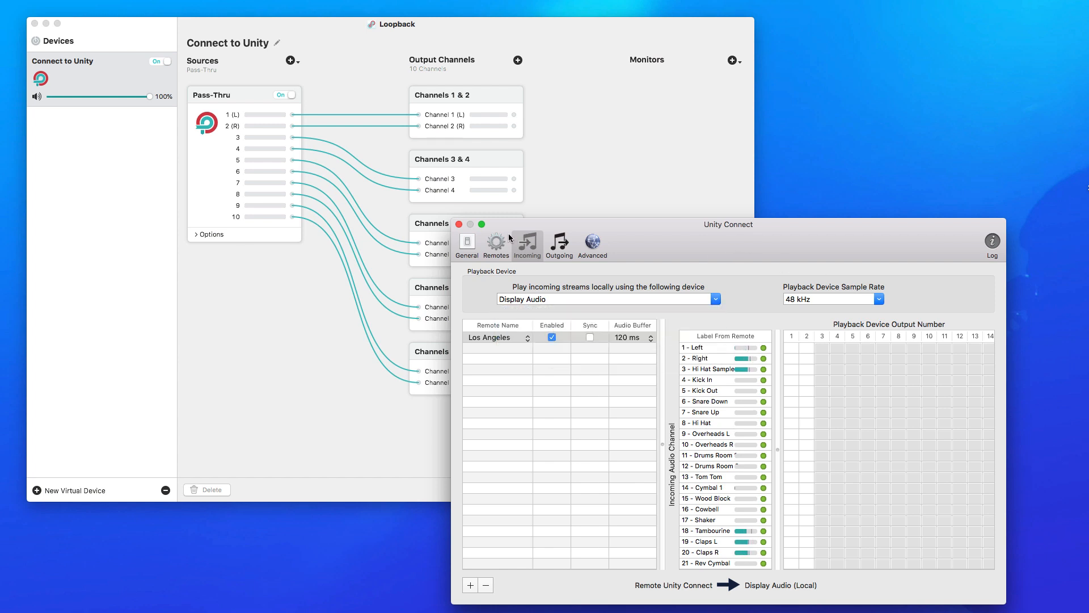
Quit Unity Connect completely and relaunch it.
left_click(458, 224)
left_click(1037, 0)
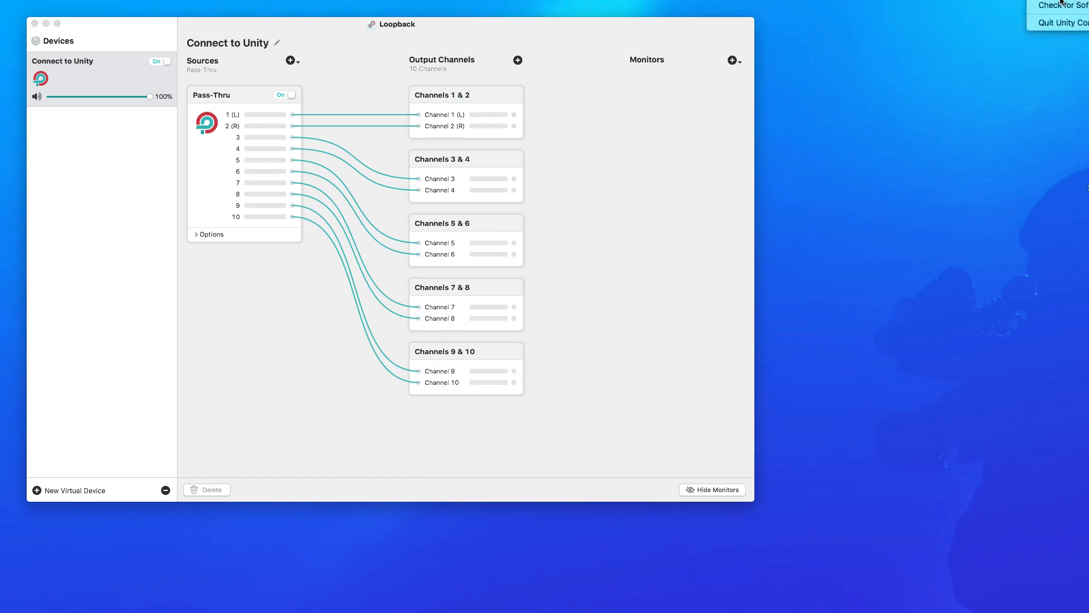
left_click(1059, 21)
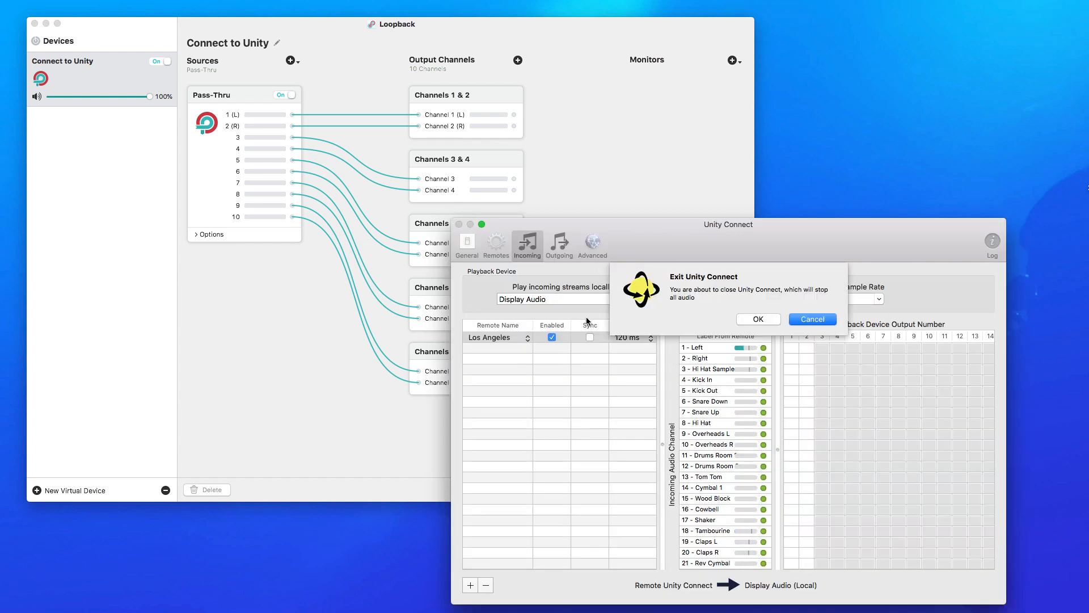
left_click(760, 321)
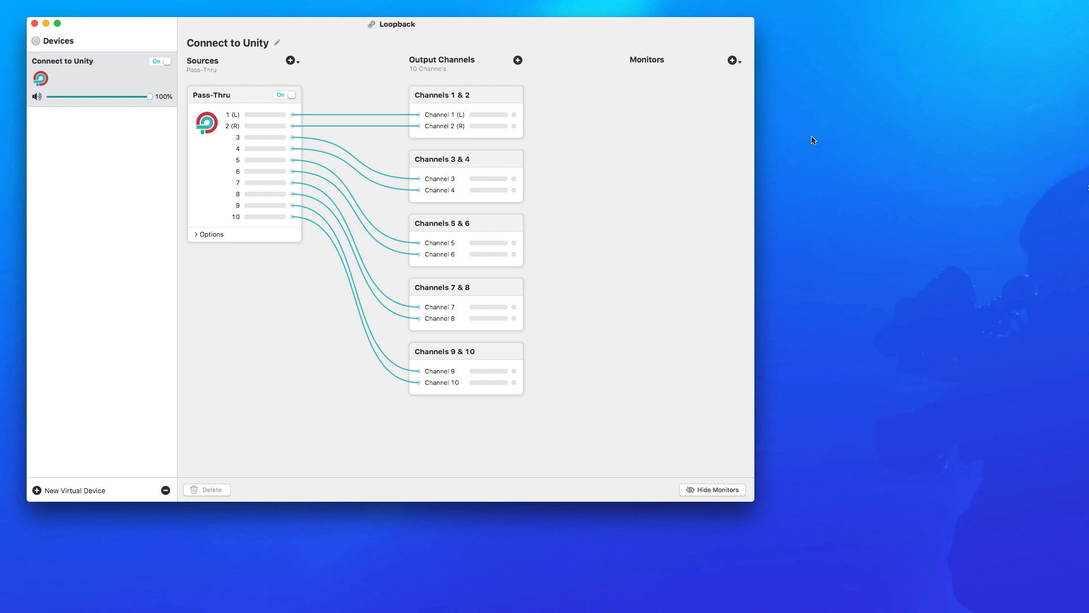
key("super+space")
type("unity")
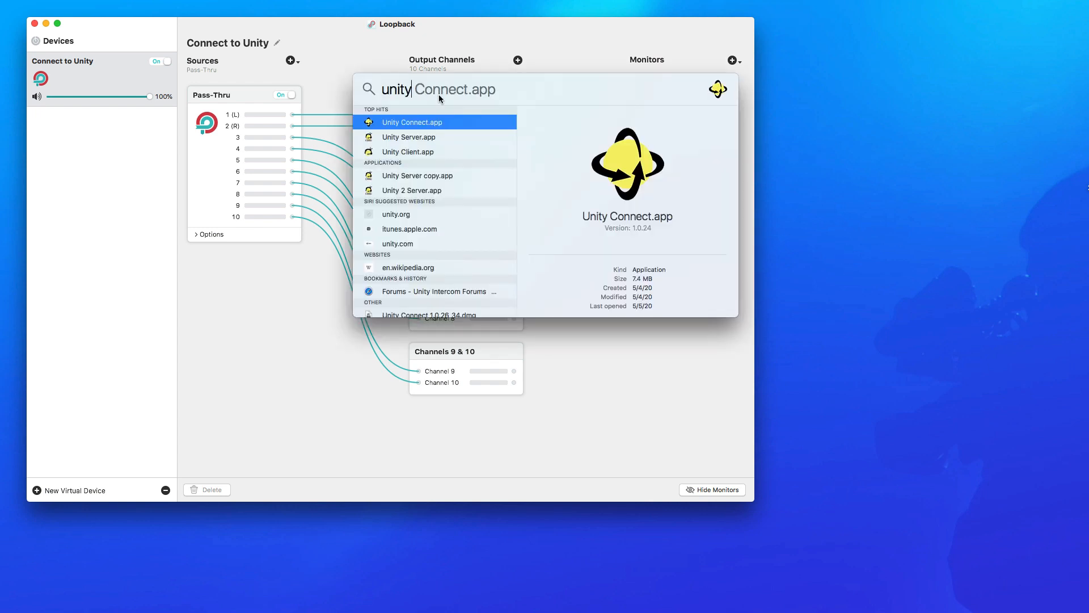
left_click(416, 122)
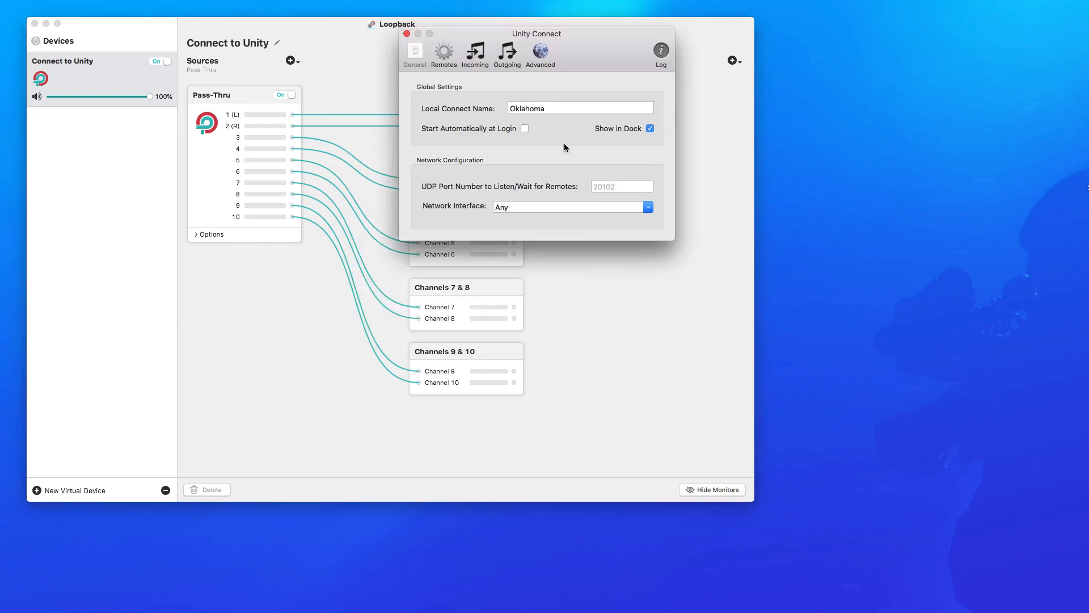
Set Unity Connect to play incoming streams through the "Connect to Unity" device, and move its window clear of Loopback's output channels.
left_click_drag(587, 57, 586, 146)
left_click(485, 144)
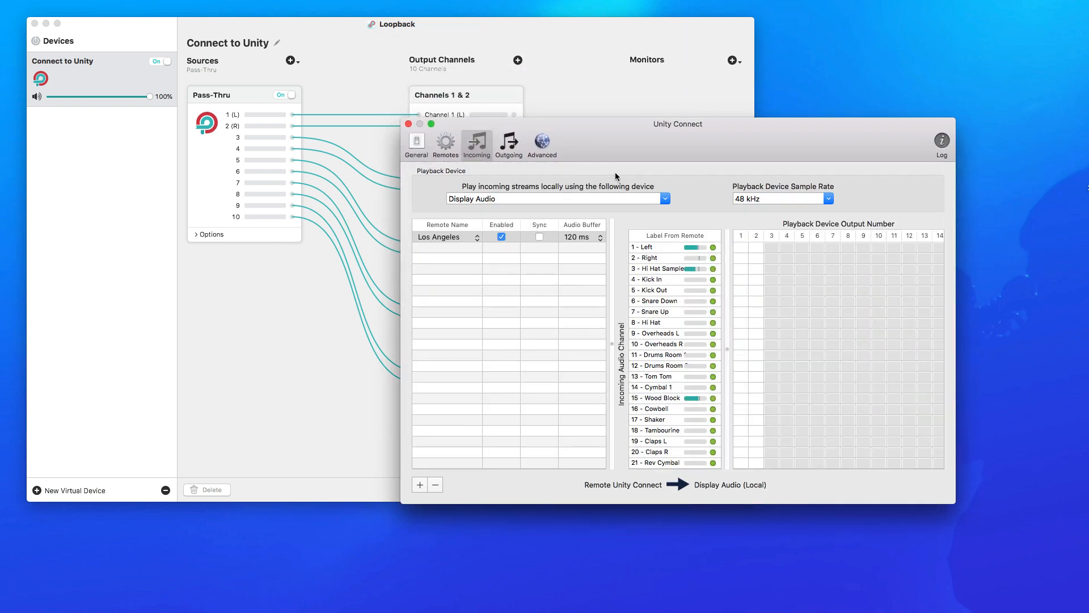
left_click(665, 199)
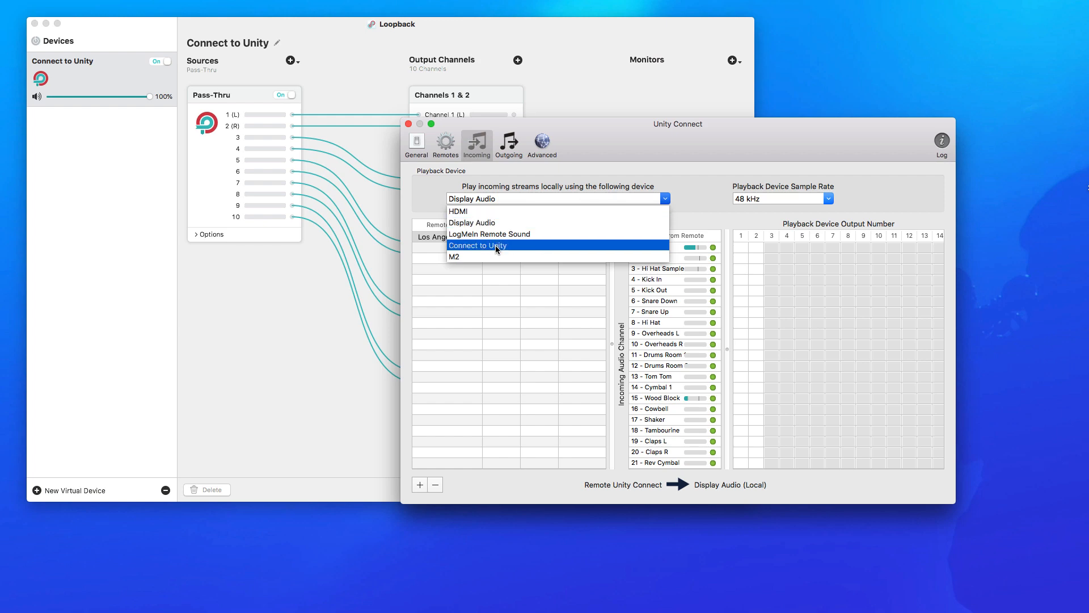
left_click(497, 248)
left_click_drag(660, 152, 806, 107)
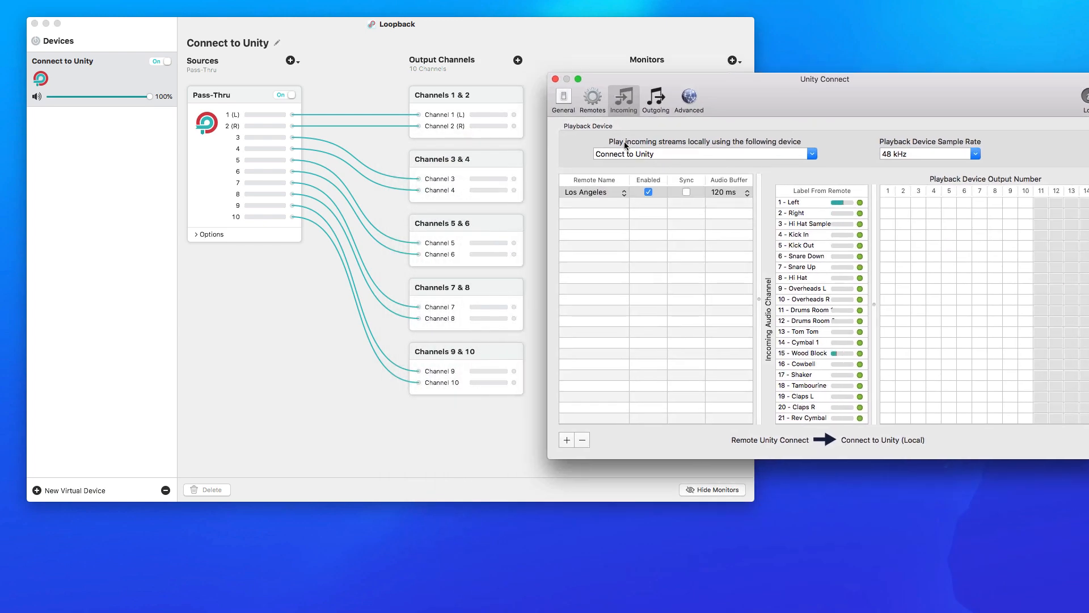
Route the Los Angeles incoming channels 1 through 8 one-to-one to playback device outputs 1 through 8.
left_click(592, 99)
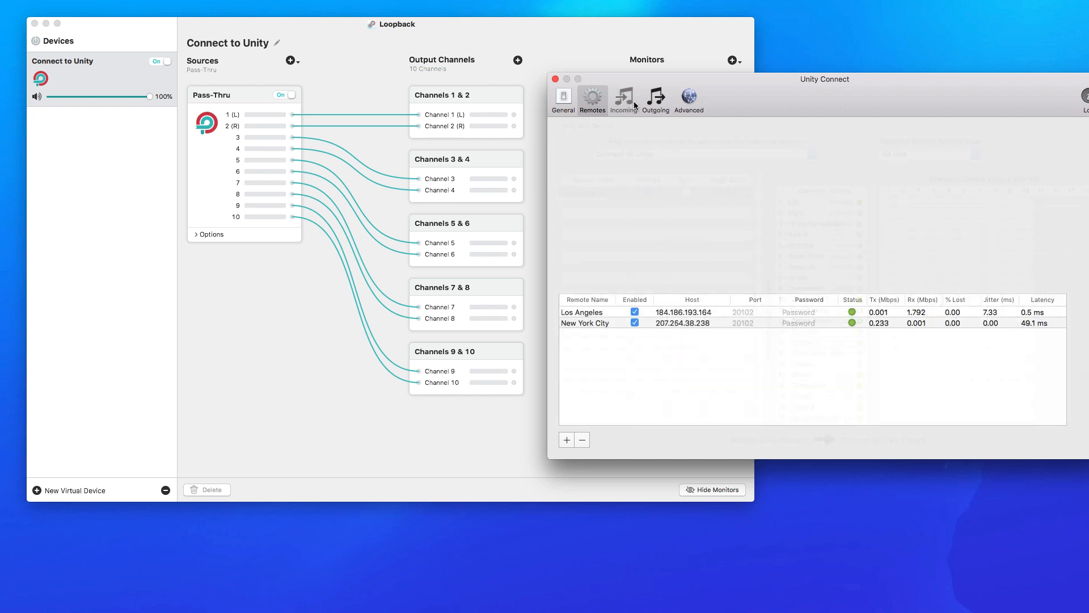
left_click(624, 98)
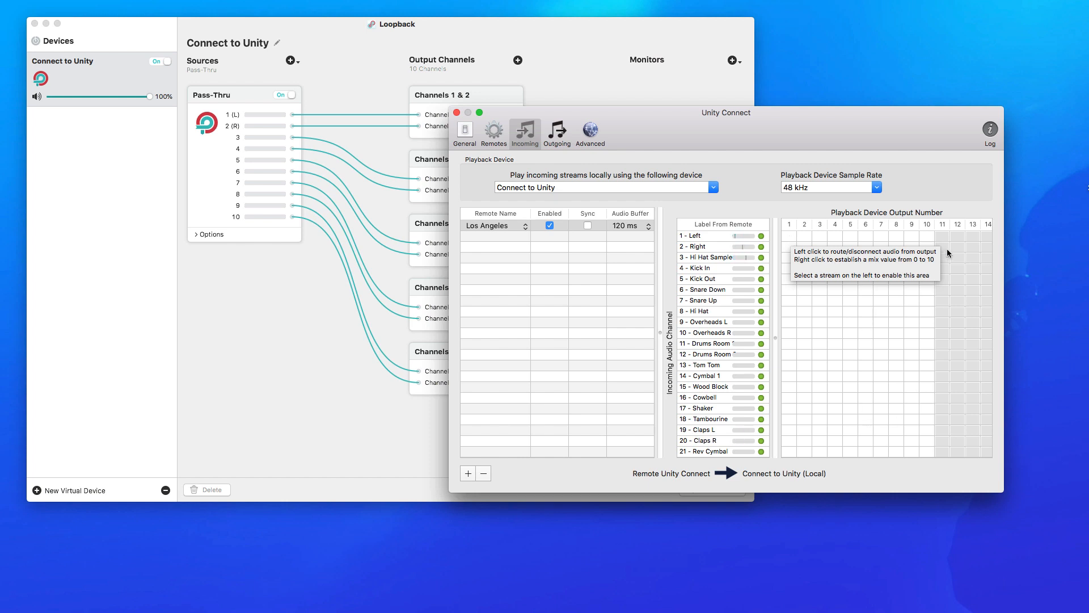
left_click_drag(679, 132, 833, 118)
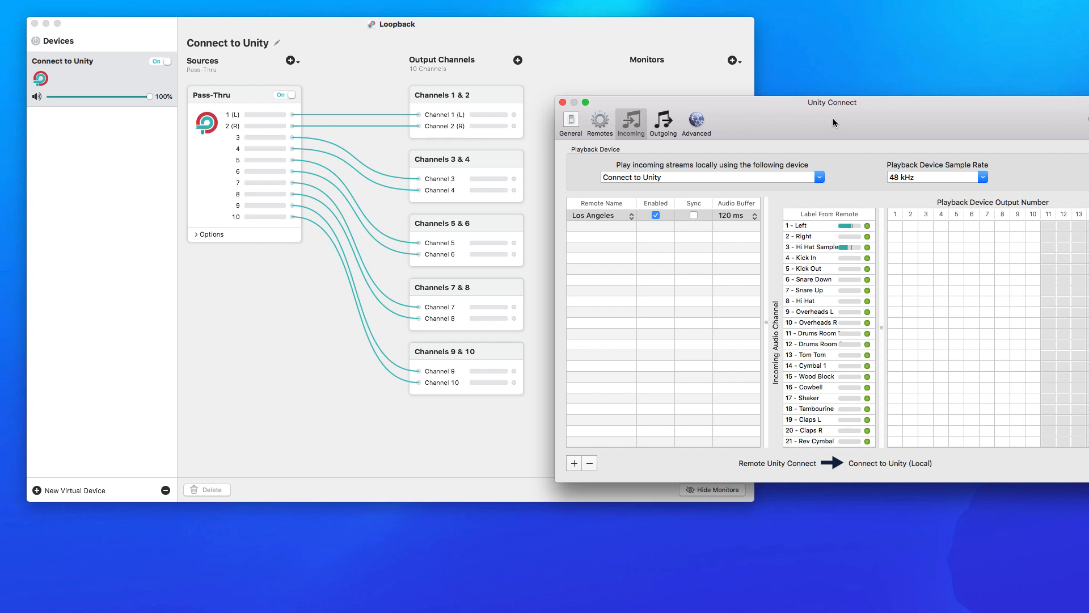
left_click_drag(832, 118, 815, 119)
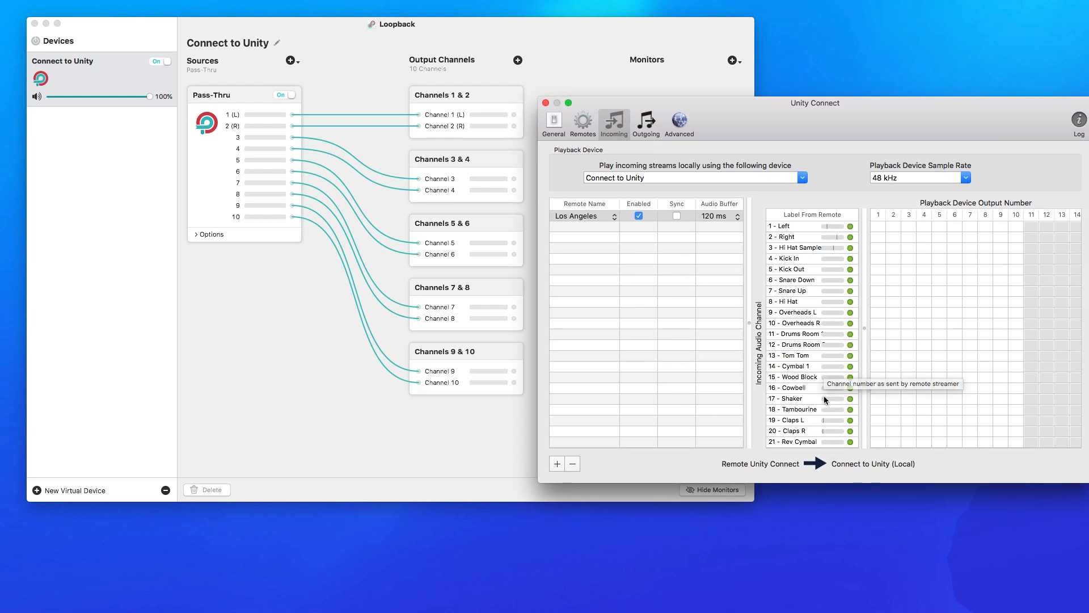
left_click_drag(783, 117, 751, 97)
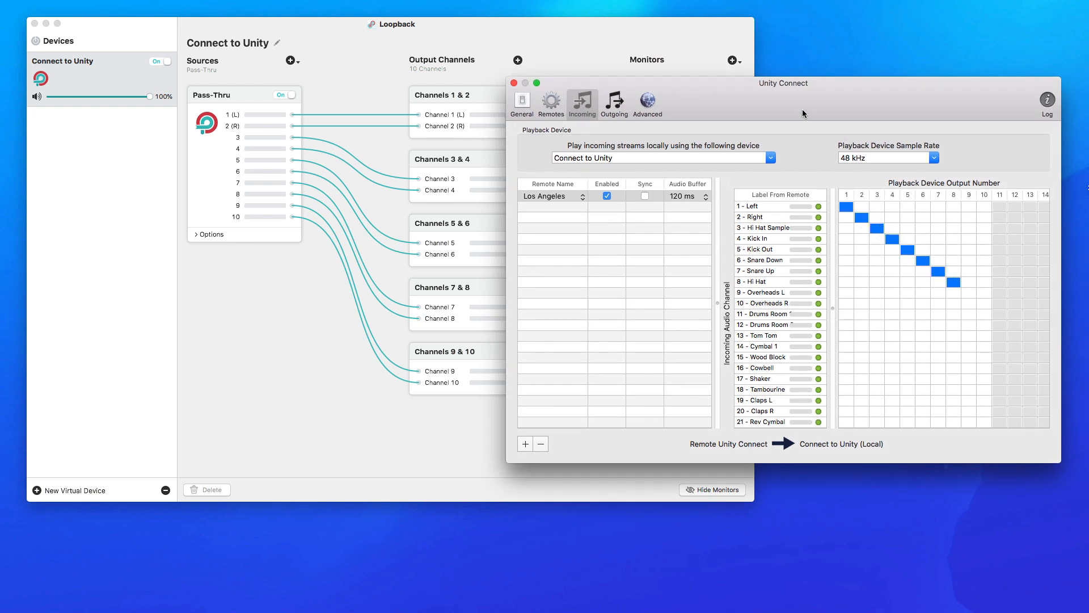
Reposition the Unity Connect window to compare the incoming channel levels with Loopback's Pass-Thru and output channel meters.
left_click_drag(802, 111, 879, 143)
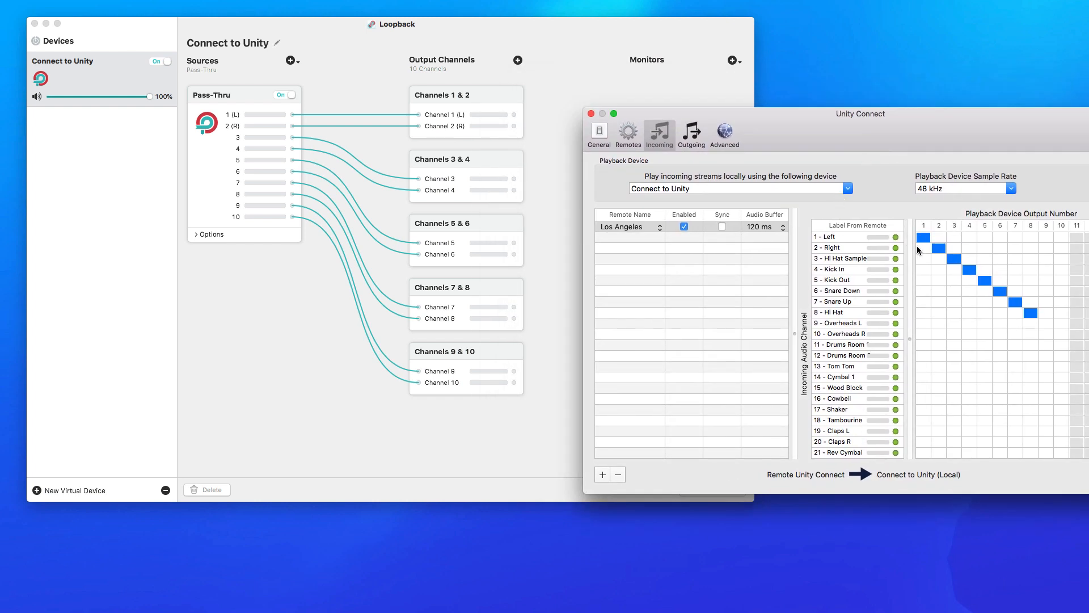
left_click_drag(857, 131, 842, 108)
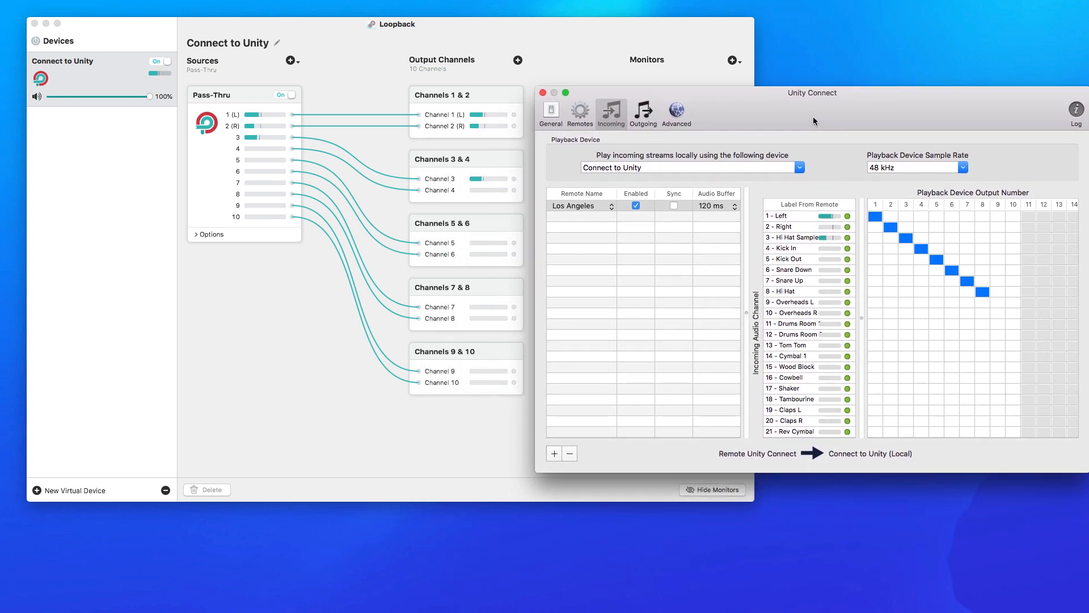
left_click_drag(812, 117, 819, 94)
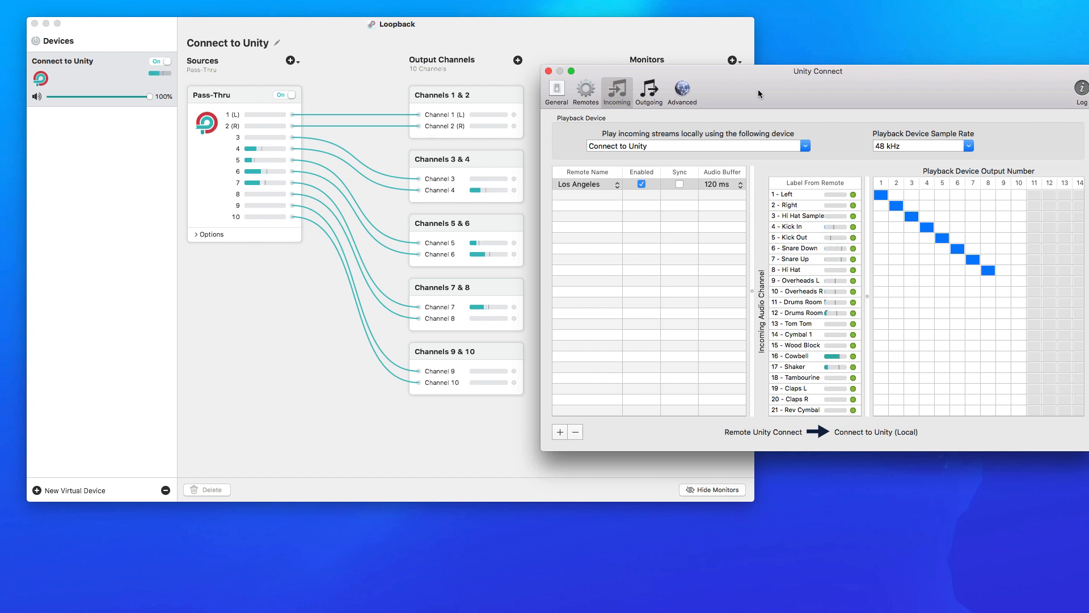
left_click_drag(779, 90, 757, 81)
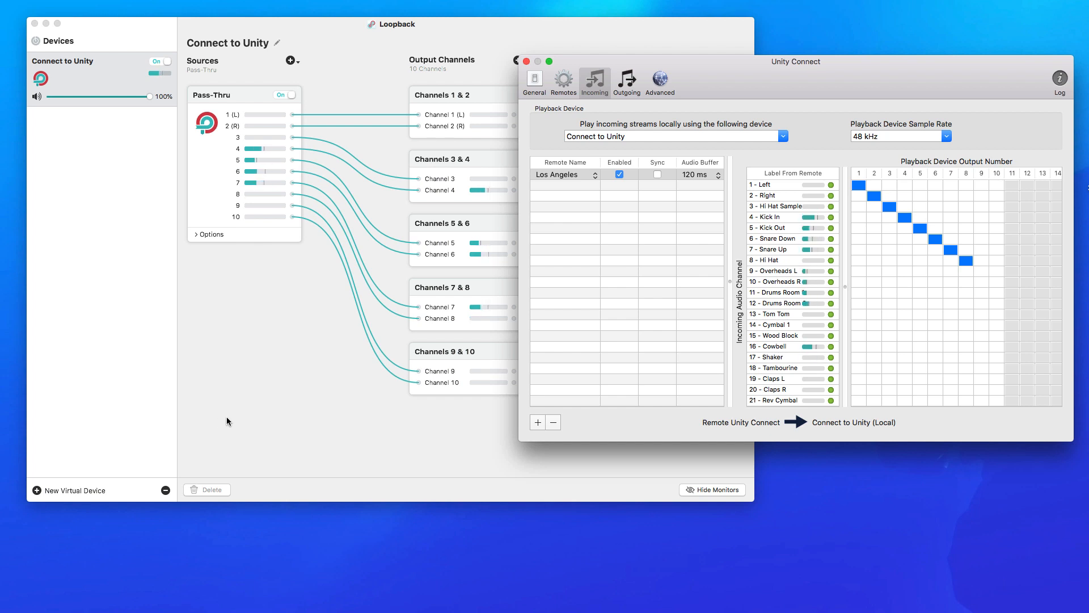
mouse_move(725, 84)
left_mouse_down()
mouse_move(751, 97)
mouse_move(739, 91)
left_mouse_up()
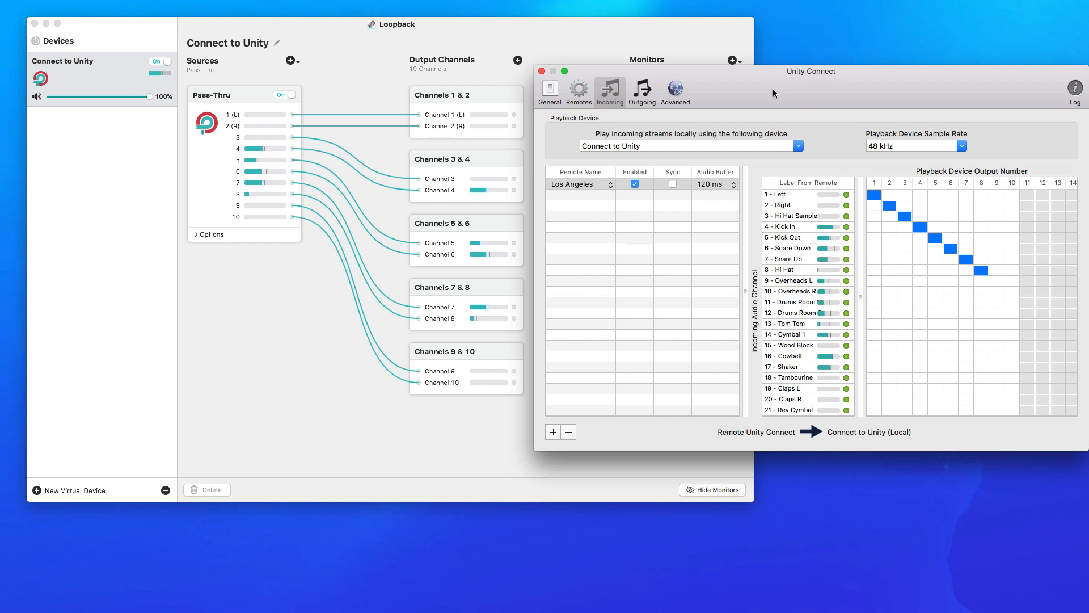
left_click_drag(773, 88, 748, 200)
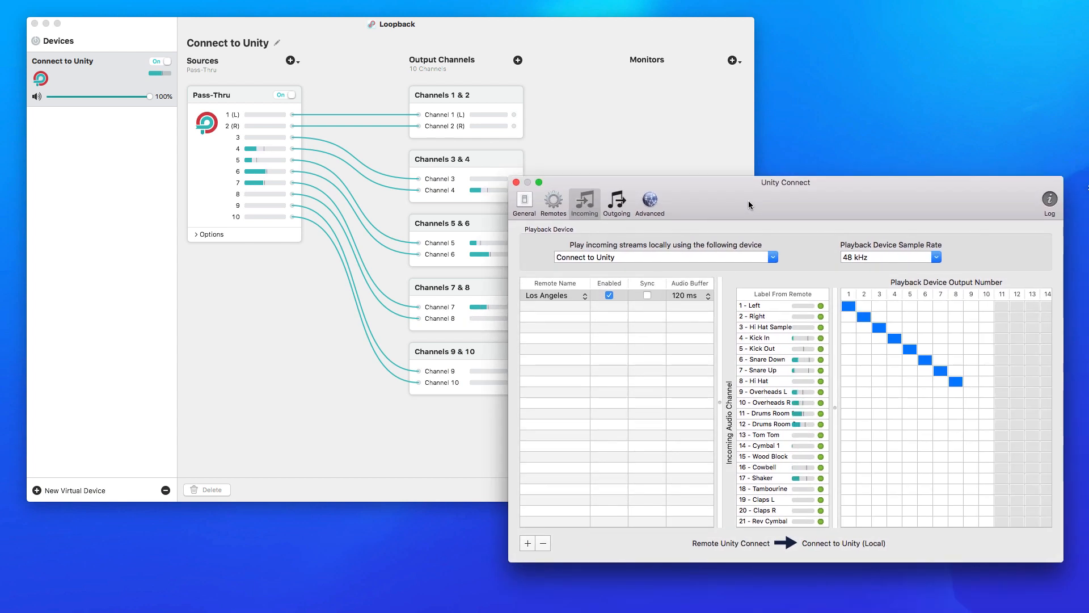
Launch Unity Server and set its external input device to "Connect to Unity".
key("super+space")
type("unity S")
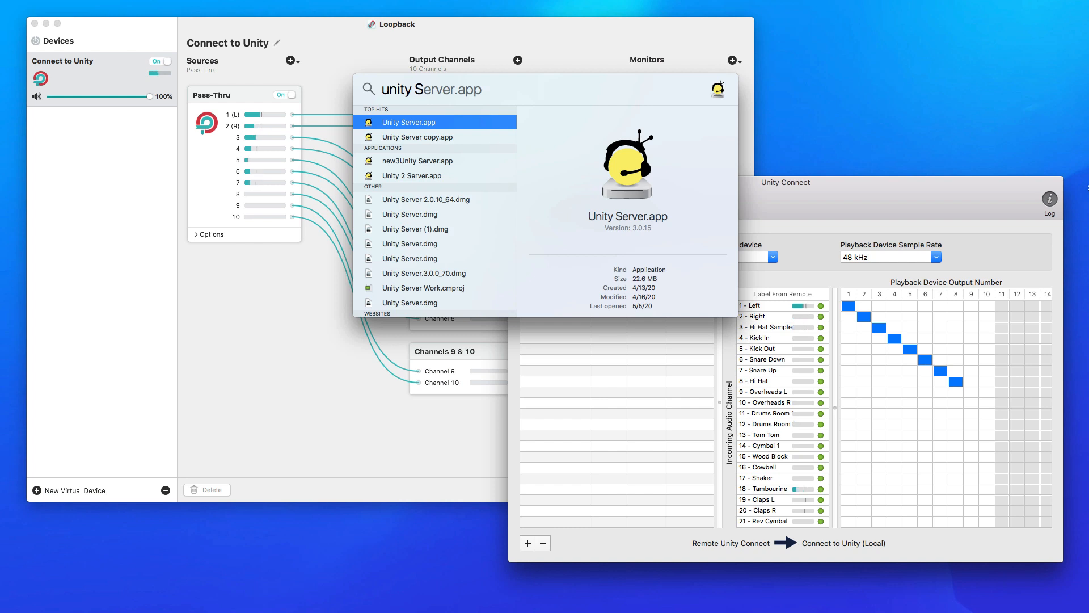
key("Return")
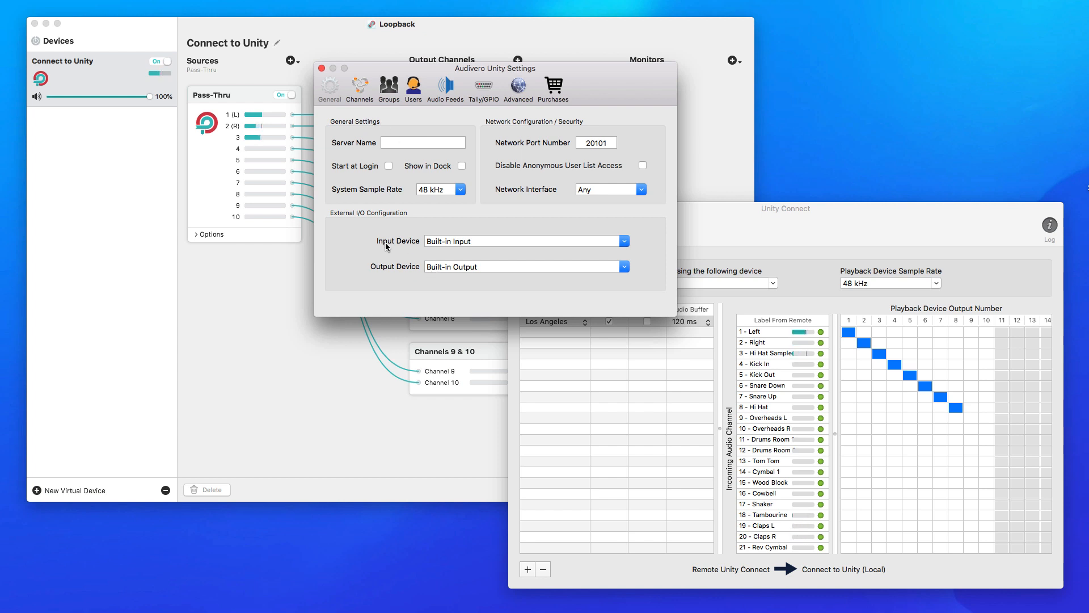
left_click_drag(642, 84, 791, 62)
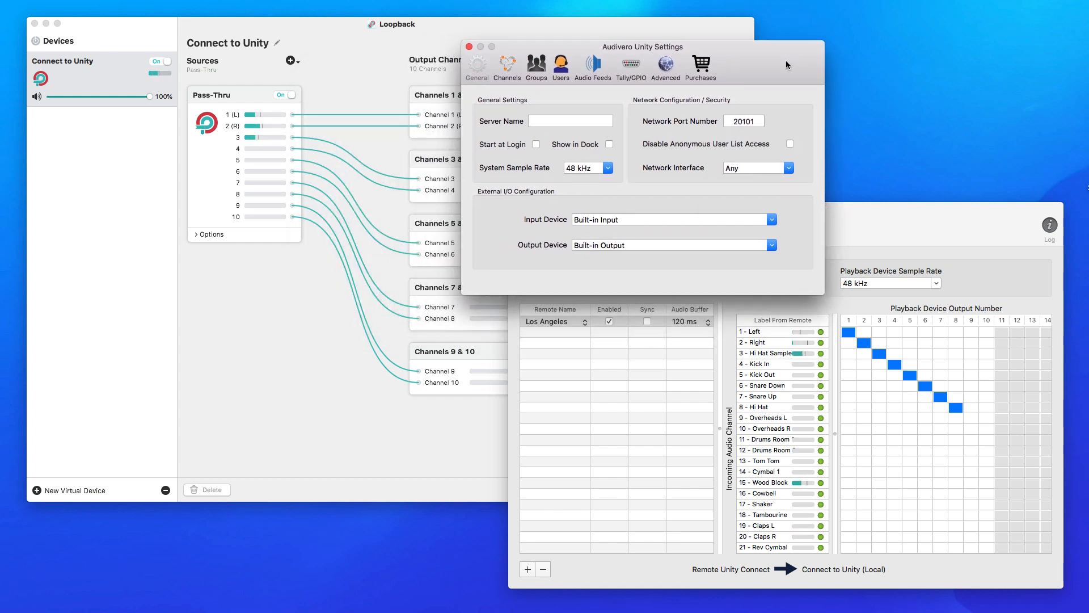
left_click(771, 221)
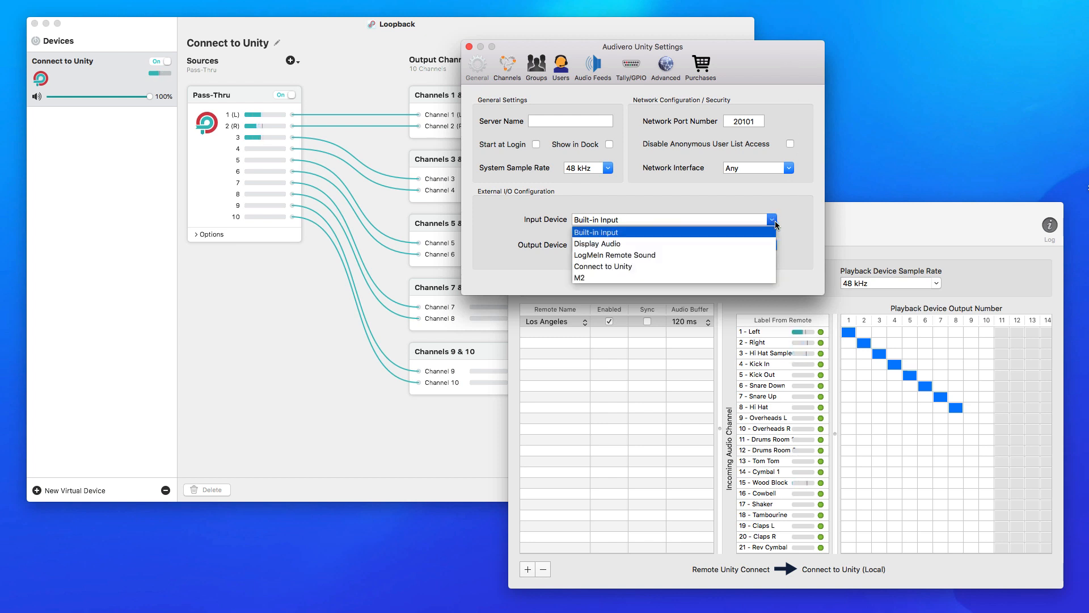
left_click(638, 271)
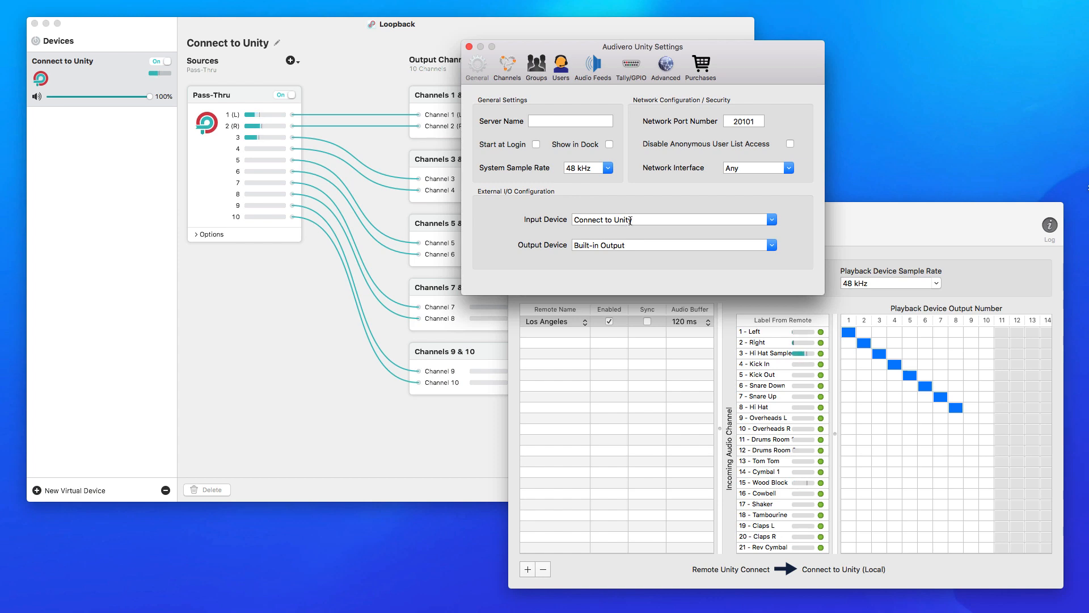
left_click(509, 65)
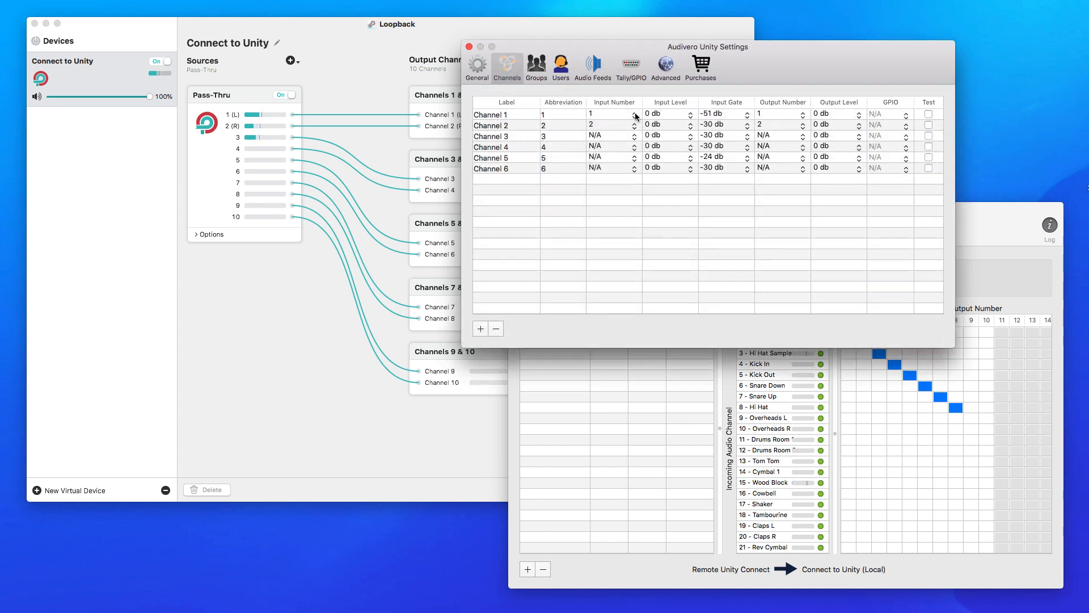
left_click_drag(800, 67, 874, 112)
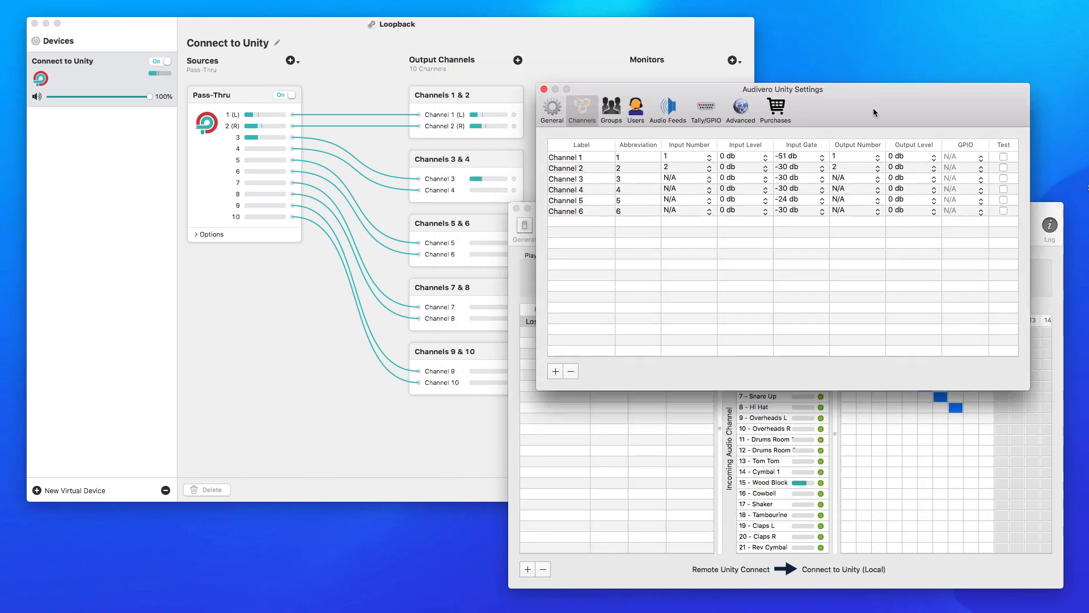
left_click(709, 158)
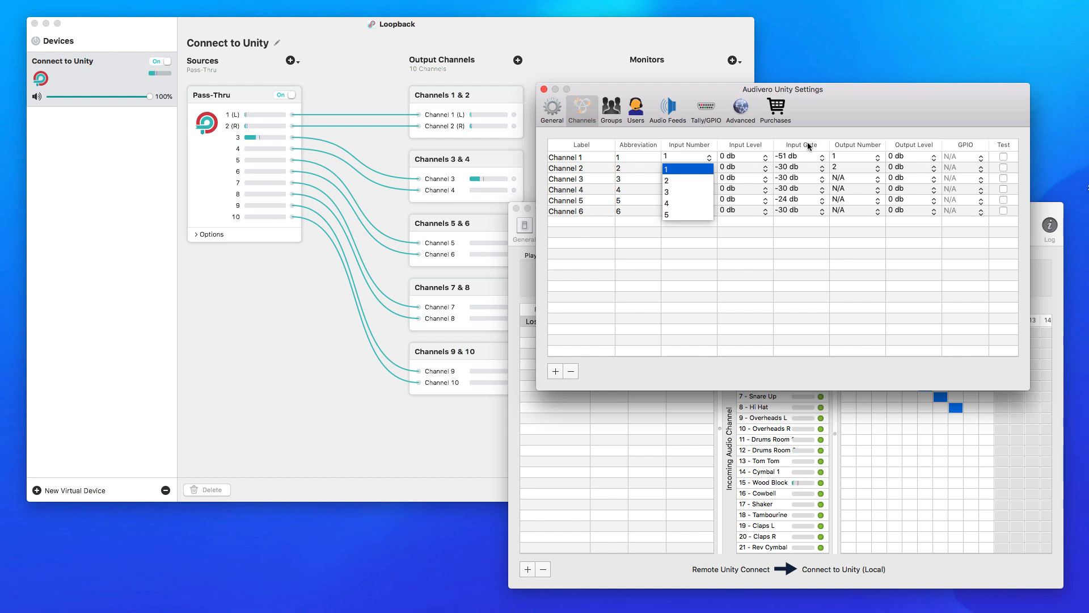
left_click(821, 114)
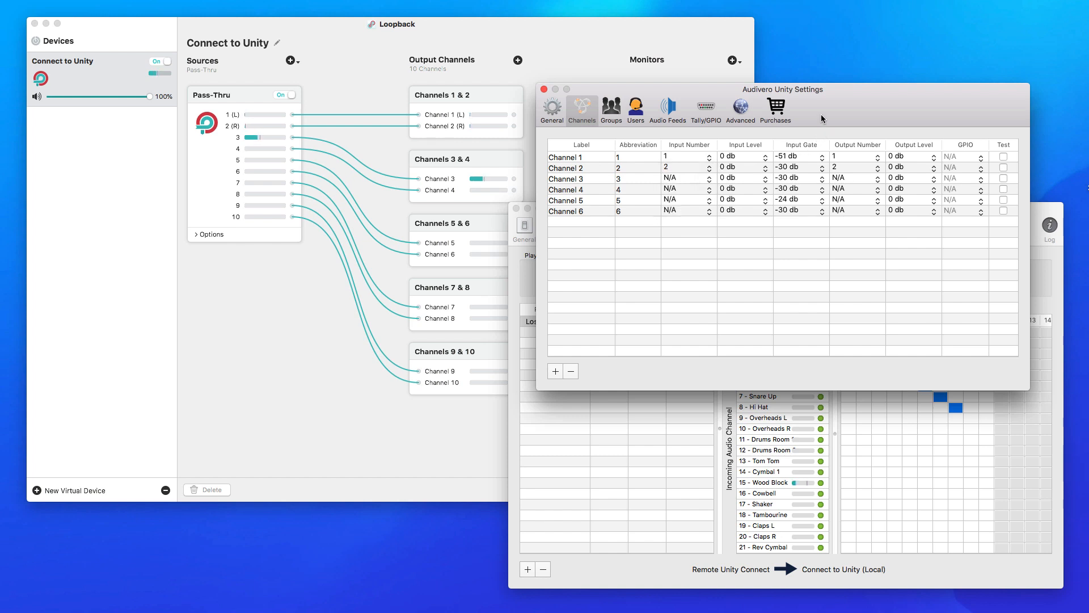
Allow the listed Unity Server user to select program feeds 5 through 10 in addition to feeds 1 through 4.
left_click(669, 109)
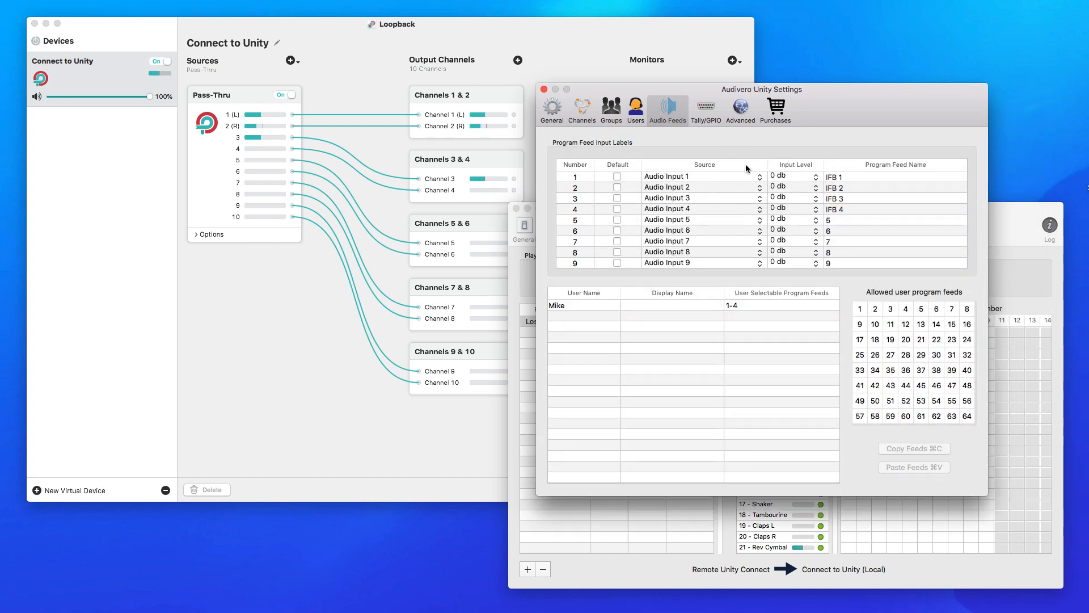
left_click(617, 307)
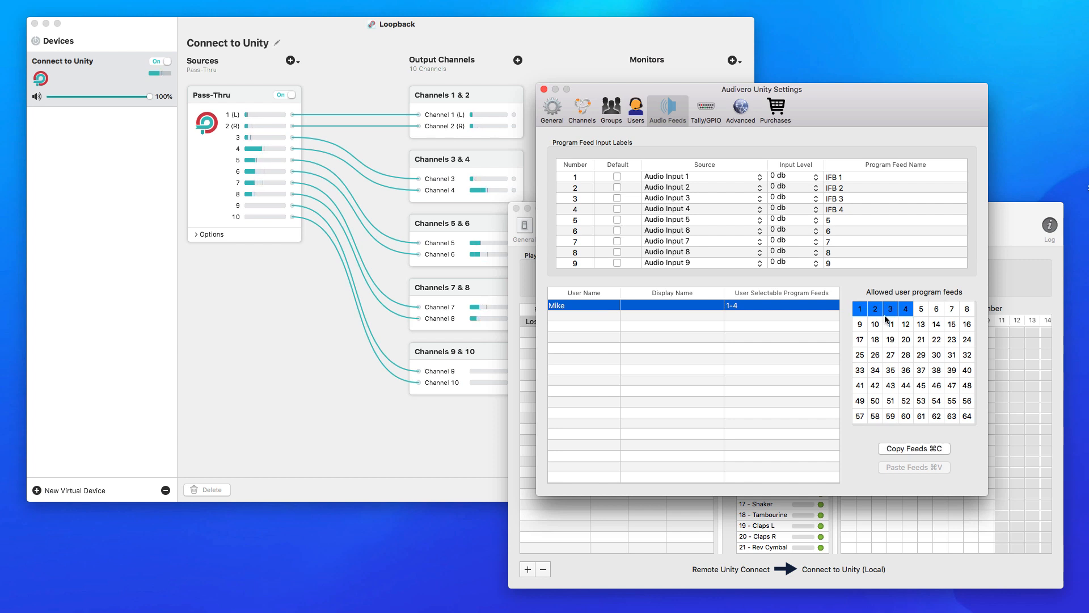
left_click(923, 313)
left_click(940, 313)
left_click(955, 313)
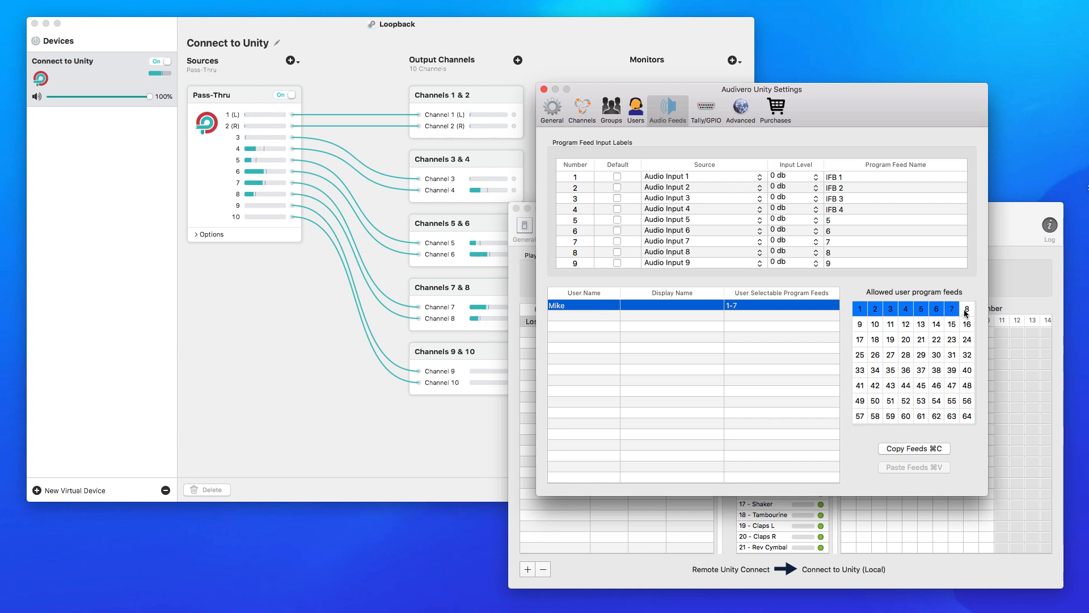
left_click(967, 311)
left_click(860, 324)
left_click(877, 325)
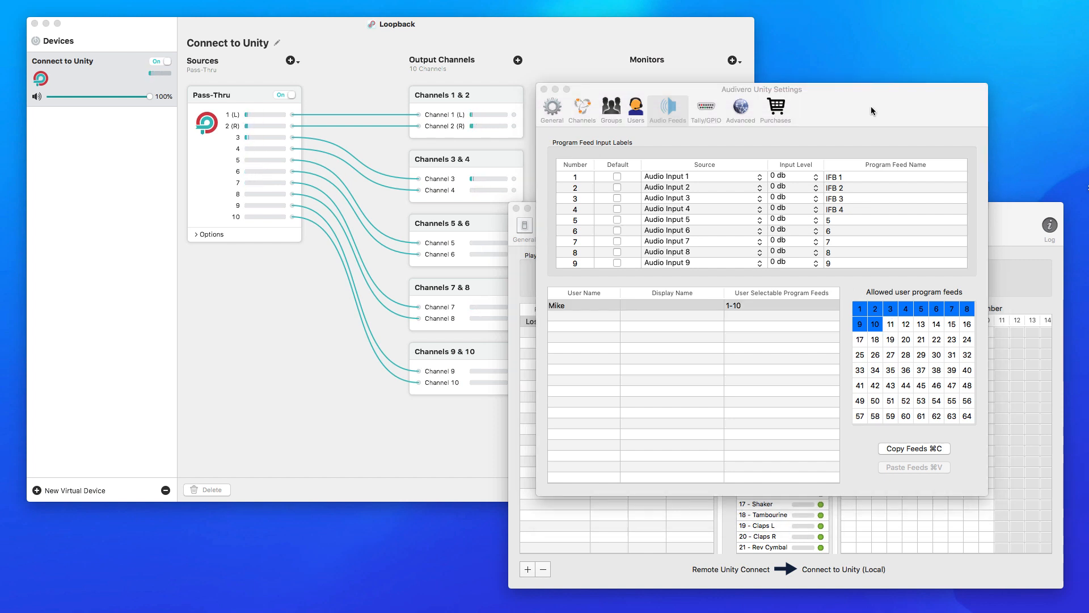
Move the Unity Server settings aside and bring Unity Connect's incoming streams window to the front, over Loopback.
left_click_drag(872, 108, 964, 85)
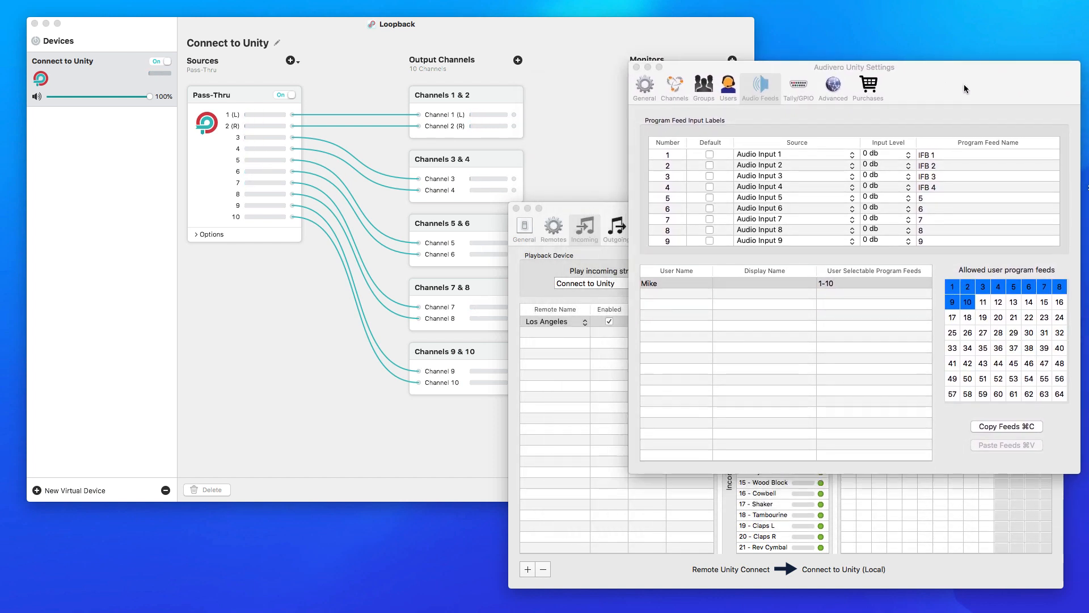
left_click_drag(574, 206, 311, 356)
left_click_drag(585, 344, 710, 308)
left_click_drag(619, 307, 507, 102)
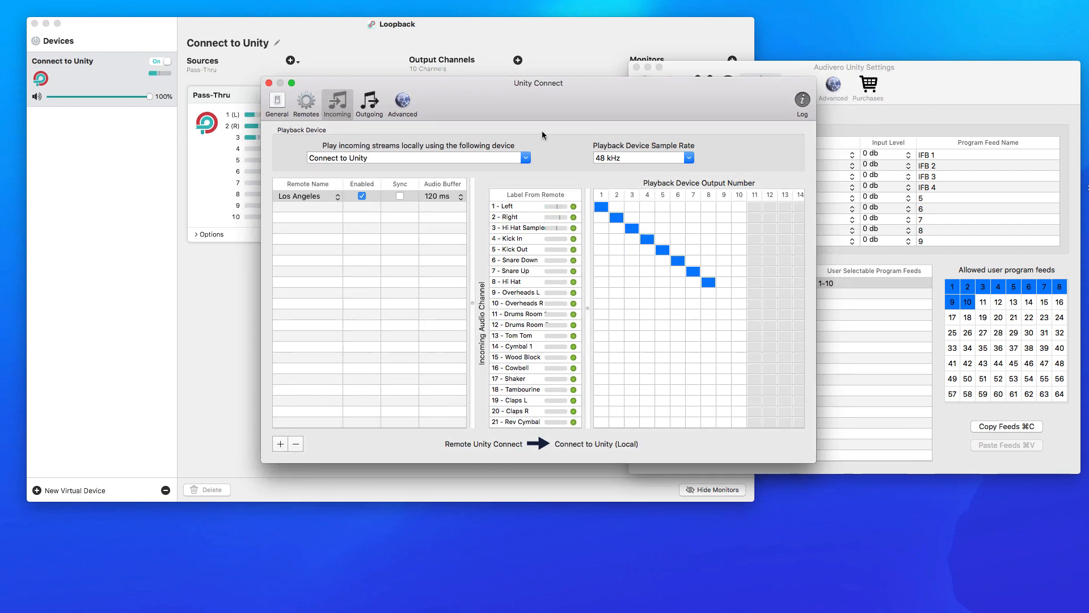
Route the Los Angeles incoming channels 9 and 10 to outputs 9 and 10, keeping "Connect to Unity" as the playback device.
left_click(280, 106)
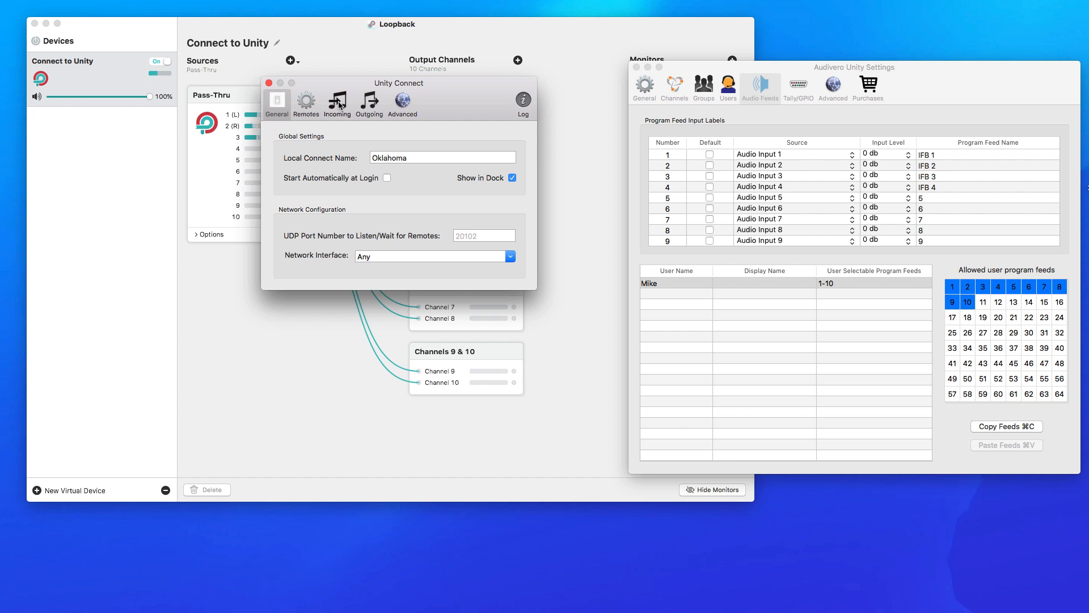
left_click(338, 103)
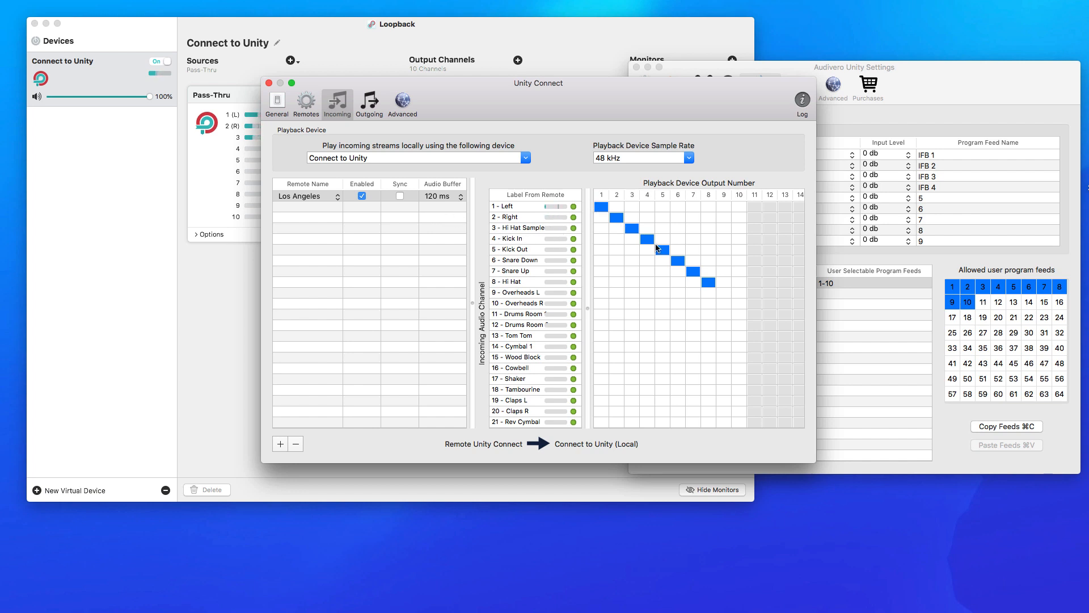
left_click(723, 292)
left_click(738, 303)
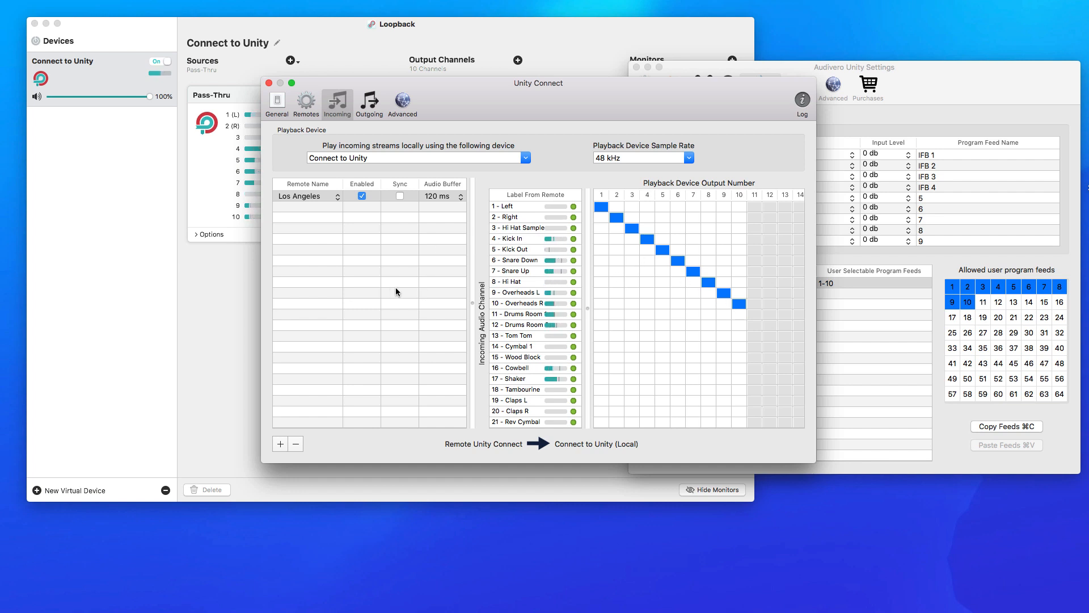
left_click(525, 158)
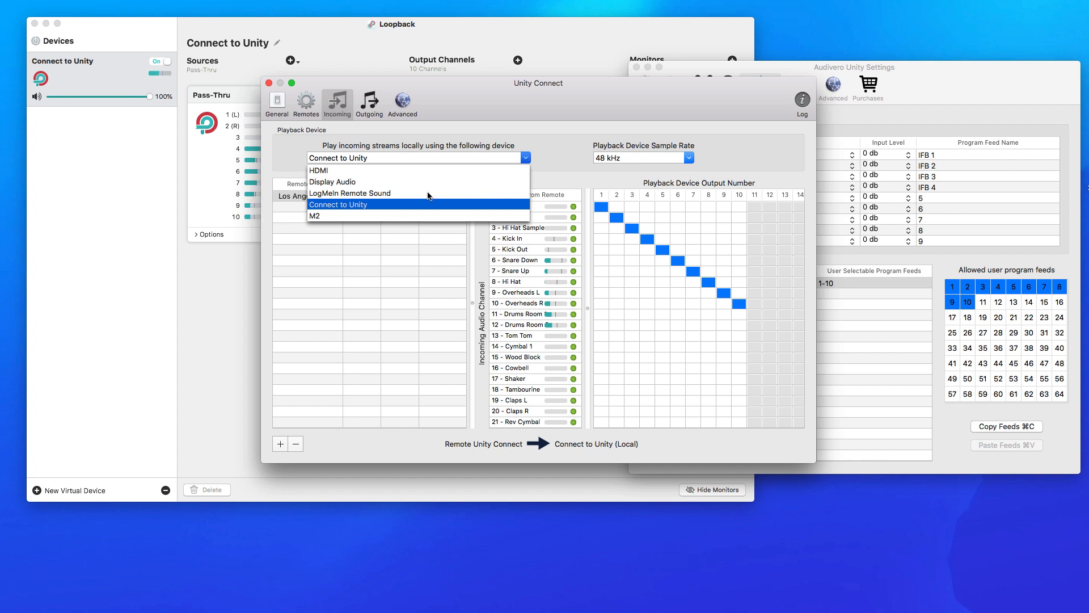
left_click(356, 205)
Bring Loopback forward and review the sources available for the Connect to Unity device, keeping and selecting its Pass-Thru source.
left_click(149, 203)
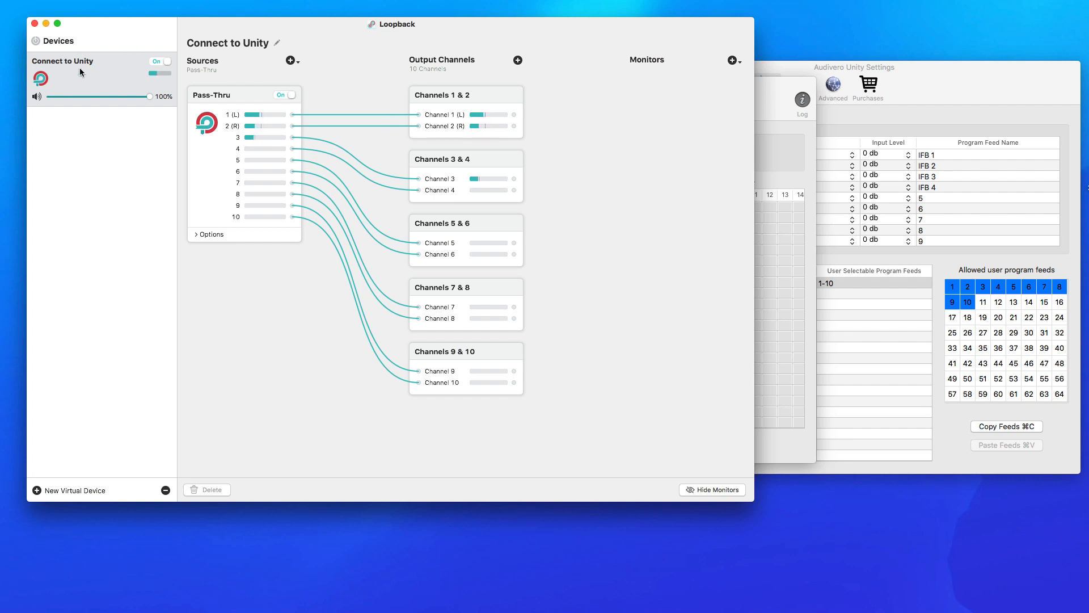
left_click(292, 61)
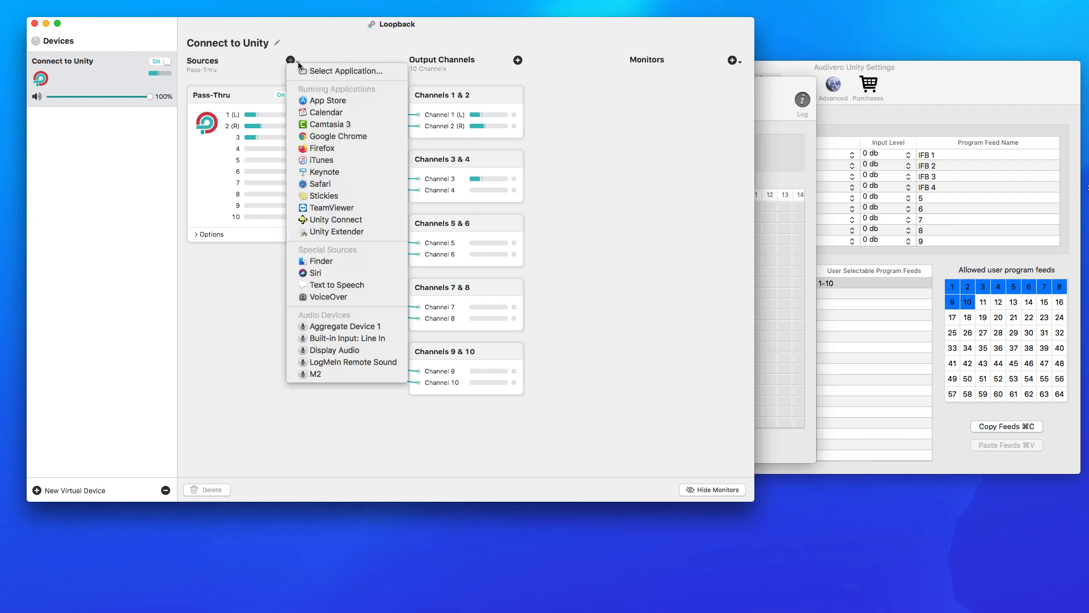
left_click(209, 310)
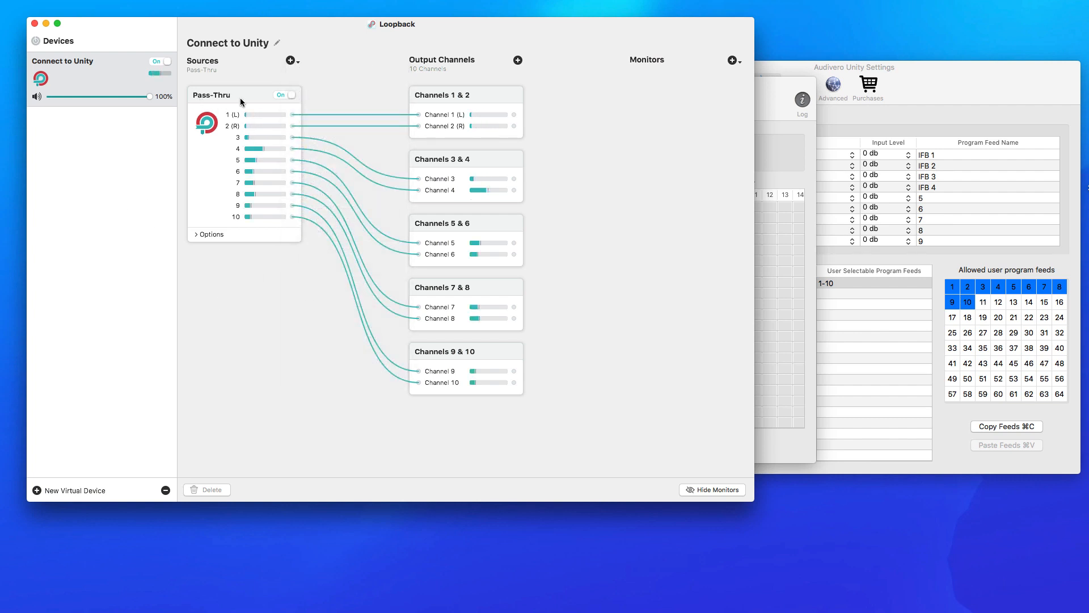
left_click(200, 100)
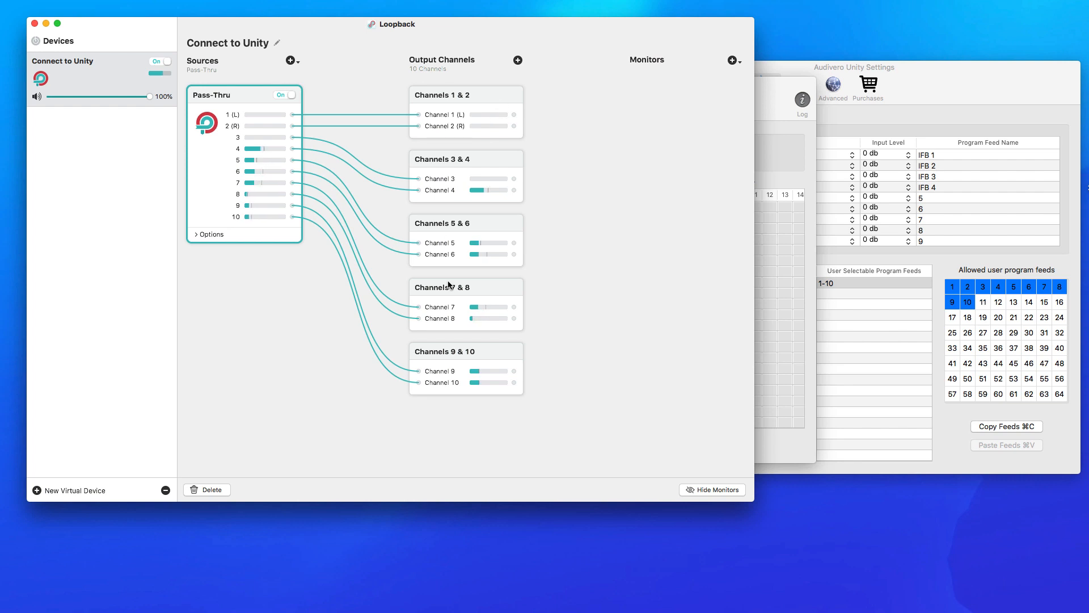
Bring the Unity Server settings forward over Unity Connect, centre them over the other windows, and open the general settings.
left_click(769, 93)
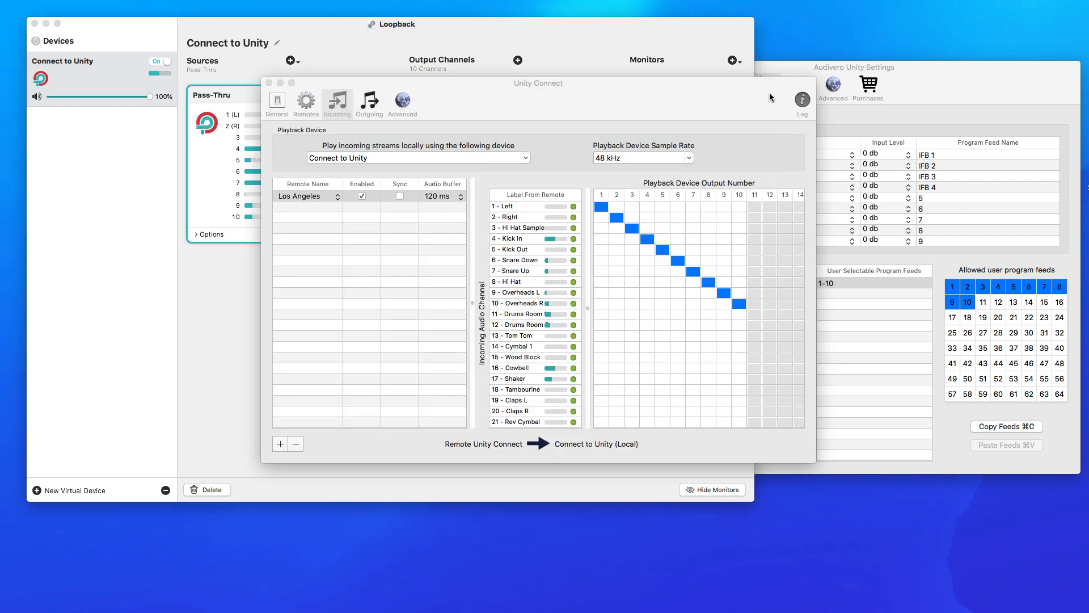
left_click(951, 89)
left_click_drag(951, 89, 731, 101)
left_click_drag(661, 98, 526, 92)
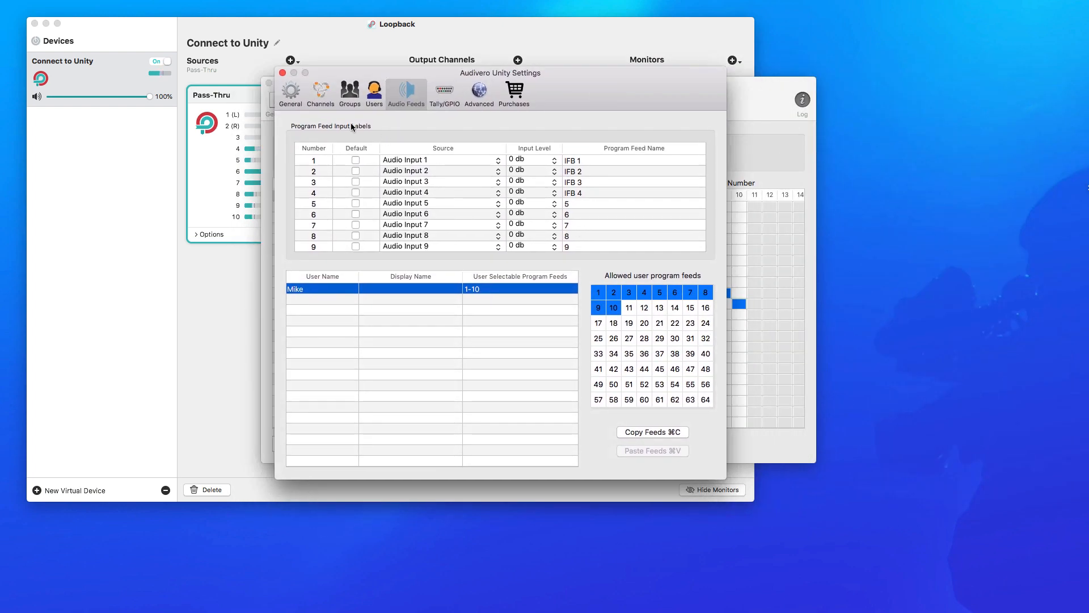
left_click(290, 92)
left_click(585, 245)
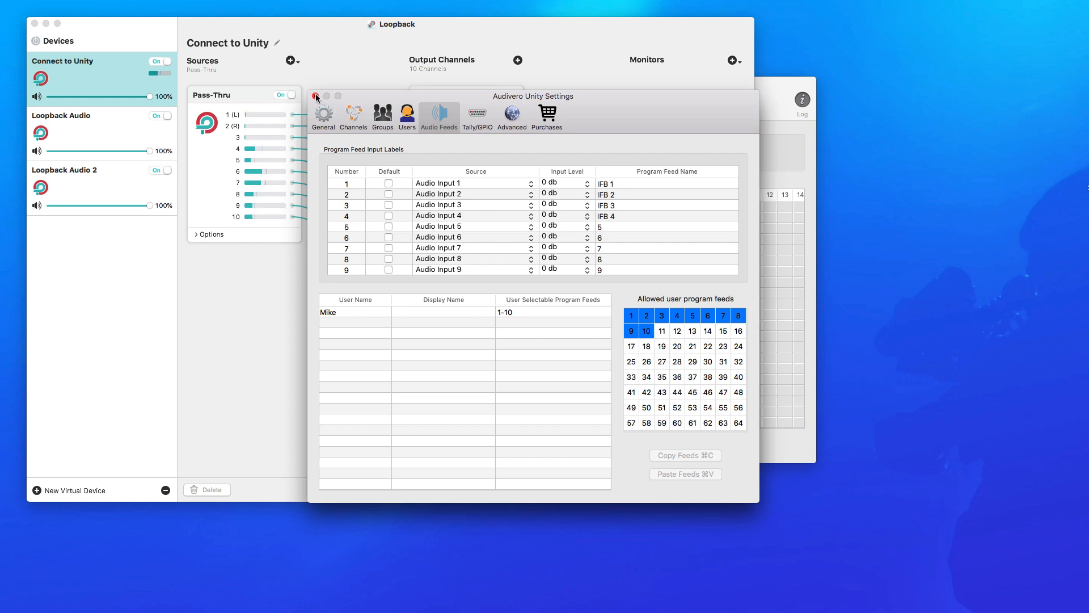
Arrange Loopback and Unity Connect side by side with the Connect to Unity channels exposed, and show Unity Connect's list of remotes.
left_click(590, 67)
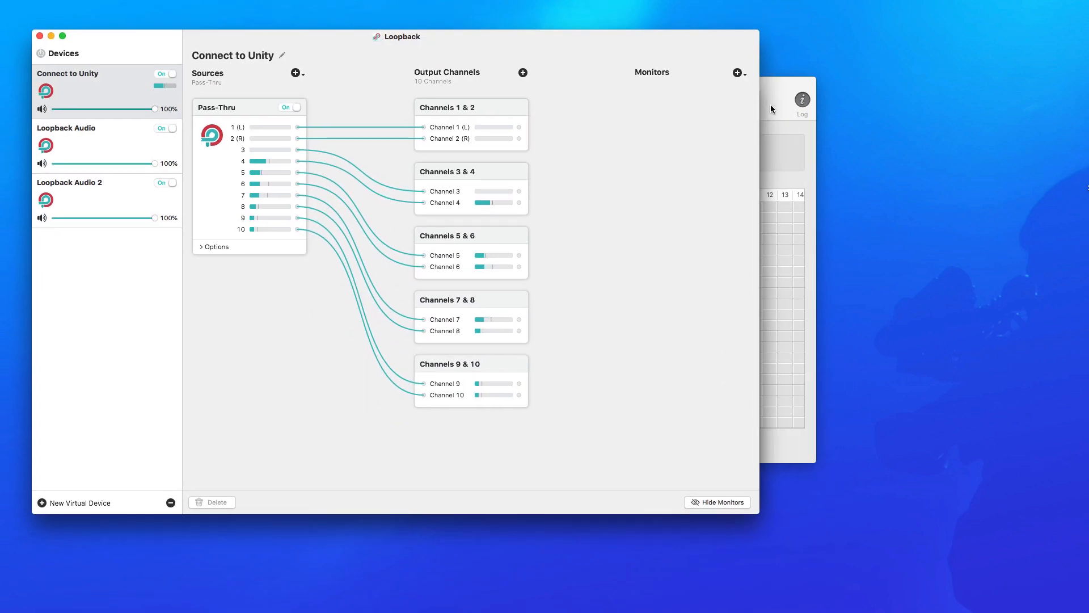
left_click(770, 104)
left_click_drag(738, 78, 1029, 76)
left_click(325, 71)
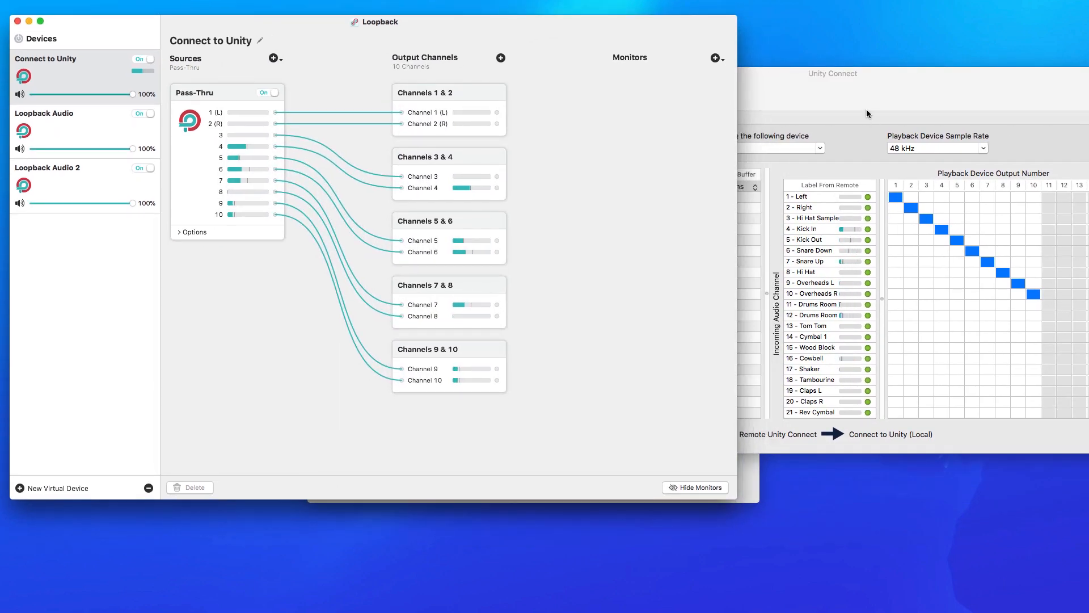
left_click(888, 118)
left_click_drag(894, 117, 846, 226)
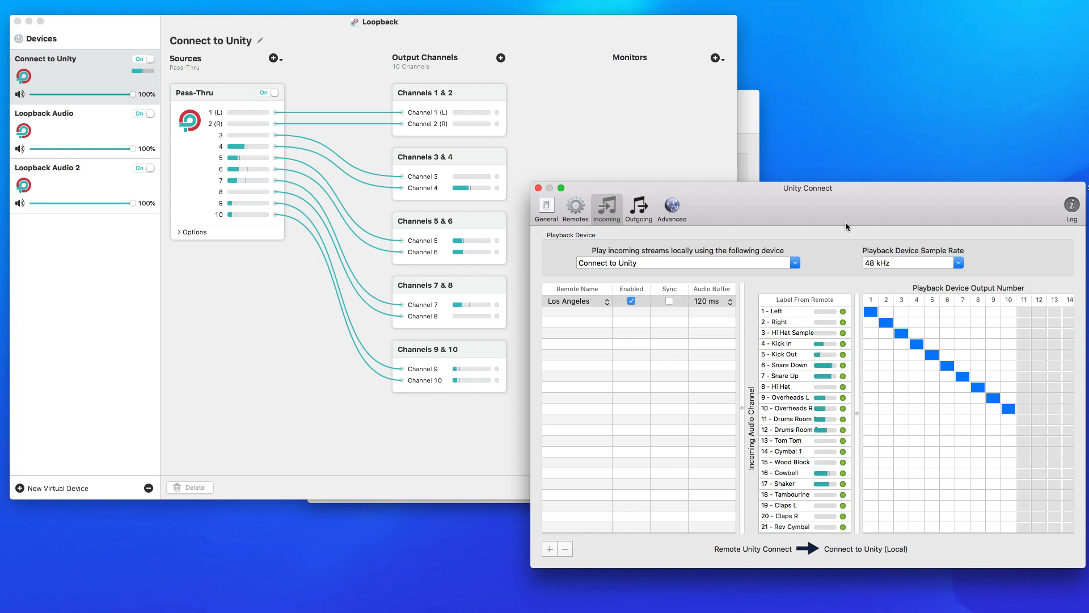
left_click(575, 207)
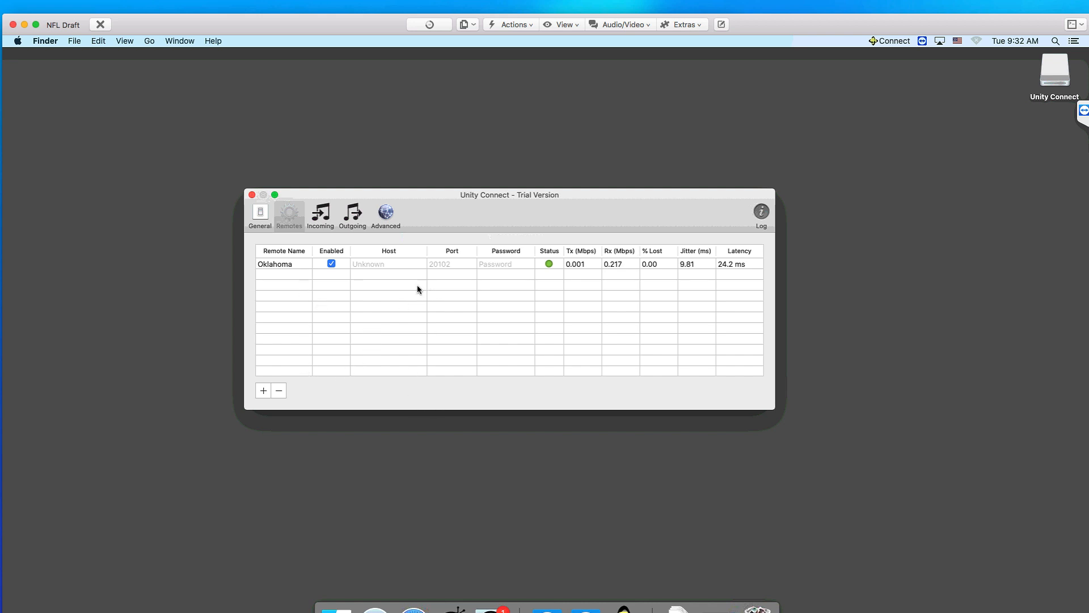
On the NFL Draft remote computer, enable the incoming stream from Oklahoma in Unity Connect.
left_click(321, 214)
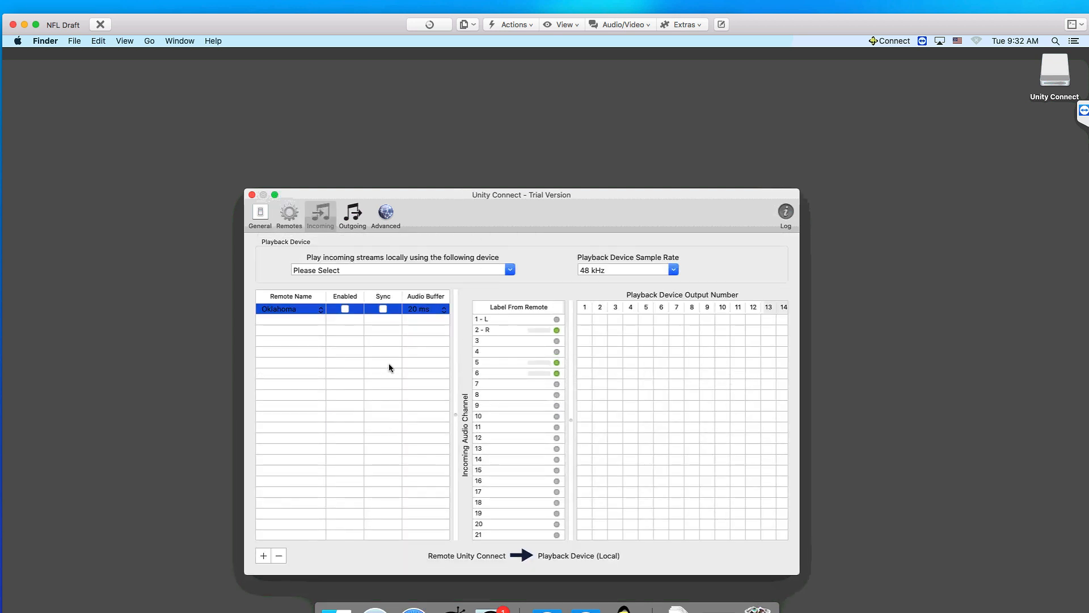
left_click(343, 309)
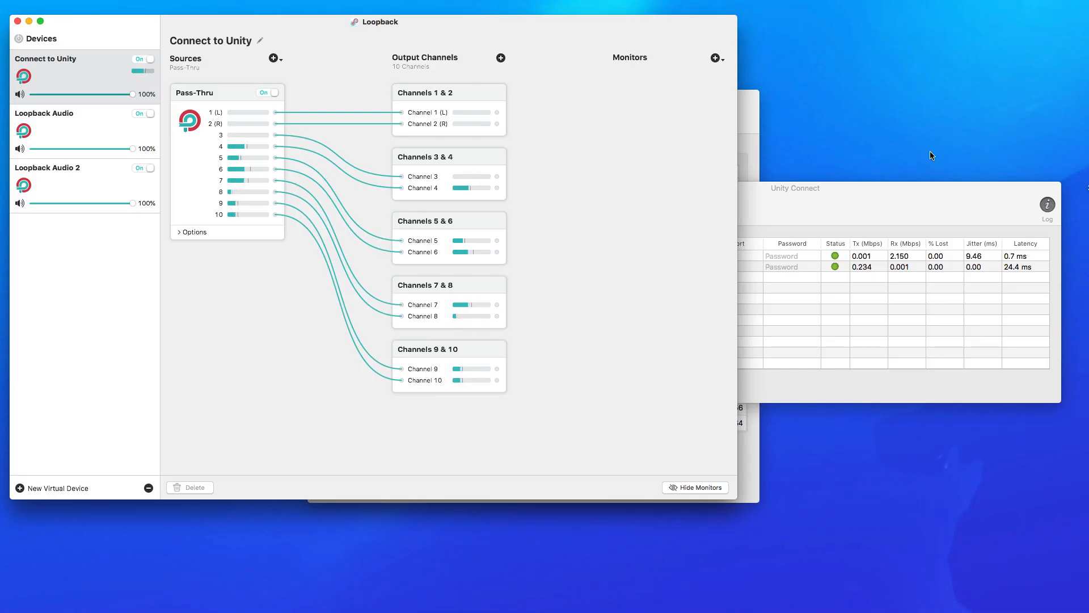
Bring the local Unity Connect remotes window in front of Loopback and move it higher on the desktop.
left_click(861, 205)
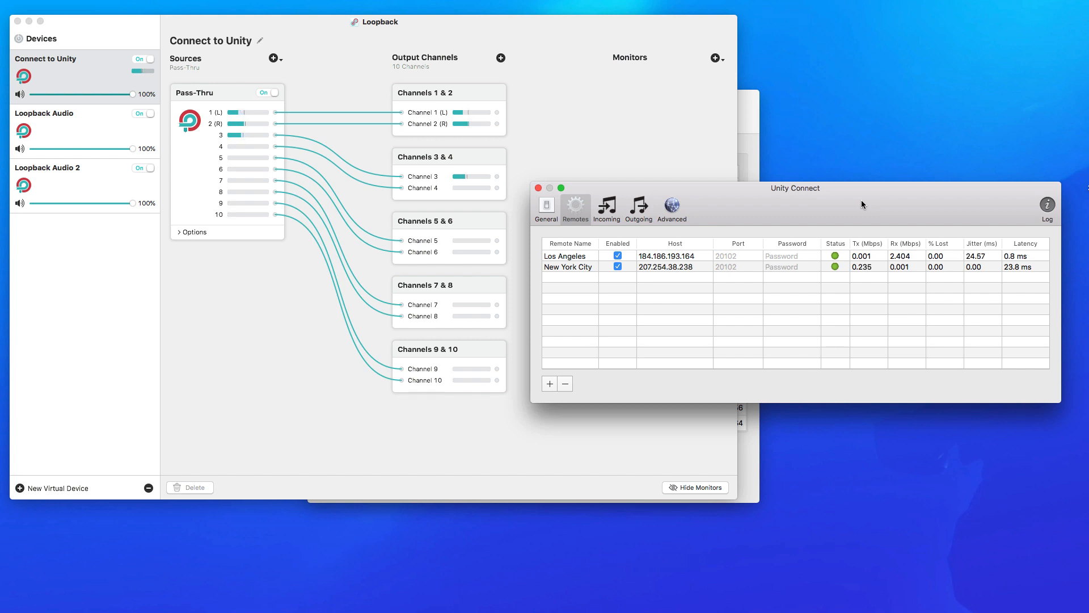
left_click_drag(919, 204, 915, 120)
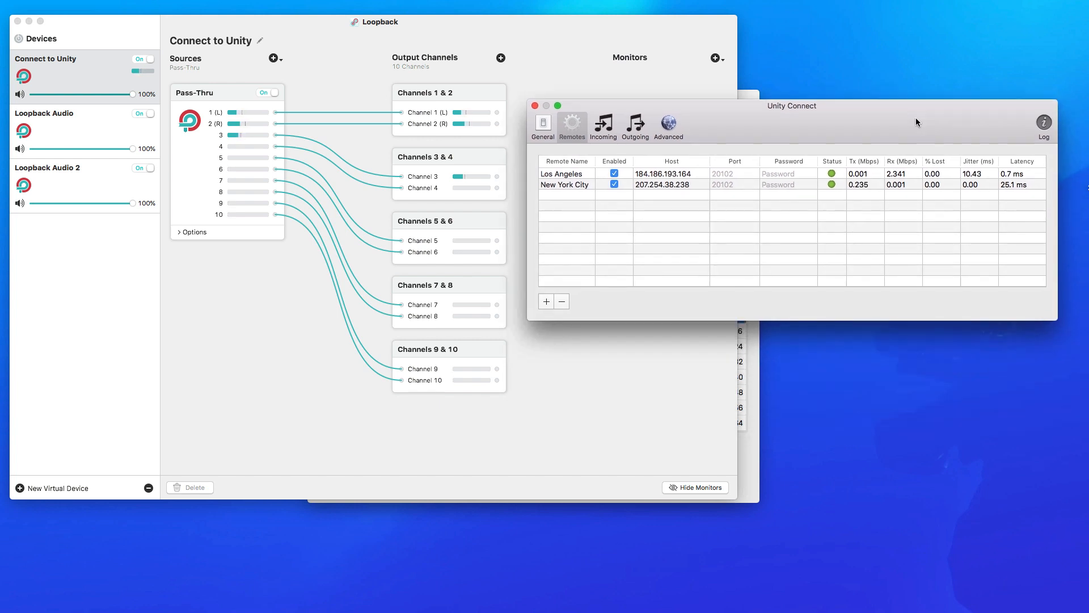